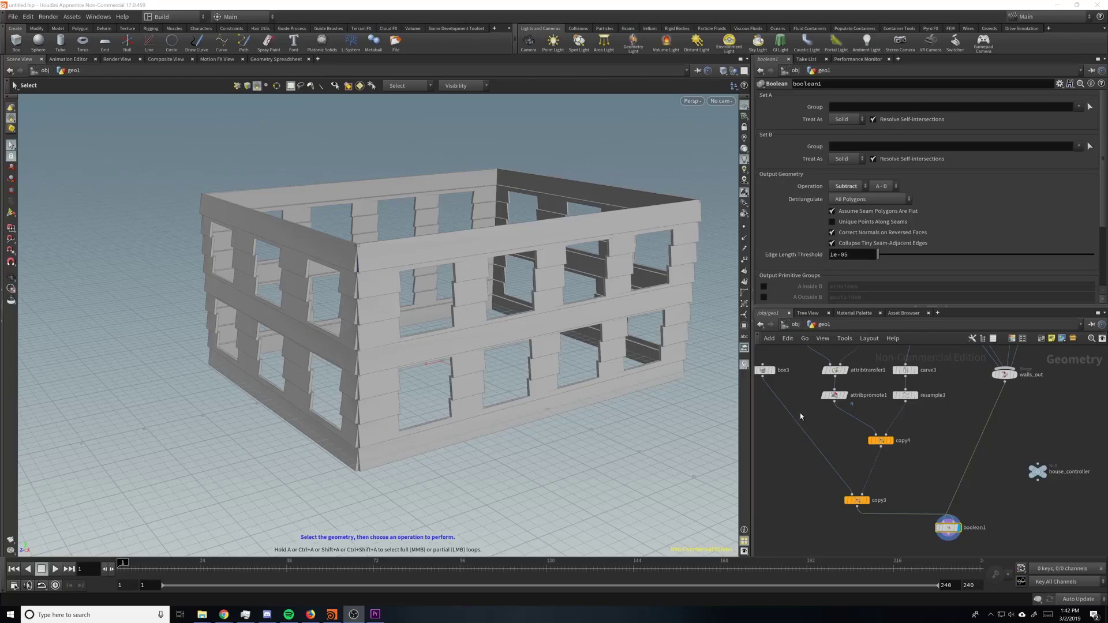
- Set the house_controller node's Z Length to 7.4 and Y_Height to 3.07
left_click_drag(520, 332, 541, 348, "alt")
key("s")
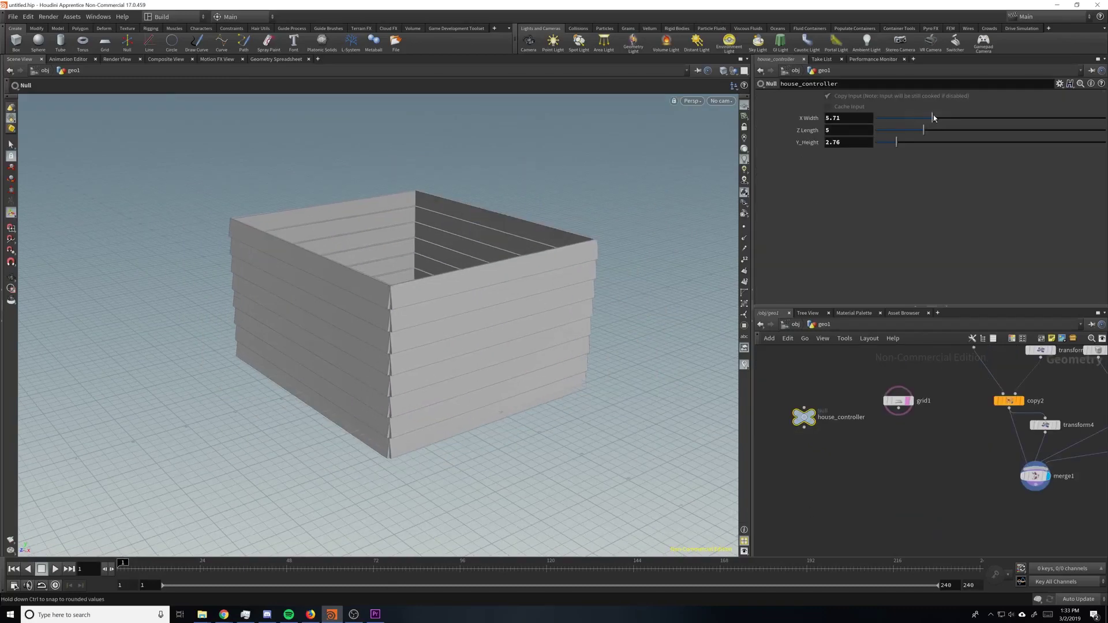
left_click_drag(927, 130, 900, 149)
left_click_drag(539, 257, 561, 316, "alt")
scroll(553, 325, "down", 1, "alt")
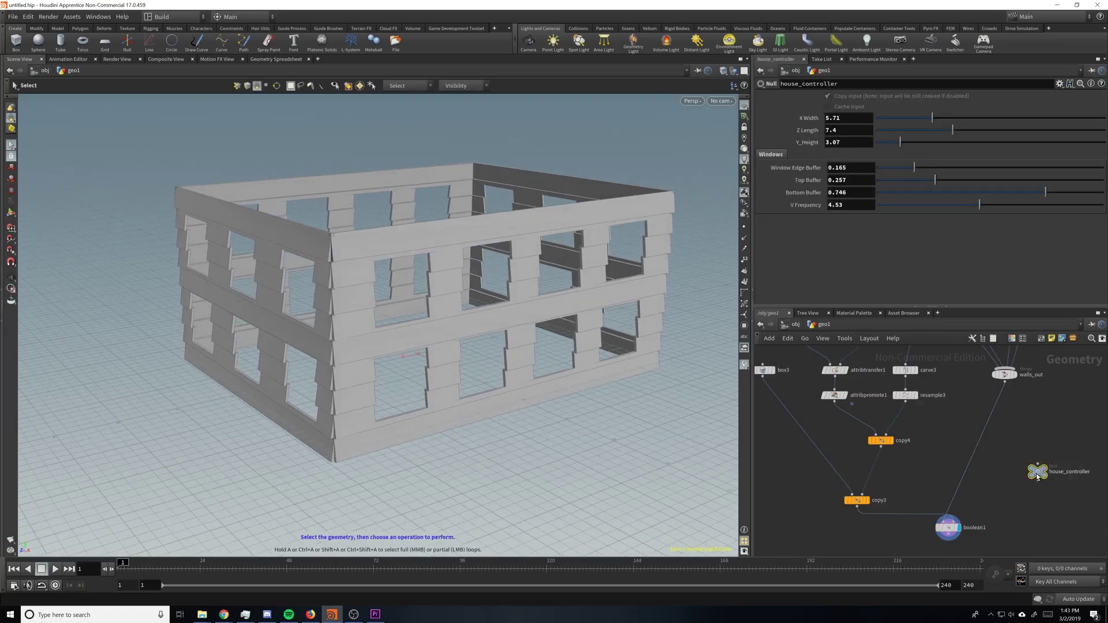
- Set house_controller's window values to 0.167 edge buffer, 0.255 top buffer, 0.731 bottom buffer and 5.5 V Frequency
left_click_drag(1037, 474, 1025, 485)
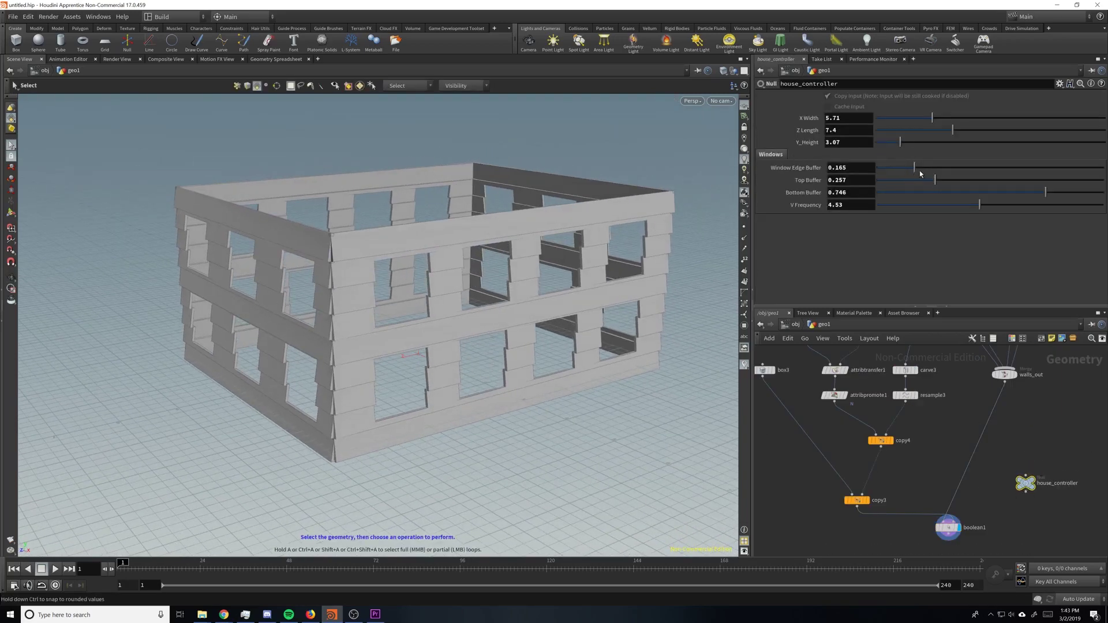
mouse_move(919, 168)
left_mouse_down()
mouse_move(908, 170)
mouse_move(951, 182)
mouse_move(934, 182)
left_mouse_up()
left_click_drag(1045, 194, 1042, 195)
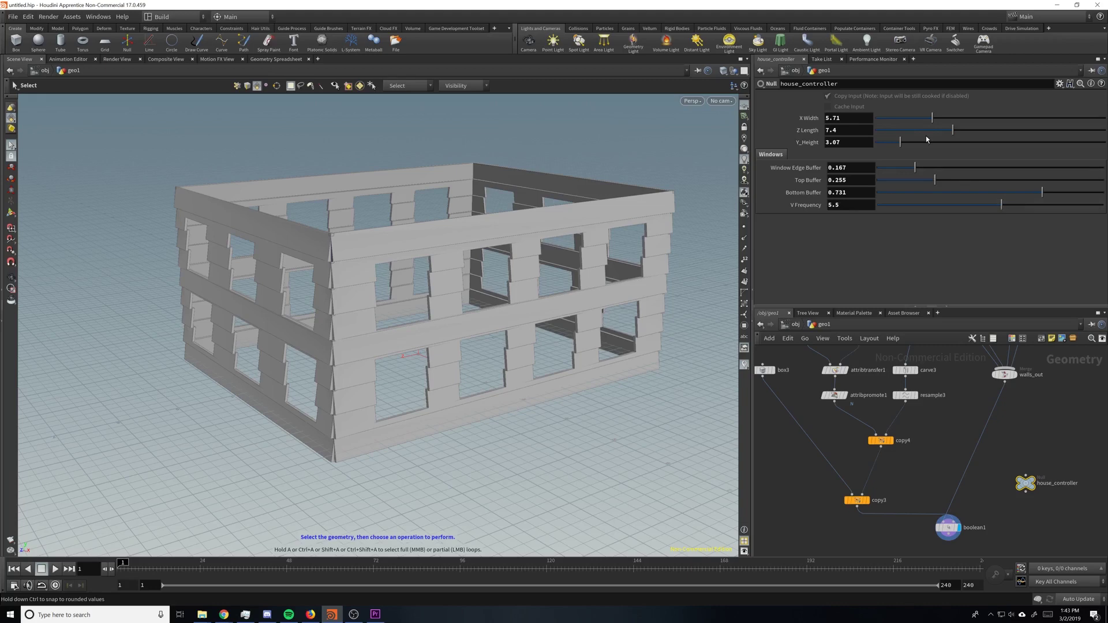
- Raise the building's Y_Height to 8.83 and set the windows' V Frequency to 2.68
left_click_drag(903, 144, 973, 144)
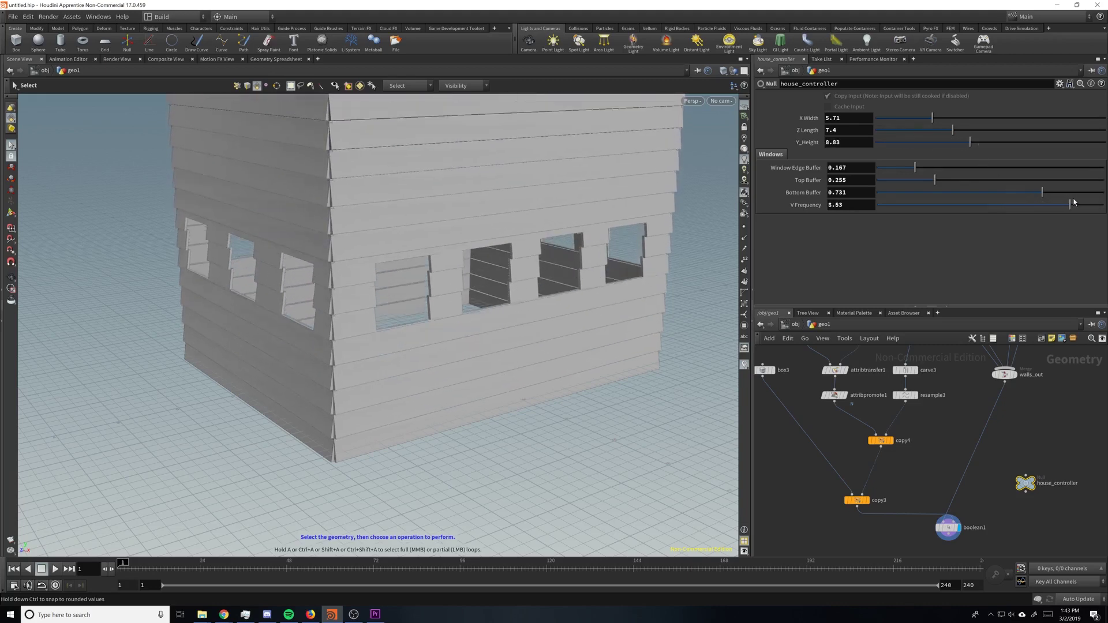
left_click_drag(1074, 202, 940, 203)
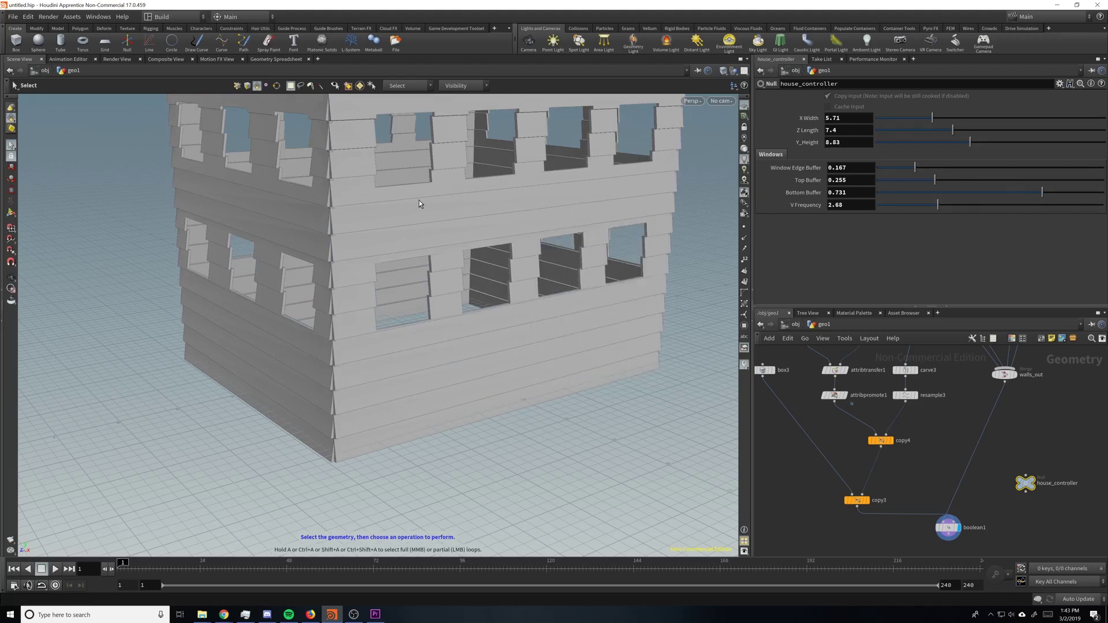
right_click_drag(419, 204, 442, 182, "alt")
middle_click_drag(443, 182, 546, 326, "alt")
left_click_drag(546, 326, 476, 312, "alt")
right_click_drag(476, 311, 506, 298, "alt")
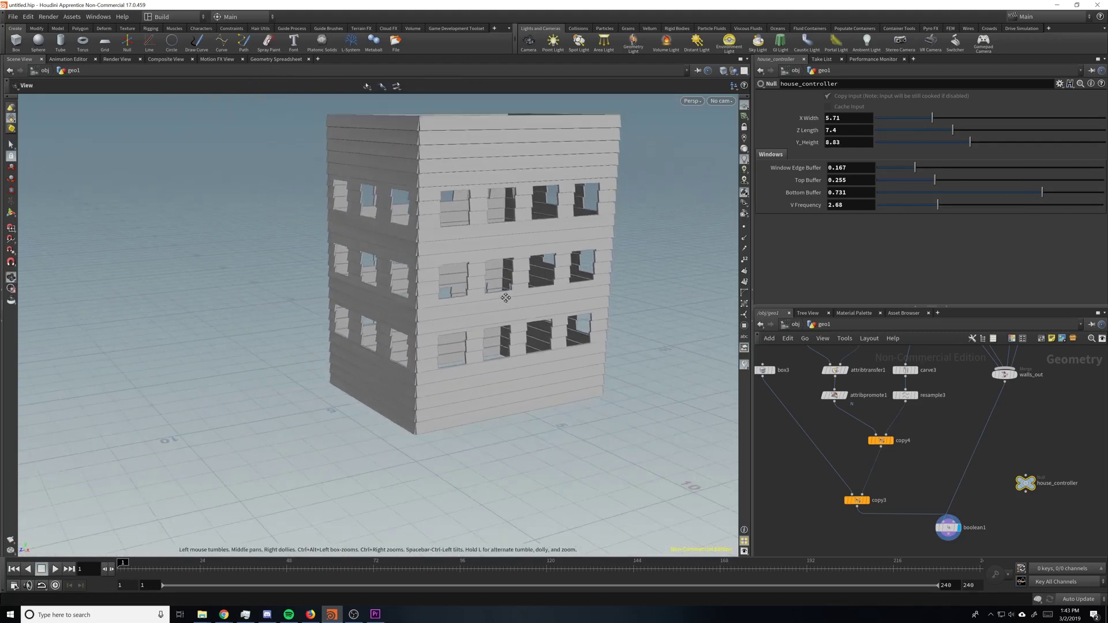
middle_click_drag(505, 298, 525, 334, "alt")
- Set the windows' Top Buffer to 0.114 and Bottom Buffer to 0.857, then inspect the building
left_click_drag(937, 180, 904, 187)
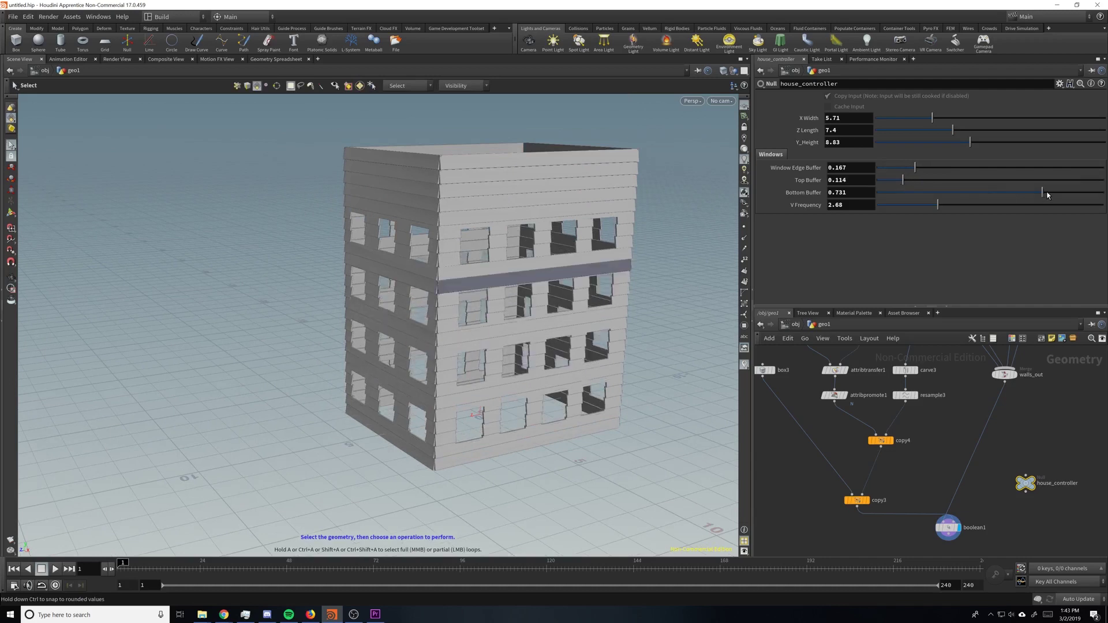
left_click_drag(1047, 195, 1072, 193)
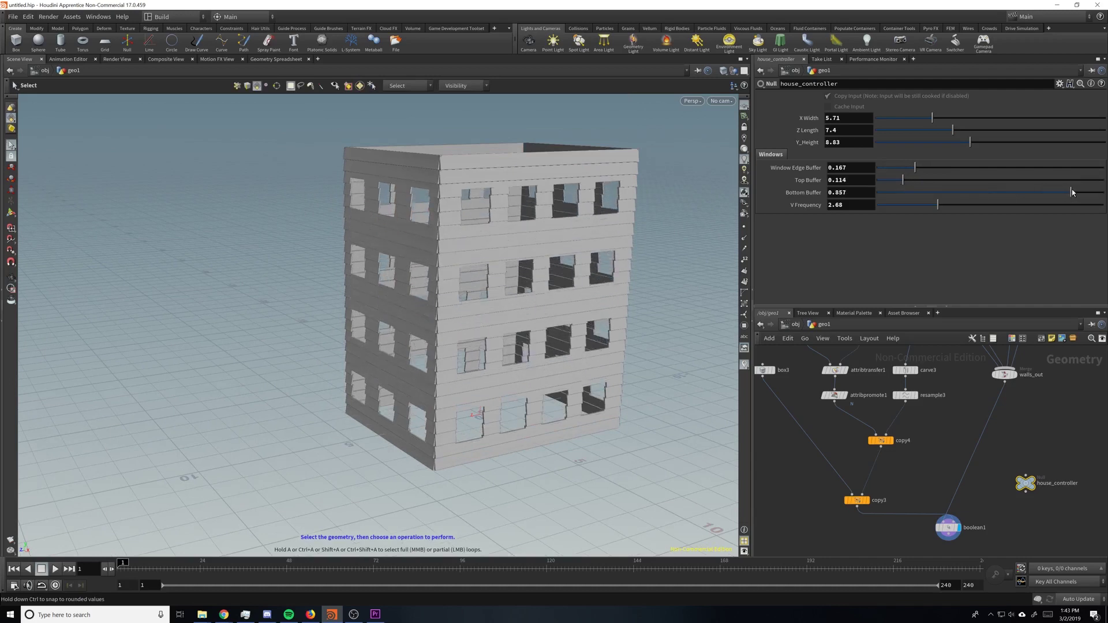
left_click(936, 205)
left_click_drag(628, 321, 638, 306, "alt")
middle_click_drag(638, 306, 591, 277, "alt")
right_click_drag(591, 277, 548, 264, "alt")
key("s")
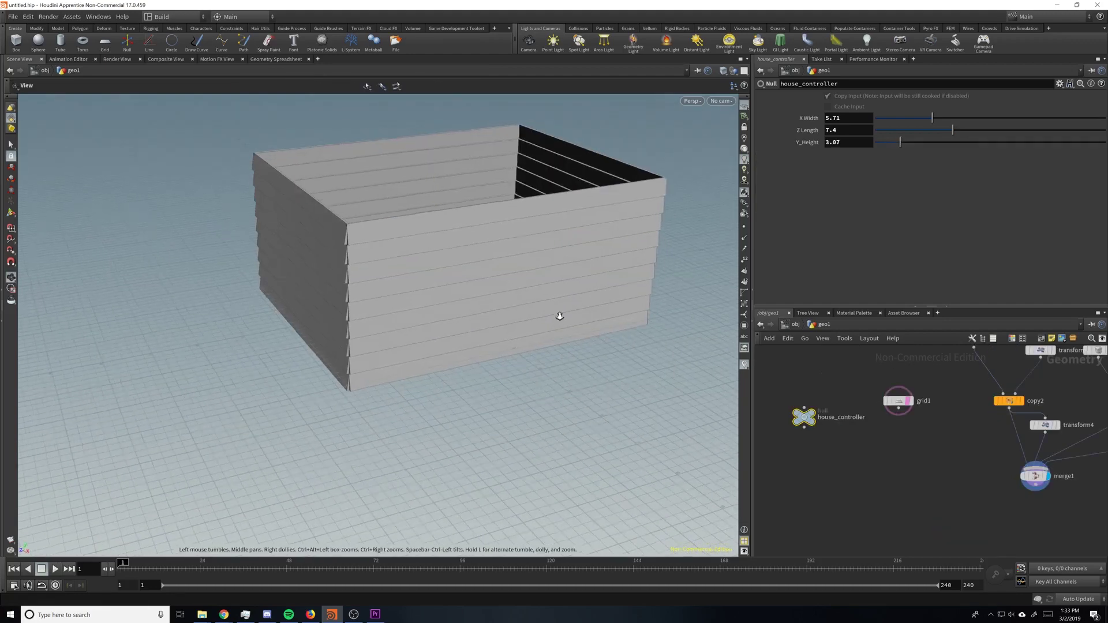
left_click_drag(559, 313, 603, 324)
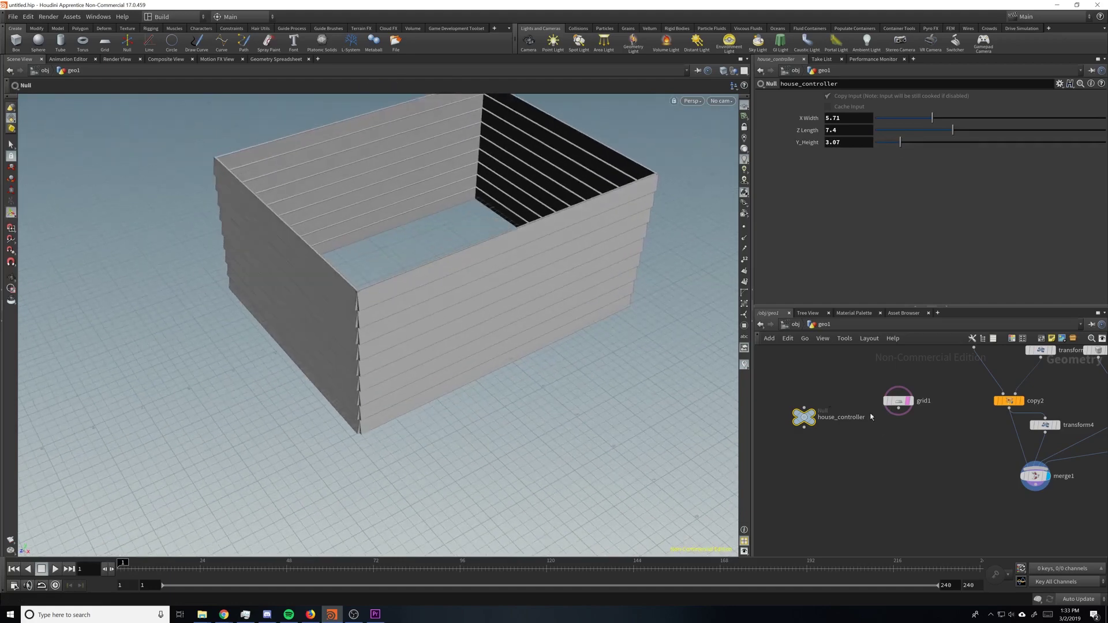
left_click_drag(899, 406, 909, 418, "alt")
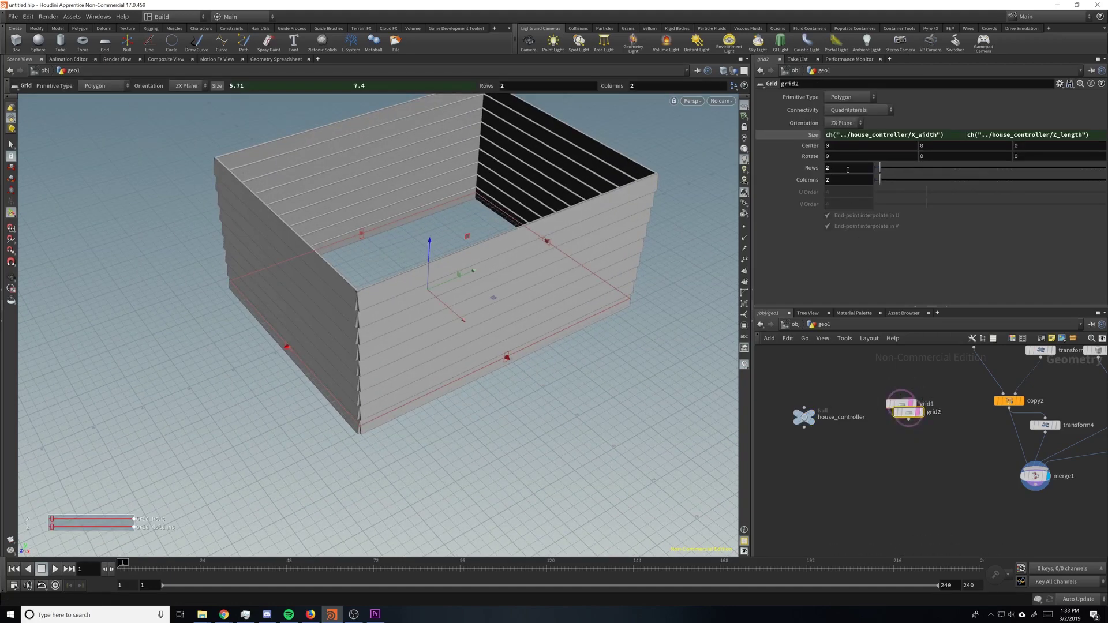
left_click(804, 417)
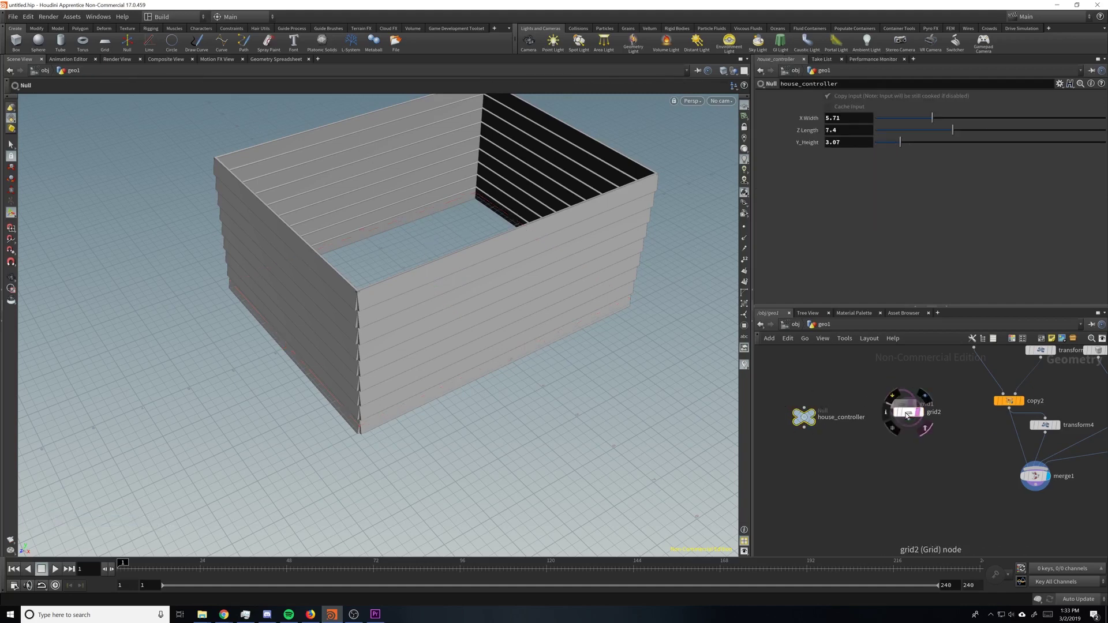
left_click_drag(908, 412, 949, 441)
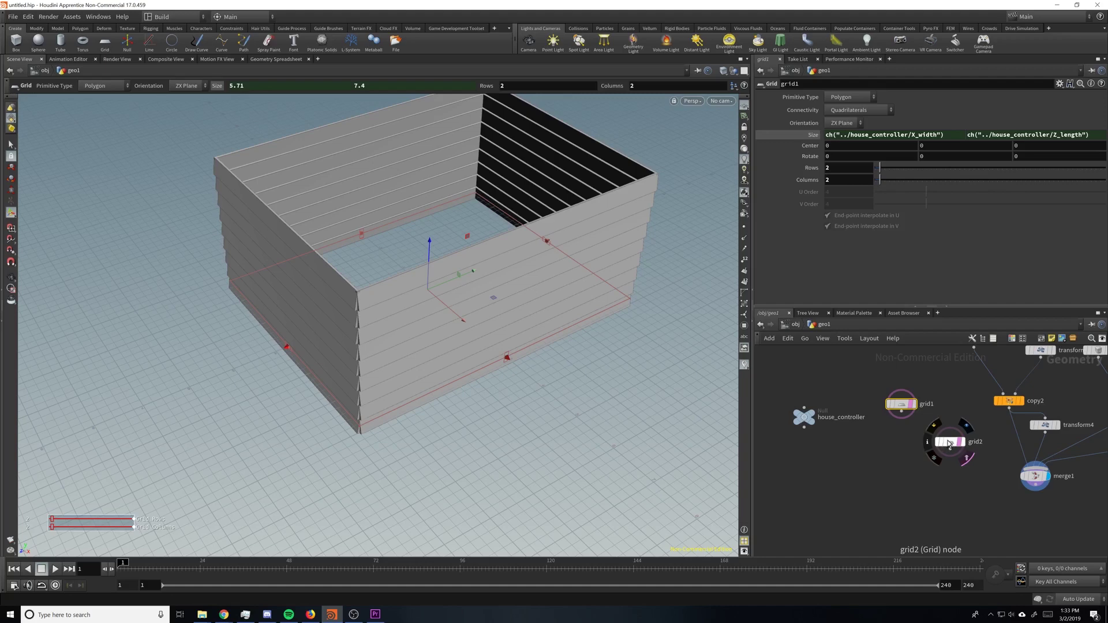
key("Delete")
- Connect a new Carve node to the output of grid1 and display its result
left_click(901, 404)
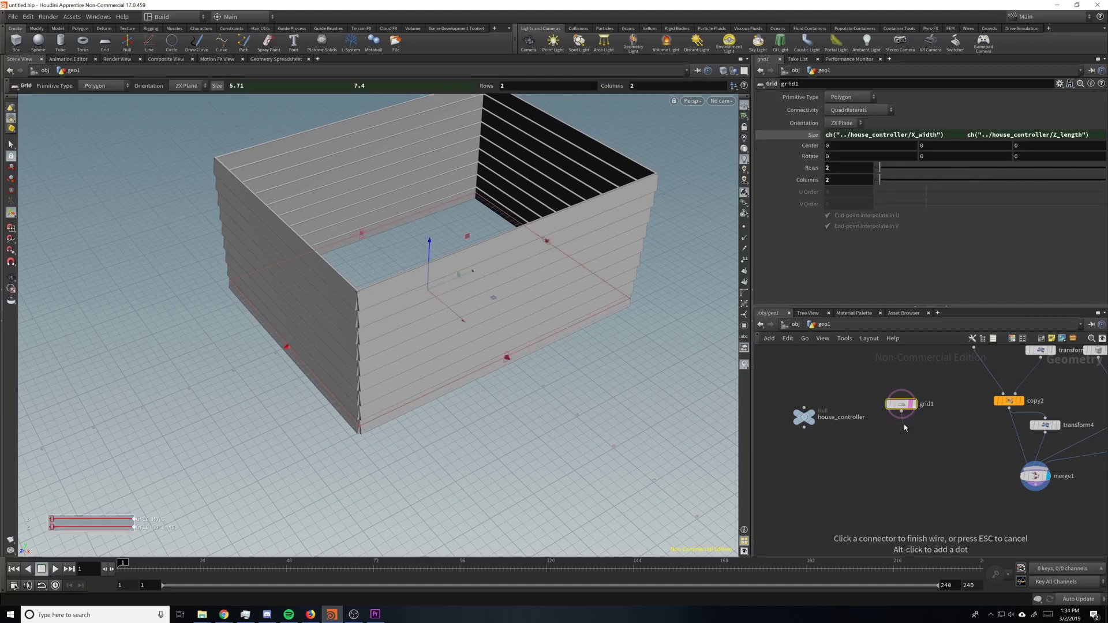
key("Tab")
type("carve")
key("Return")
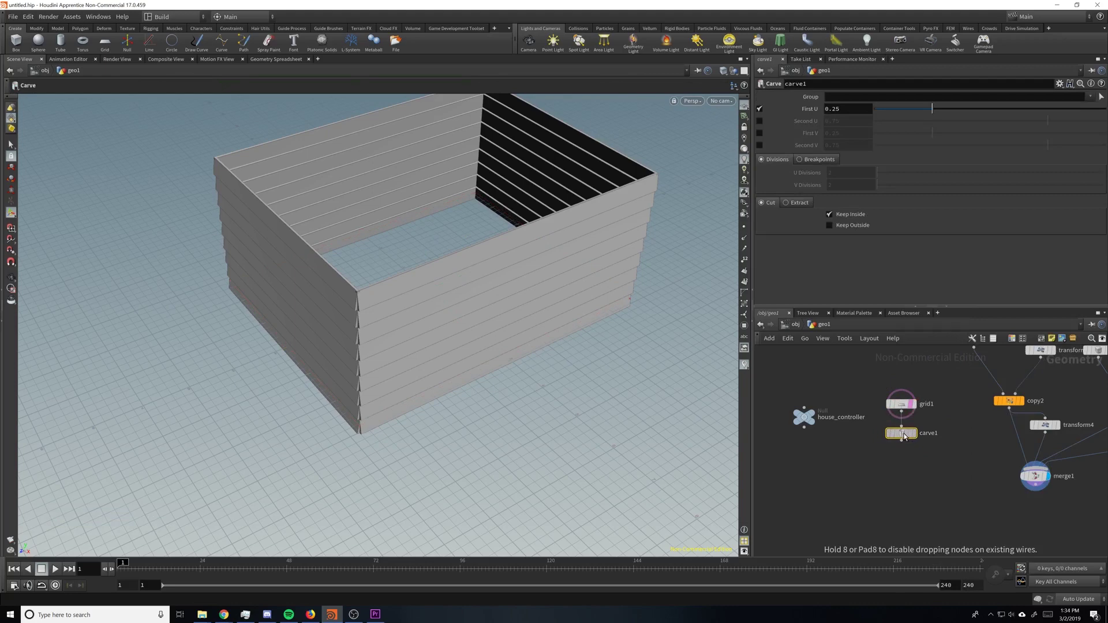
left_click(916, 434)
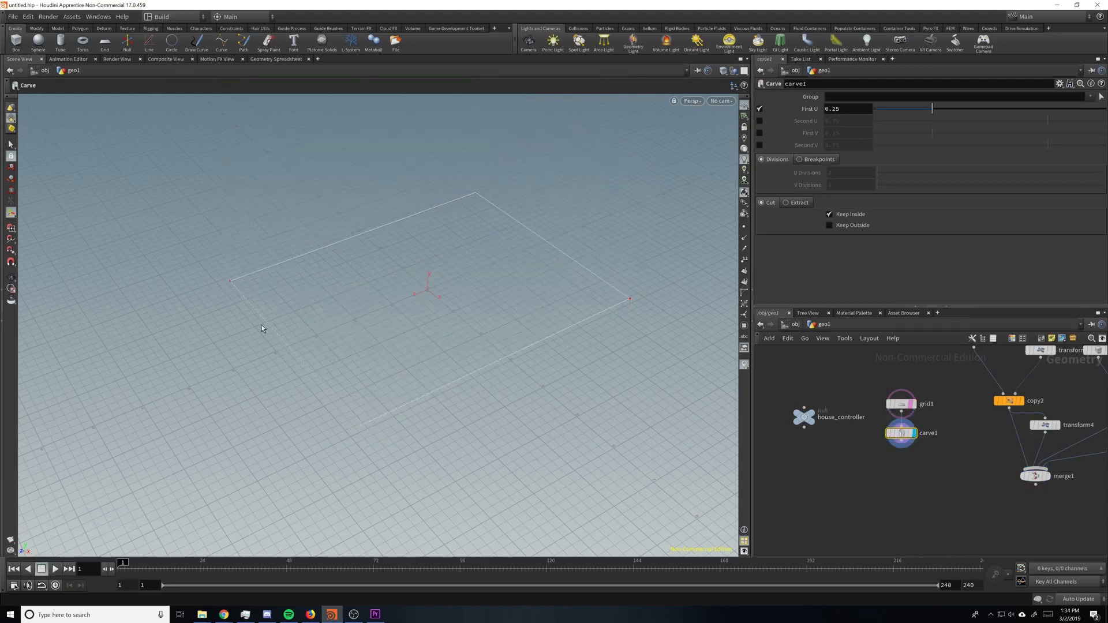
- Set carve1's First U to 0, enable Second U at 1, and cut at all internal U breakpoints
left_click(759, 123)
left_click_drag(891, 108, 872, 109)
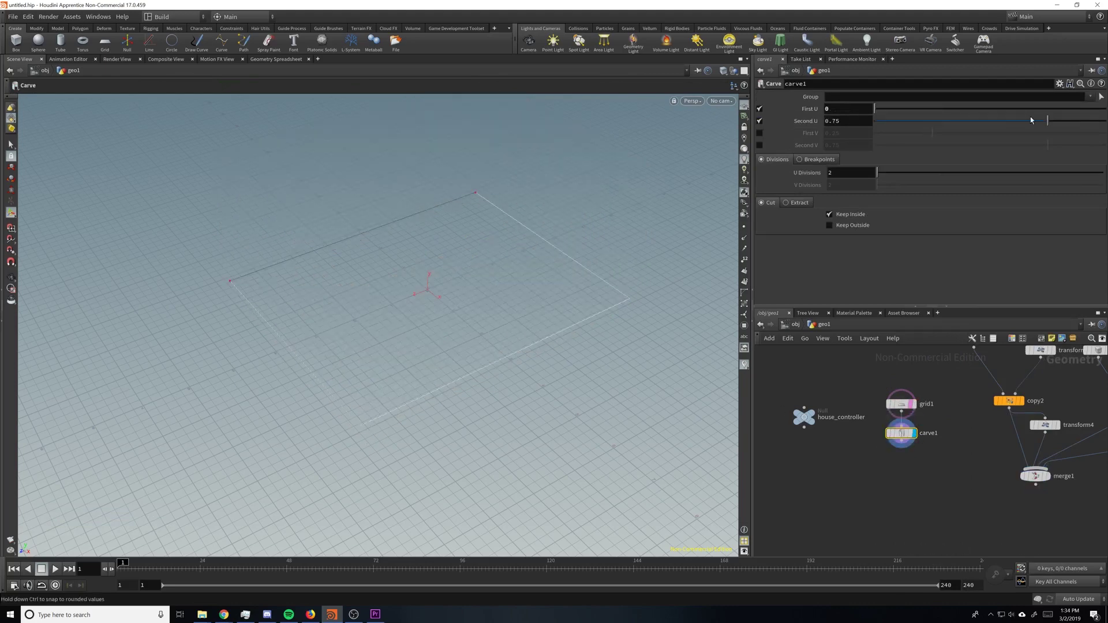
left_click_drag(1049, 121, 1106, 122)
left_click(813, 159)
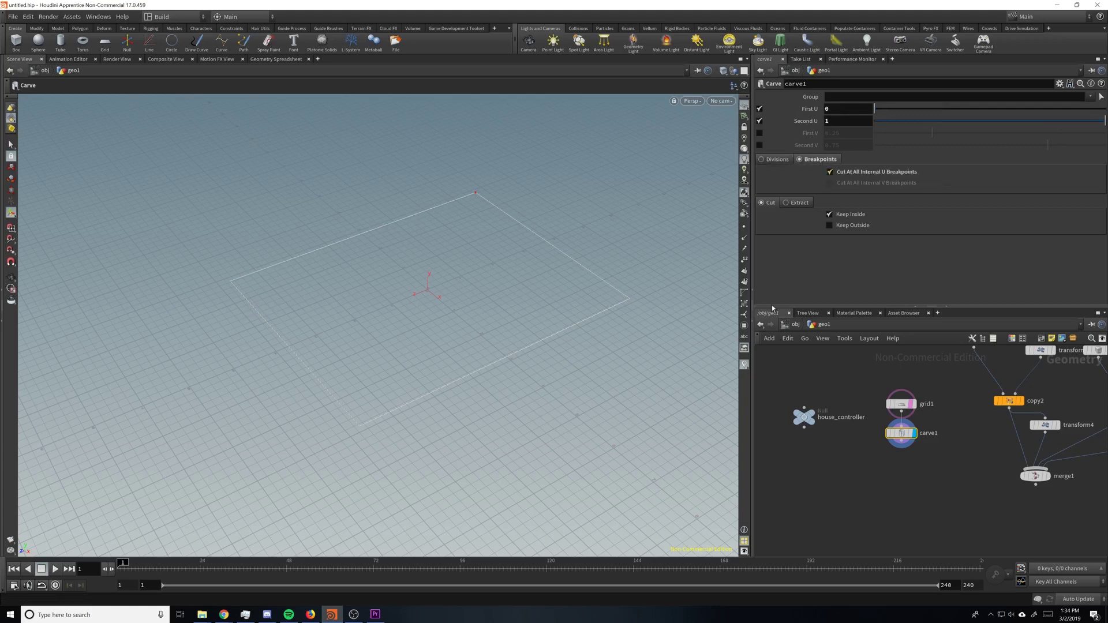
- Add a second Carve node below carve1 and display its result
left_click_drag(576, 358, 663, 383)
key("Tab")
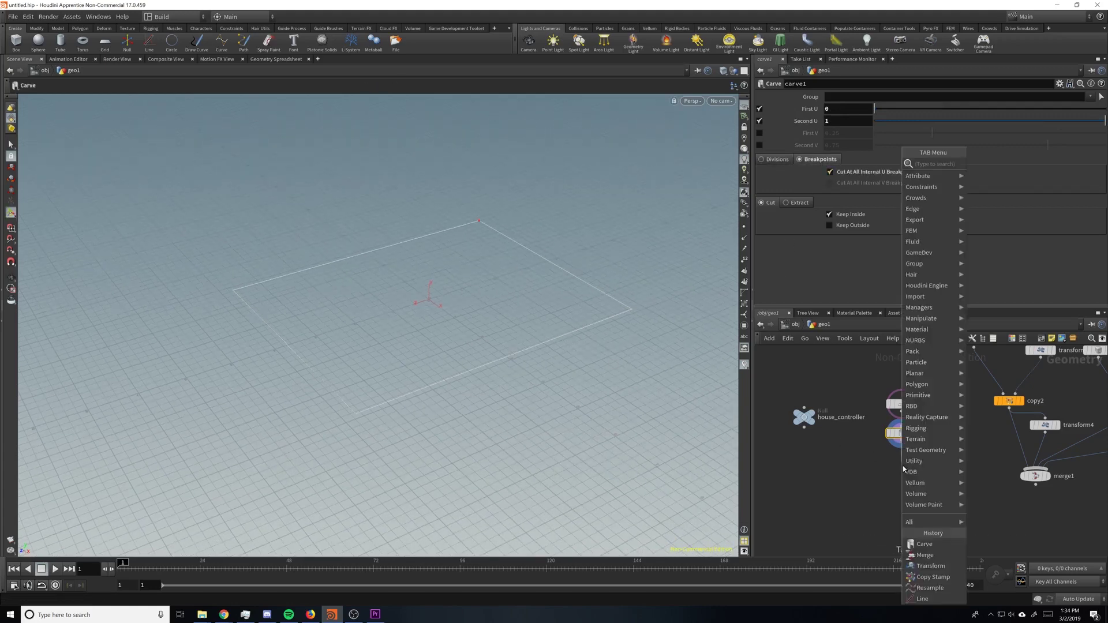
type("carve")
key("Return")
left_click(902, 466)
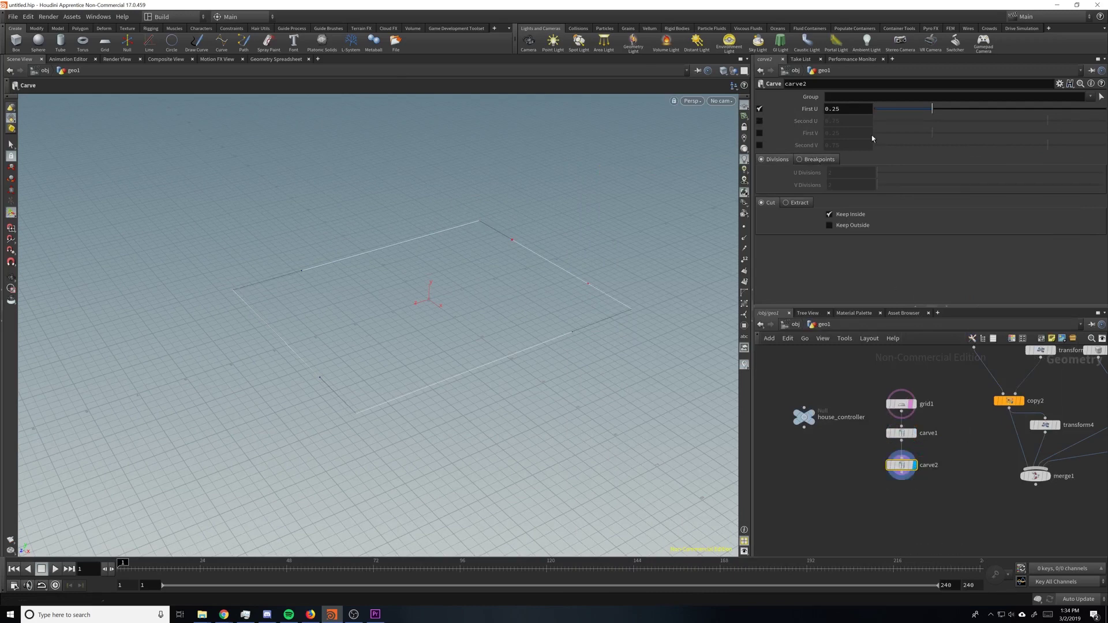
- Enable Second U on carve2 and try trimming the edges with First U 0.079 and Second U 0.871
left_click_drag(930, 110, 898, 110)
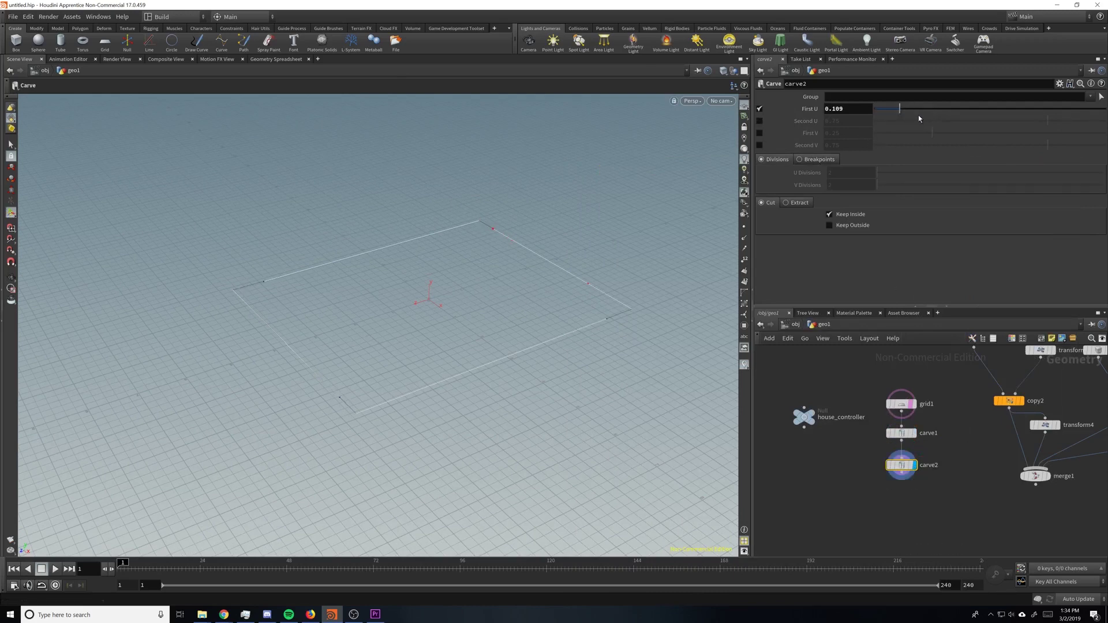
left_click(760, 121)
left_click_drag(1042, 125, 1084, 122)
mouse_move(897, 109)
left_mouse_down()
mouse_move(957, 109)
mouse_move(892, 109)
left_mouse_up()
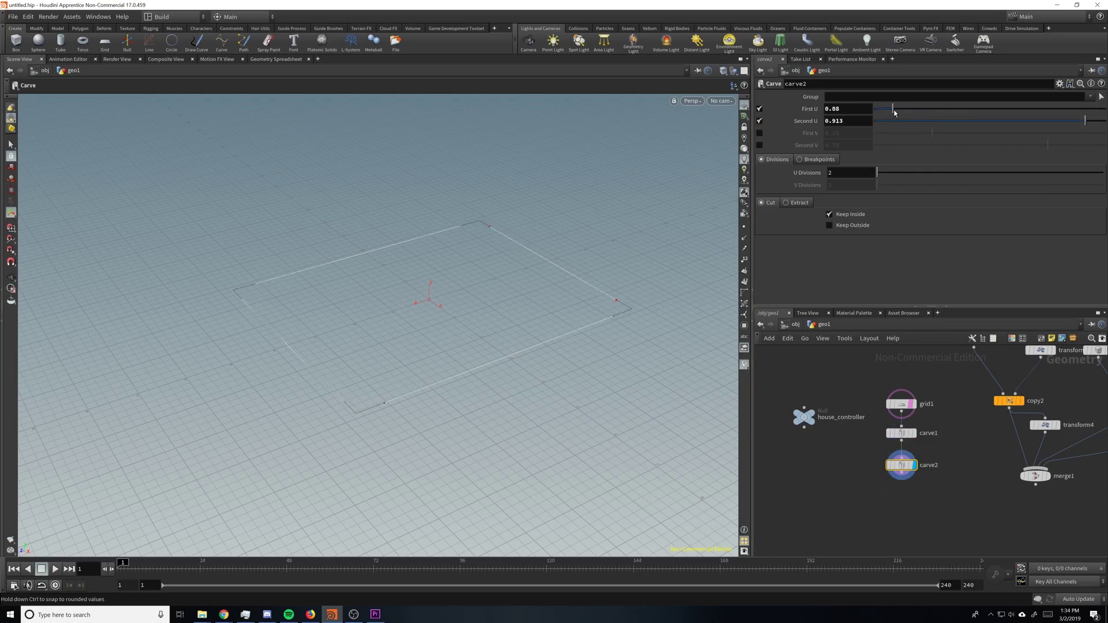
left_click_drag(1085, 121, 1076, 120)
- Reset carve2's Second U to 1 and First U to 0
left_click(862, 121)
right_click(859, 121)
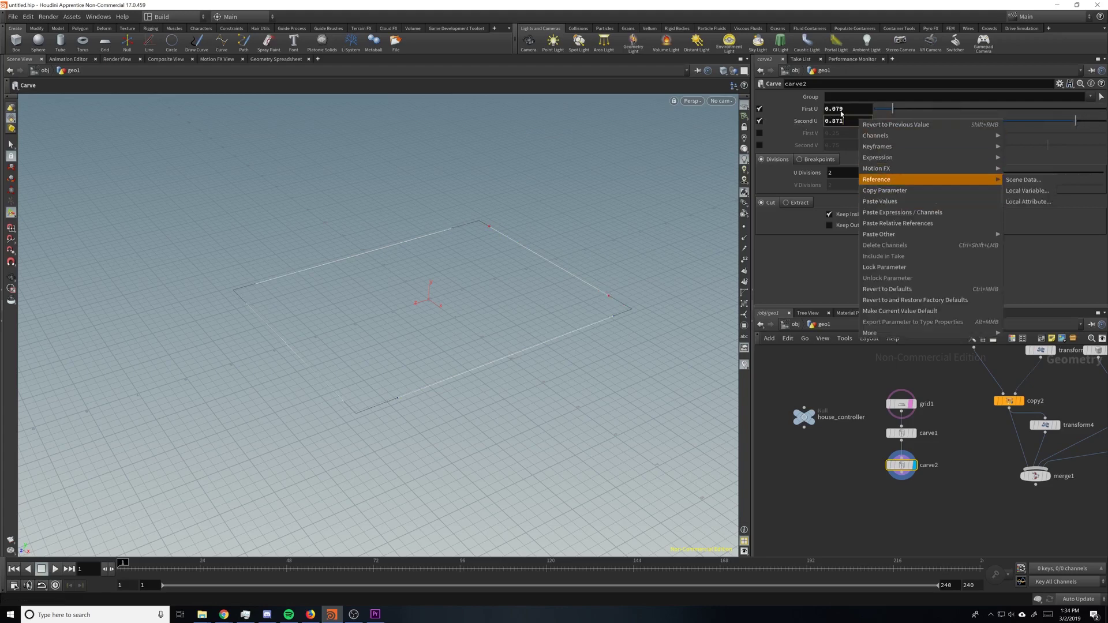
left_click(856, 122)
type("1")
left_click_drag(856, 121, 791, 110)
type("0")
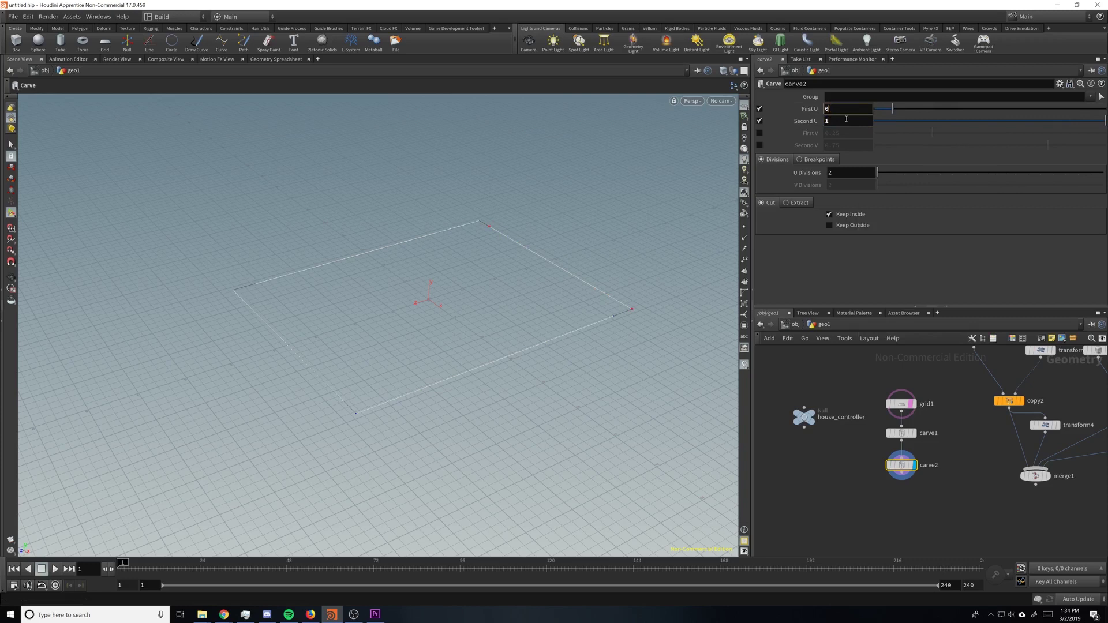
key("Return")
- Drive carve2's Second U from First U with the expression 1 - ch("domainu1") and test the symmetric trim
right_click(839, 110)
left_click(867, 171)
left_click(852, 121)
type("1 -")
right_click(853, 121)
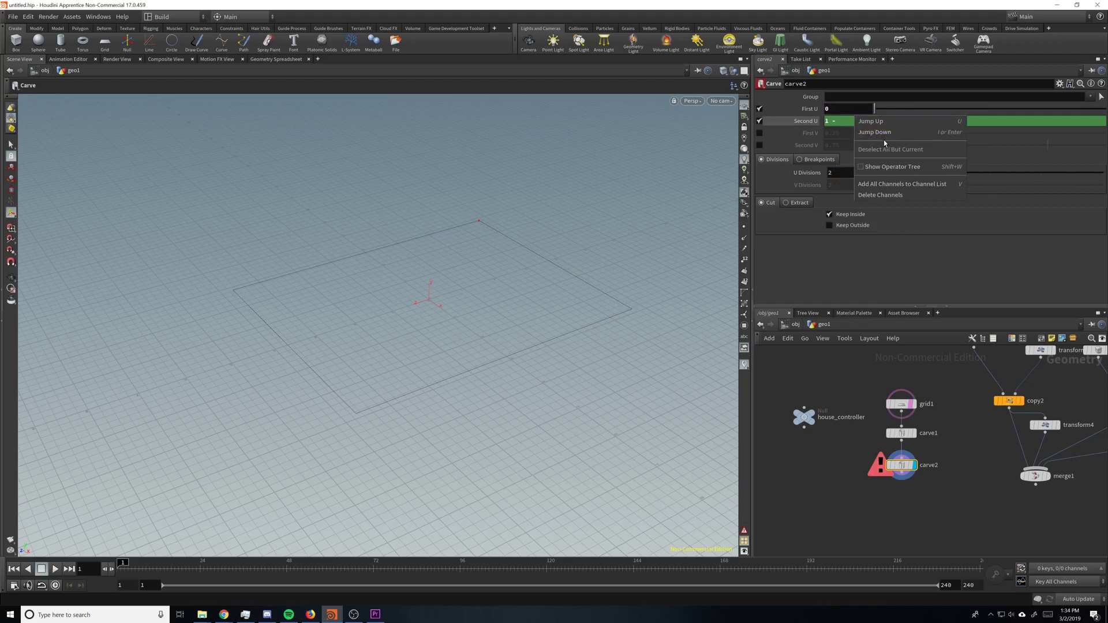
left_click(842, 123)
left_click(843, 122)
right_click(855, 118)
left_click(900, 222)
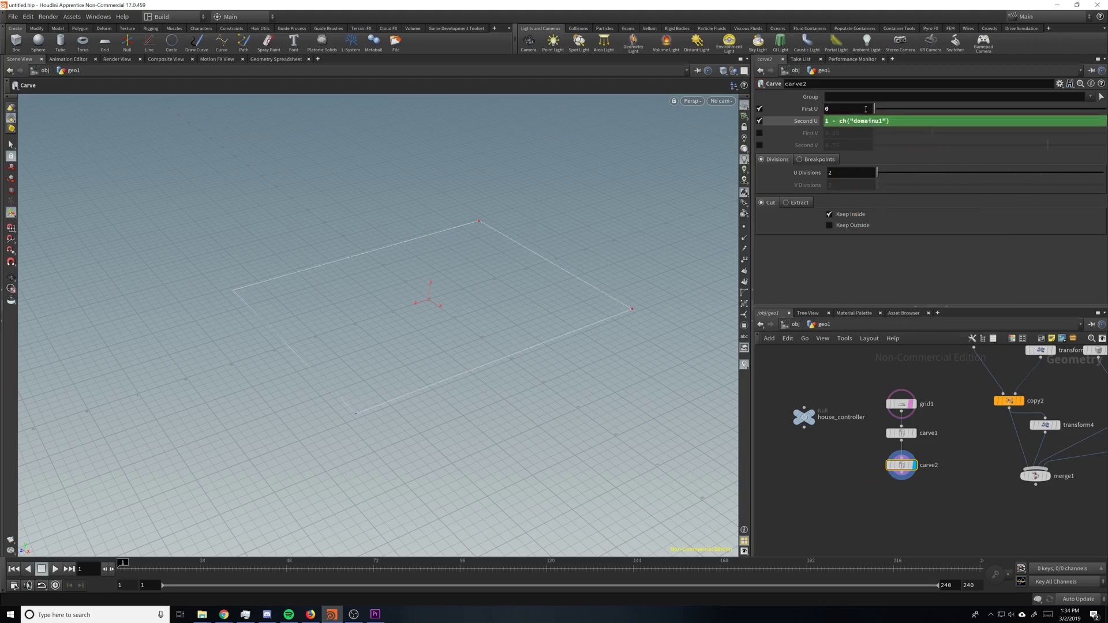
left_click_drag(874, 108, 854, 120)
- Add a float parameter to the house_controller node's parameter interface
left_click(809, 414)
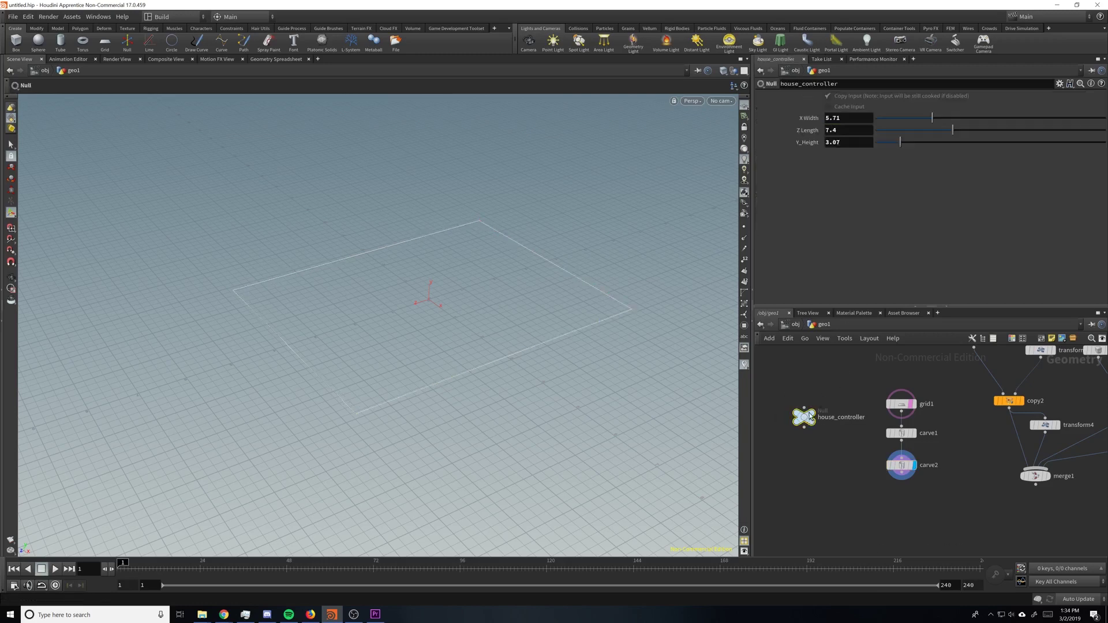
left_click(1059, 84)
left_click(975, 91)
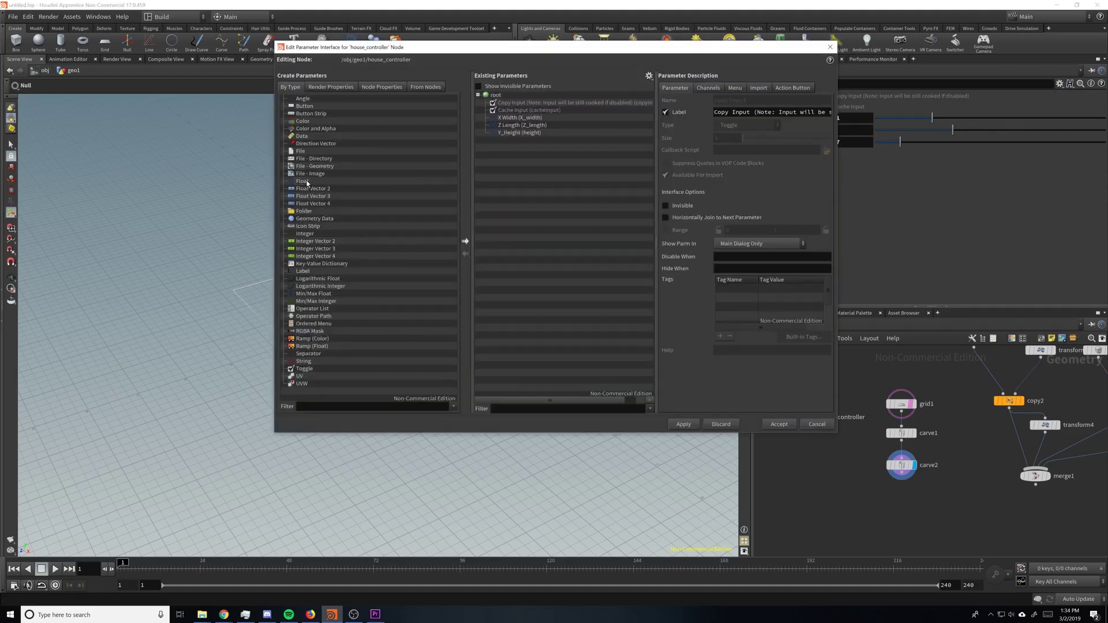
left_click_drag(307, 183, 522, 97)
- Name the new float parameter edge_buffer and label it Window Edge Buffer
double_click(752, 98)
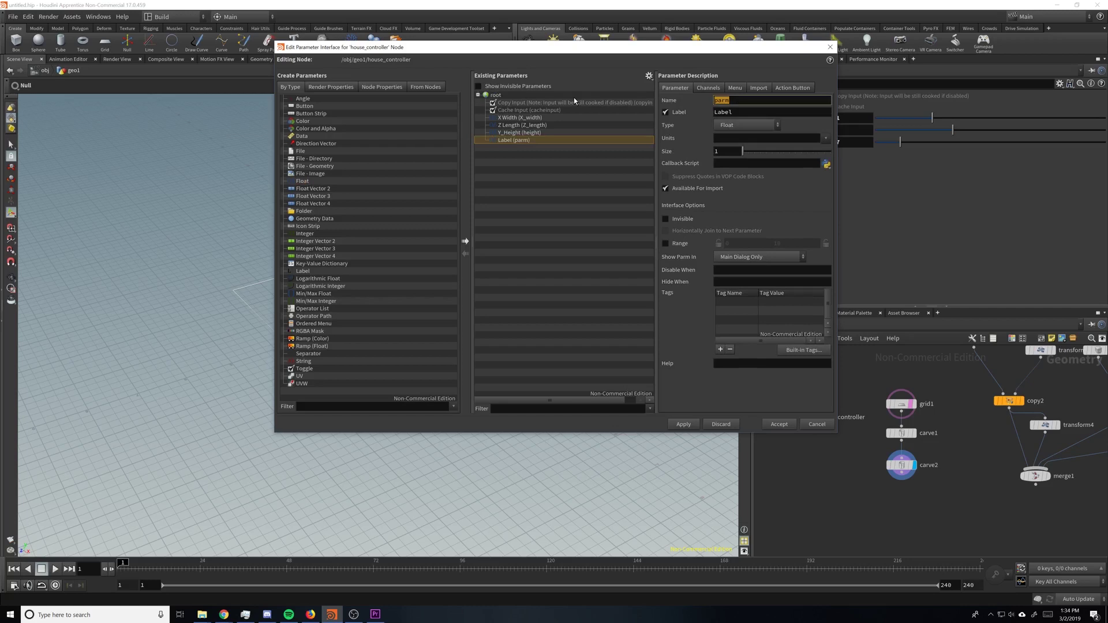
type("edge_buffer")
key("Tab")
type("Edge")
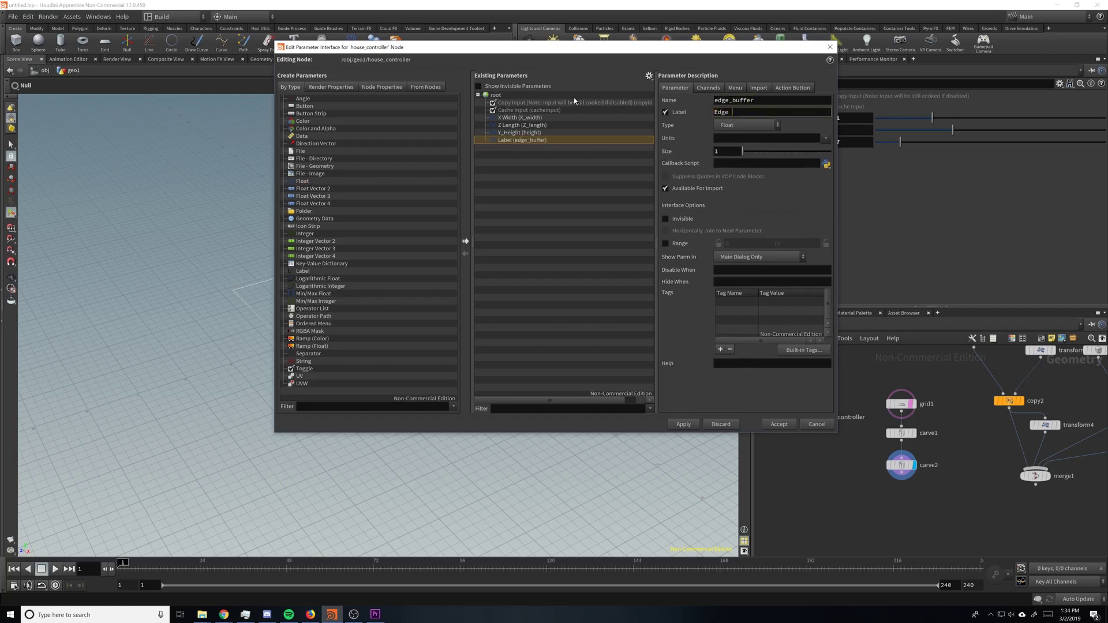
key("BackSpace")
key("BackSpace")
key("BackSpace")
key("BackSpace")
key("BackSpace")
type("Window Edge B")
- Enable a range for Window Edge Buffer, lock its minimum at 0 and accept the interface changes
left_click(664, 244)
double_click(777, 242)
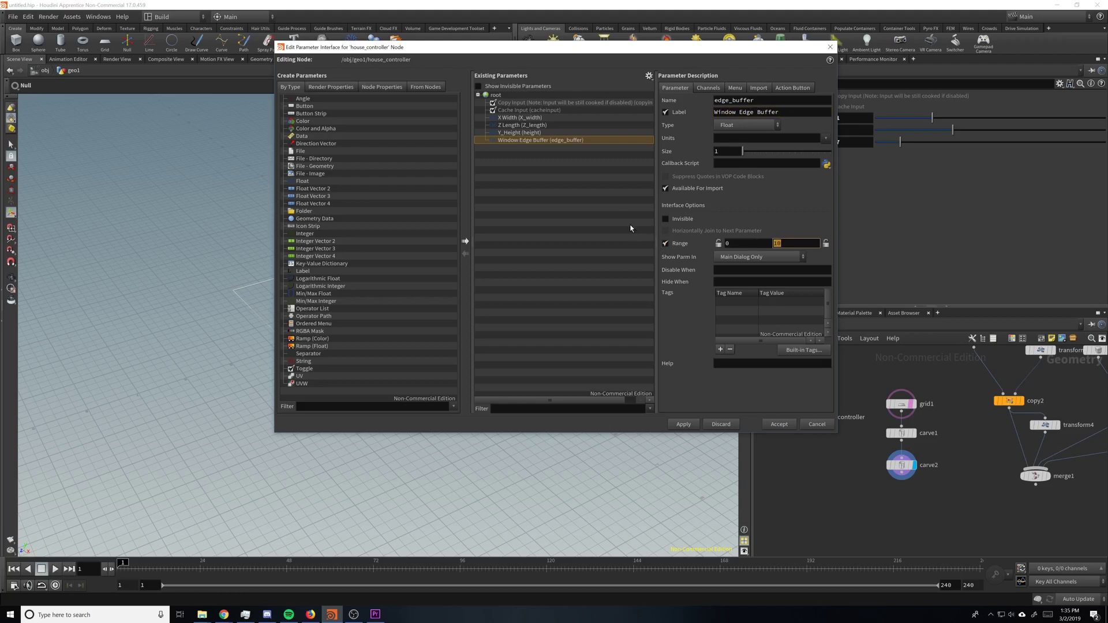
left_click(717, 243)
left_click(779, 425)
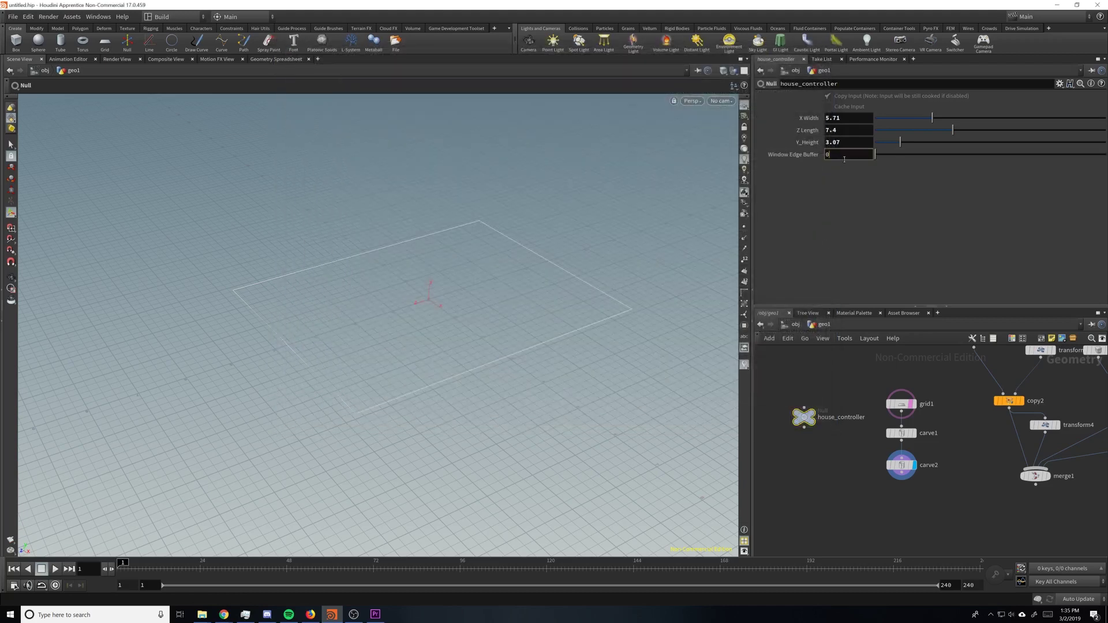
- Link carve2's First U to house_controller's Window Edge Buffer as a relative reference
right_click(842, 155)
left_click(879, 228)
left_click(901, 465)
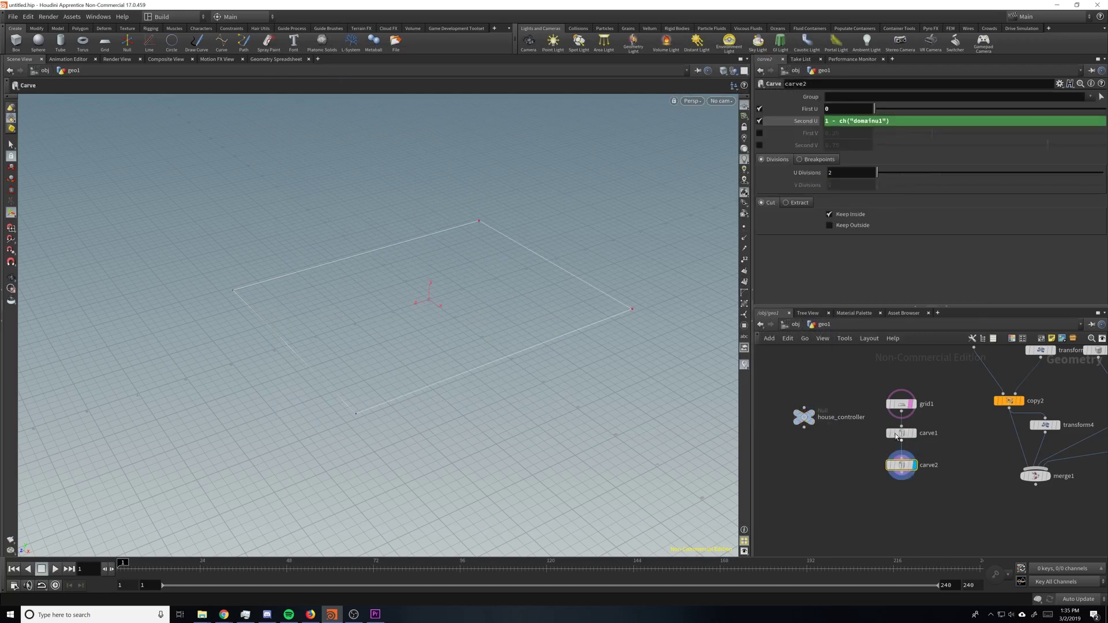
left_click(857, 109)
right_click(846, 114)
left_click(895, 212)
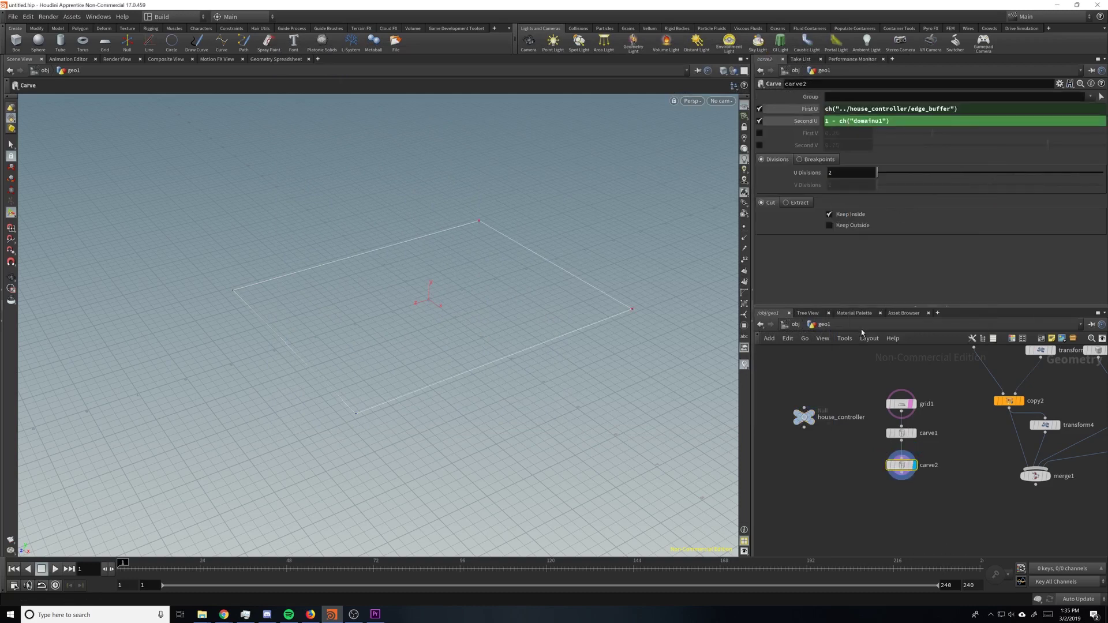
- Set house_controller's Window Edge Buffer to about 0.212
left_click(800, 420)
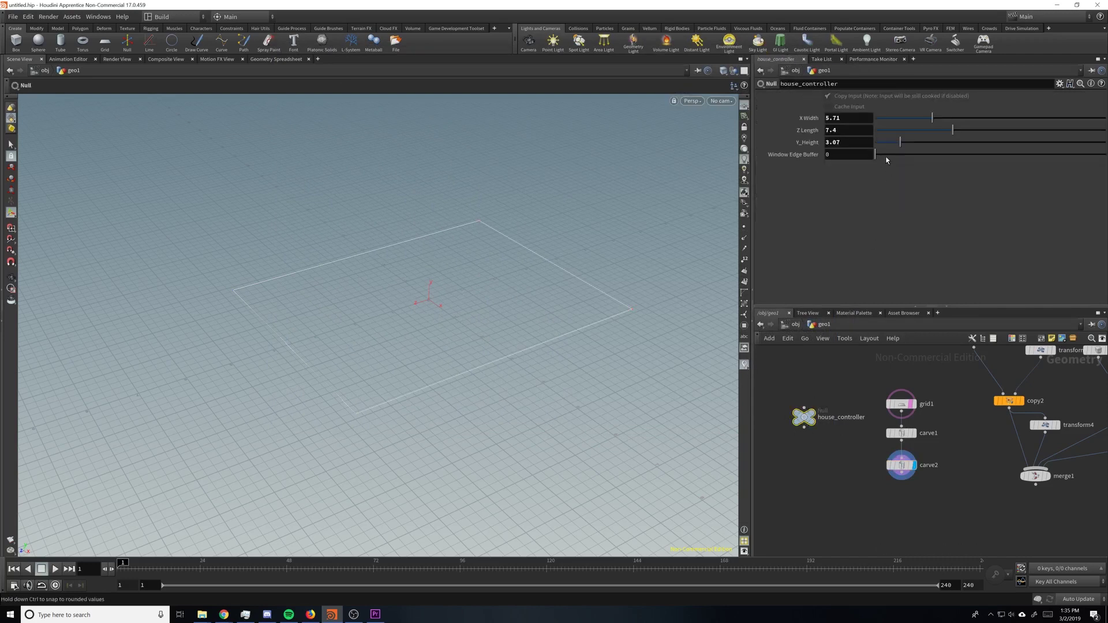
left_click_drag(877, 155, 924, 162)
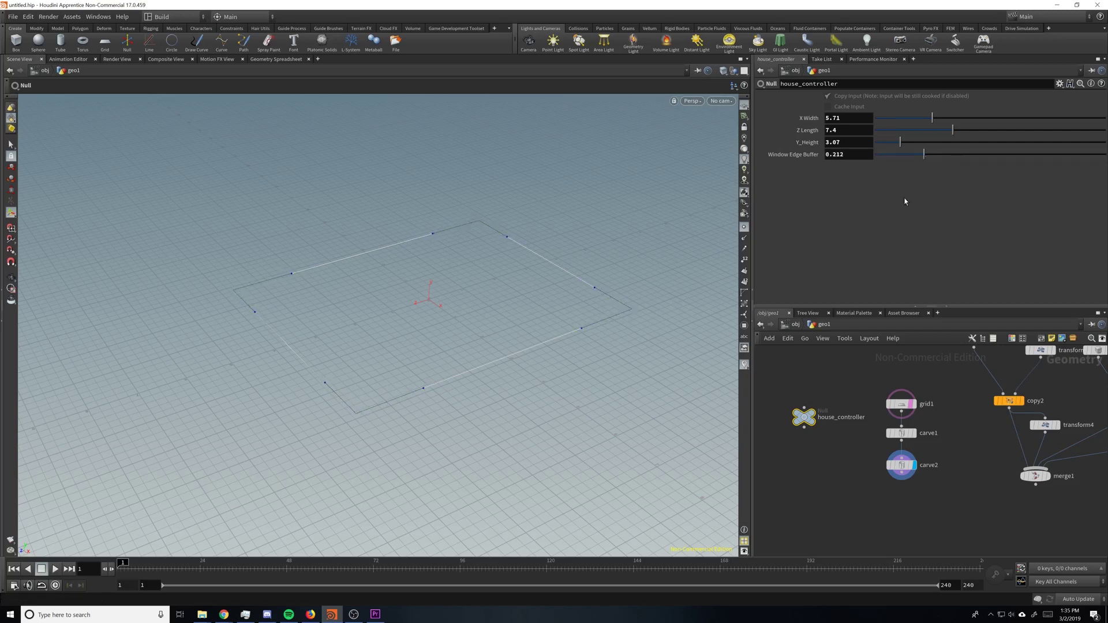
- Append a Resample node to carve2's output and display it
middle_click_drag(908, 503, 886, 473)
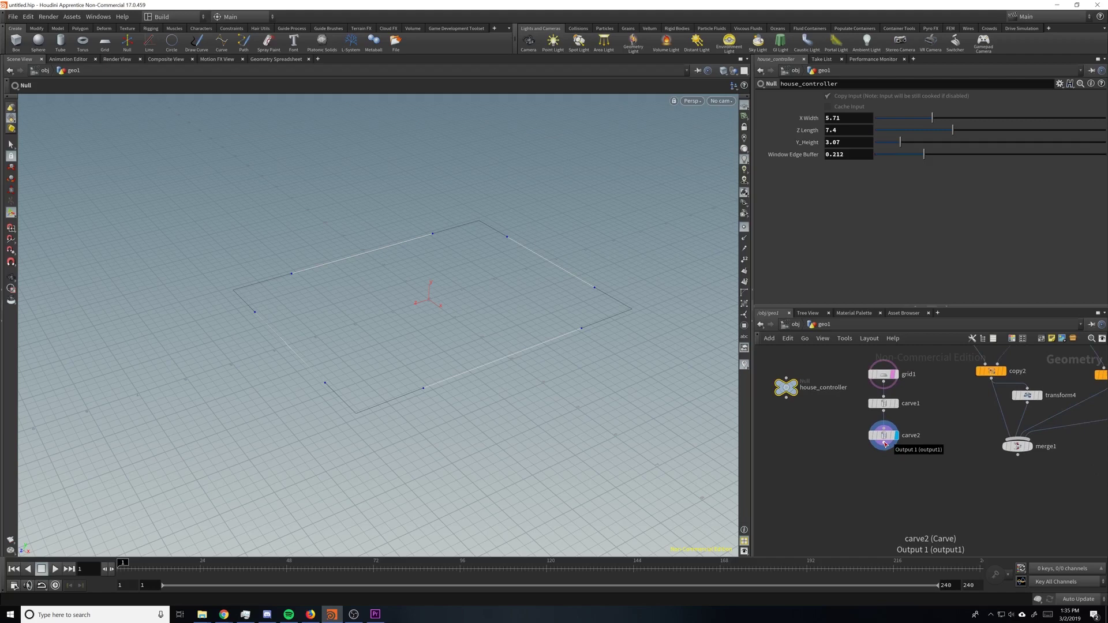
left_click(885, 444)
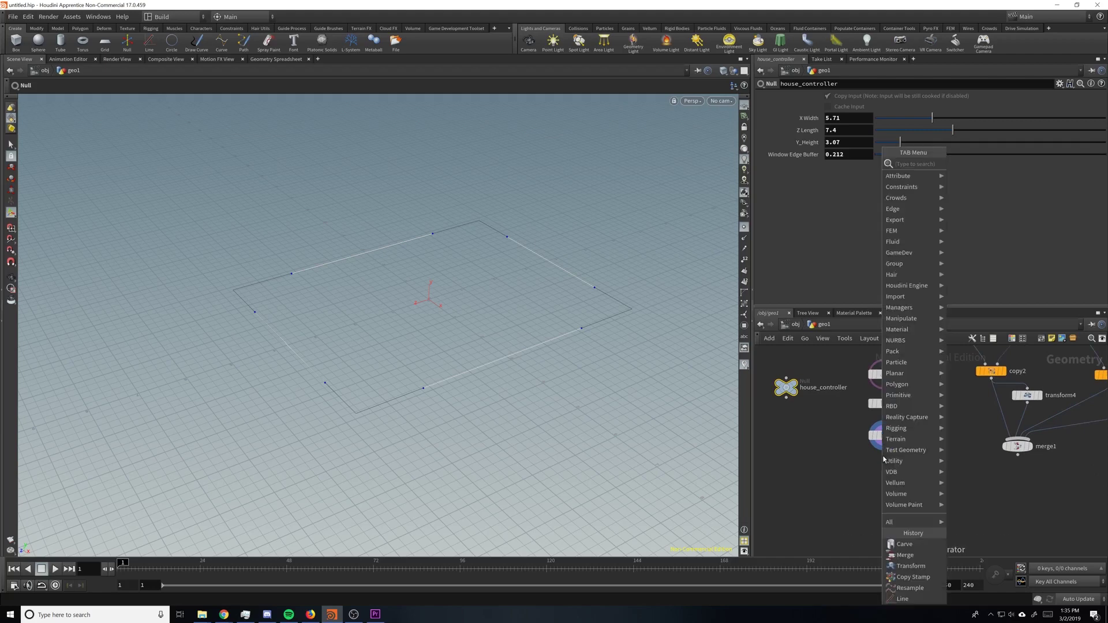
type("resa")
key("Return")
left_click(882, 465)
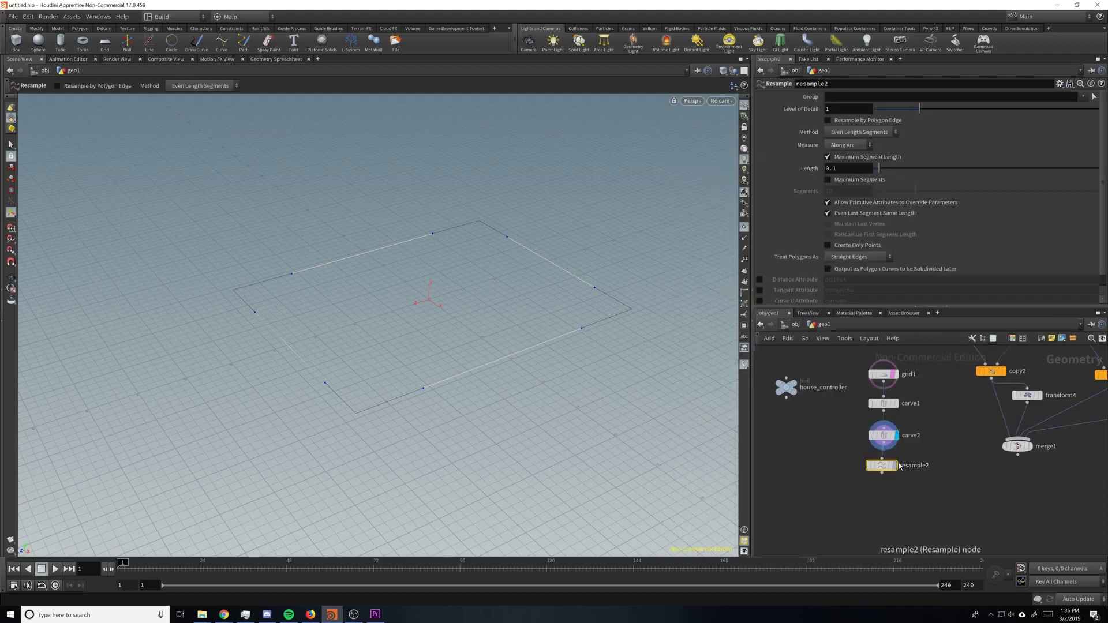
left_click(896, 465)
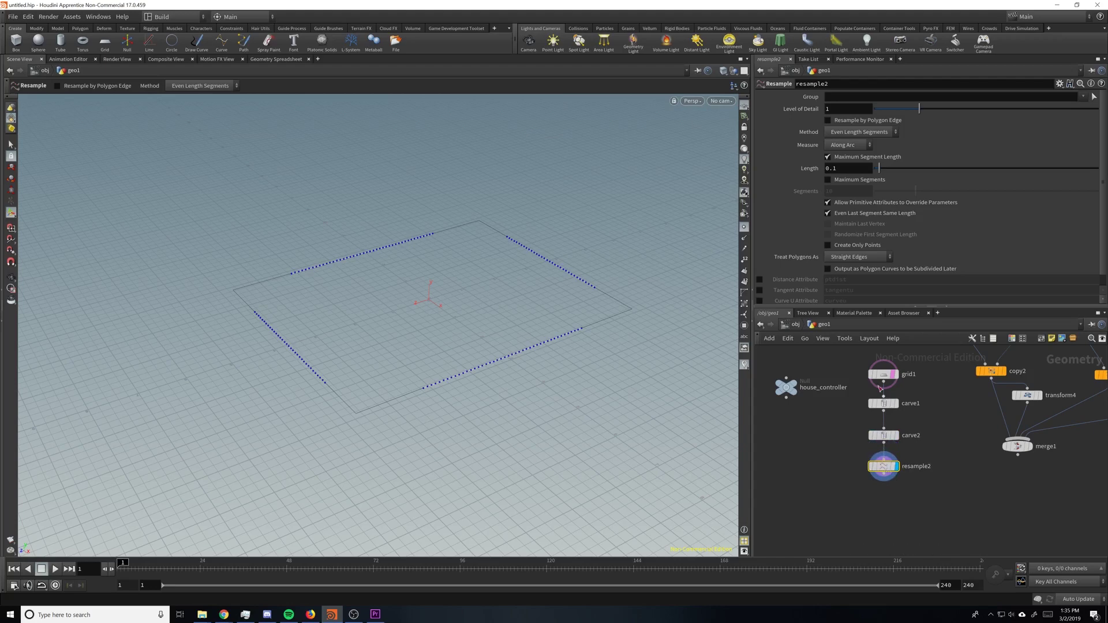
- Set resample2's Length to about 2.381 and house_controller's Window Edge Buffer to about 0.165
left_click_drag(879, 168, 972, 170)
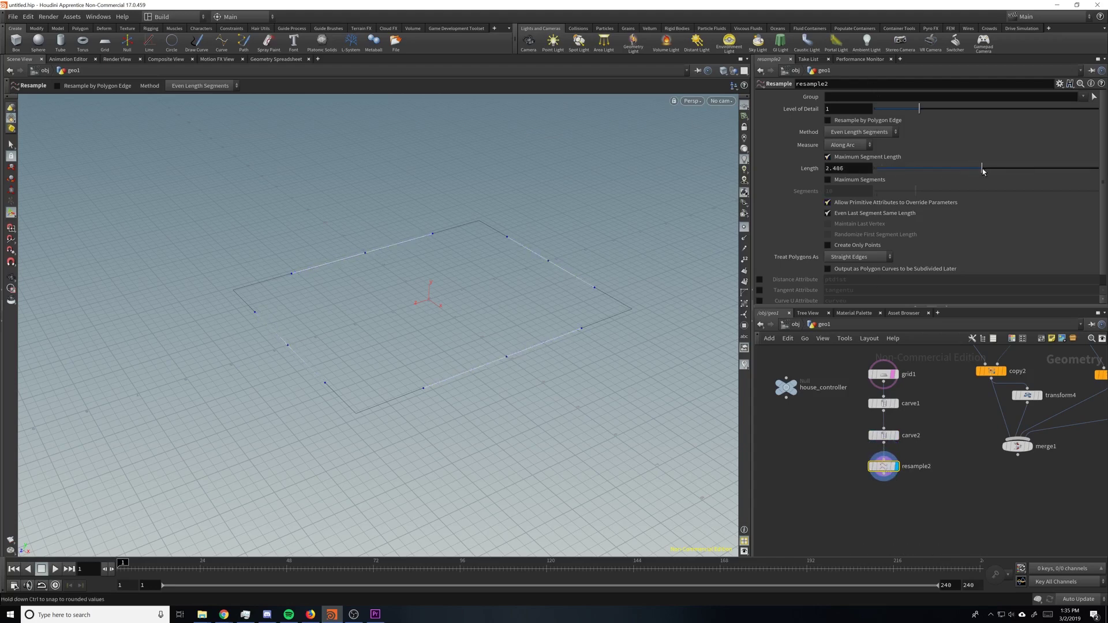
left_click(786, 387)
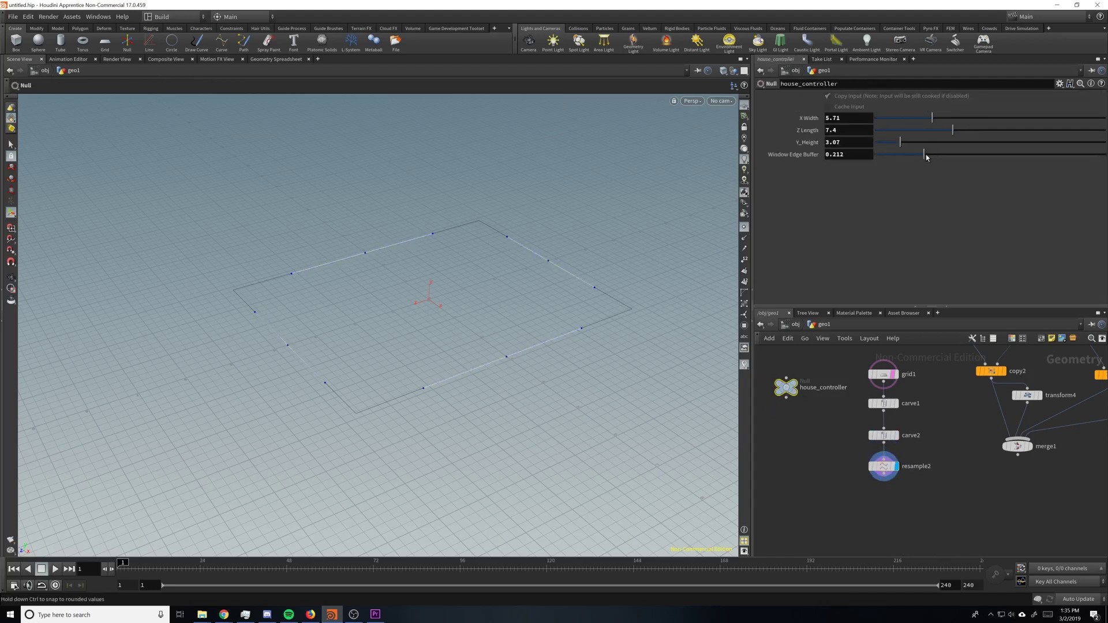
mouse_move(926, 157)
left_mouse_down()
mouse_move(905, 157)
mouse_move(967, 149)
mouse_move(913, 161)
left_mouse_up()
- Add an unconnected Box node beside the carve chain and display it
middle_click_drag(895, 504, 926, 501)
key("Tab")
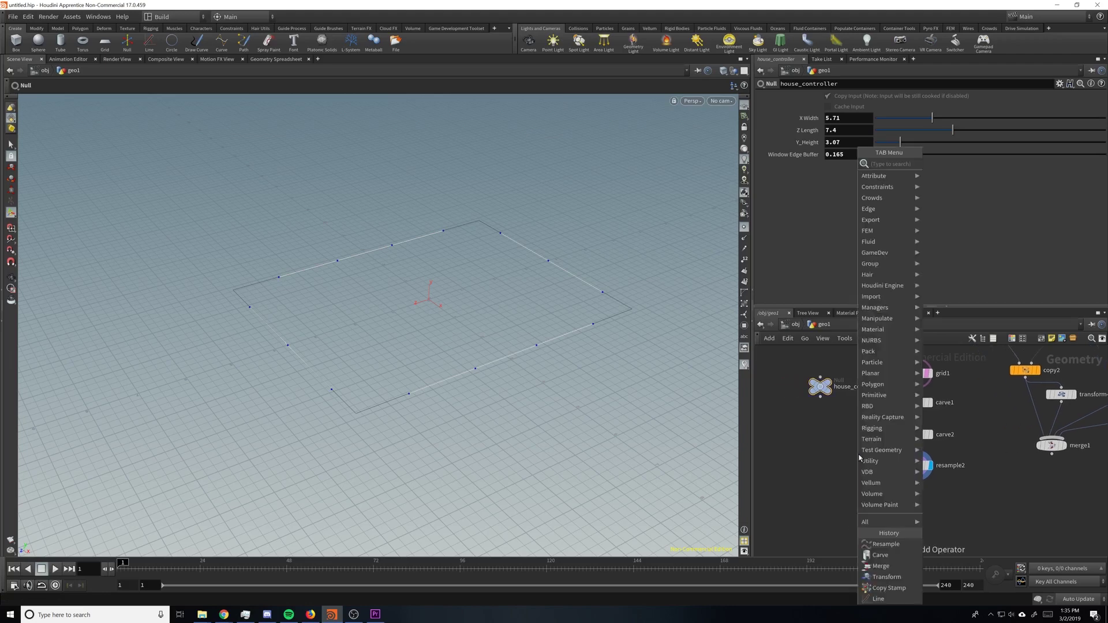
type("b")
key("Return")
left_click(858, 449)
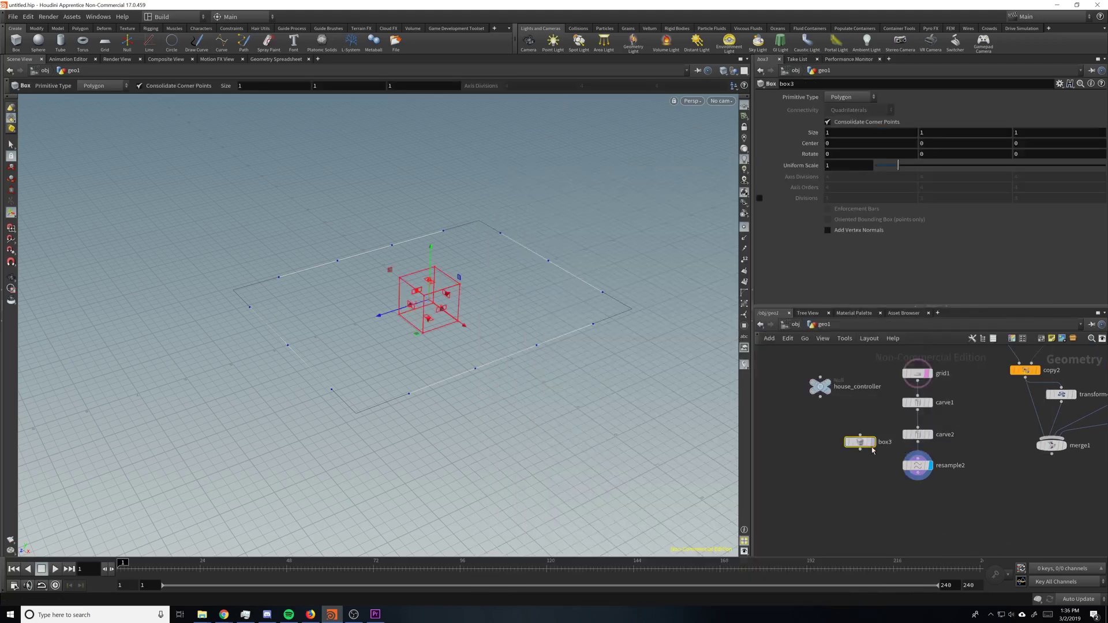
left_click(873, 442)
- Try an X size of 0.2 and of 0.1 on box3
left_click_drag(530, 301, 698, 304)
key("Return")
left_click(863, 134)
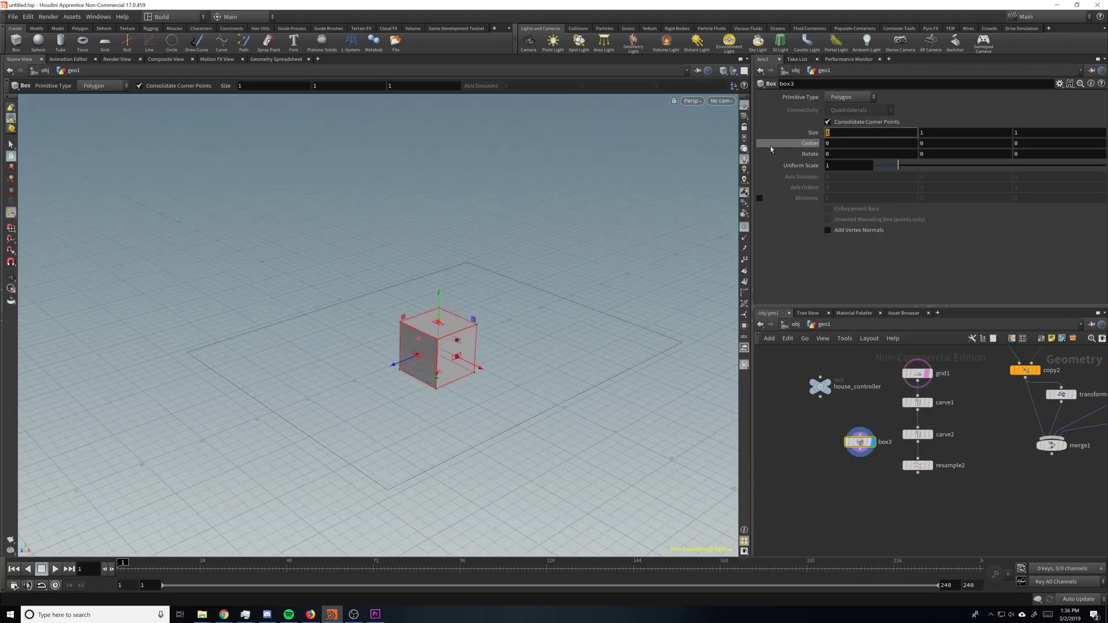
type(".2")
key("Return")
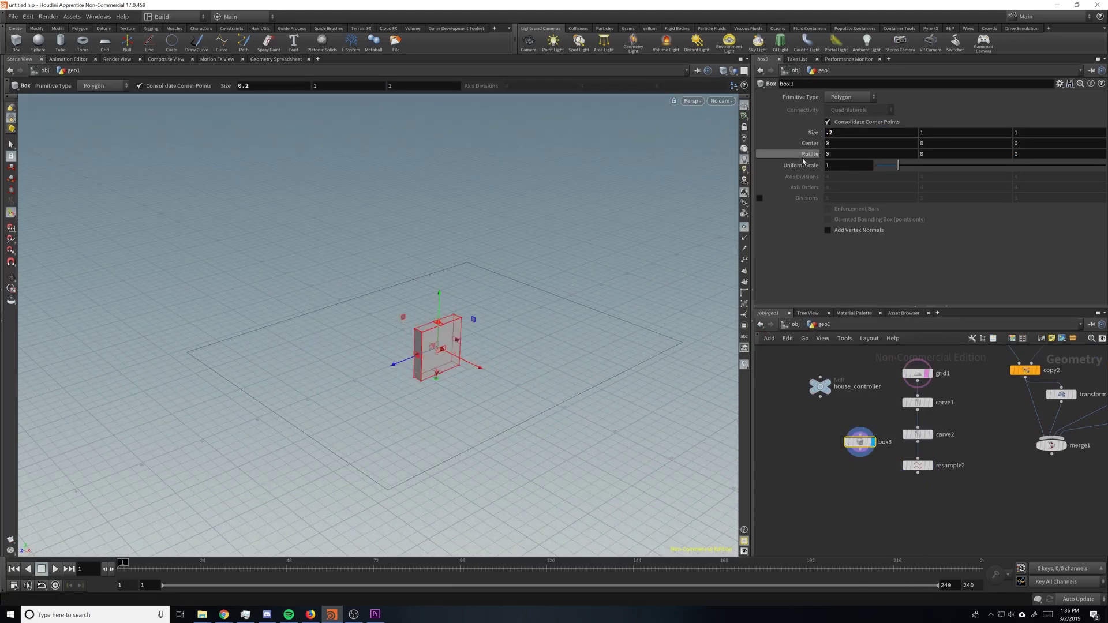
left_click(841, 137)
key("BackSpace")
type("1")
key("Return")
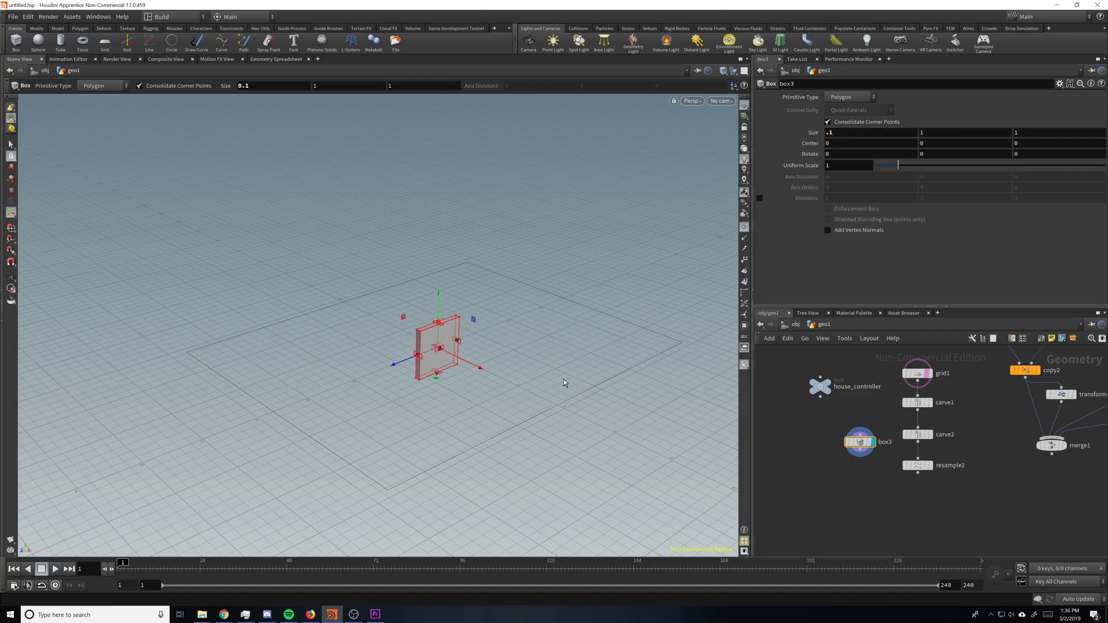
- Set box3's X size to 0.3
left_click_drag(564, 382, 731, 295)
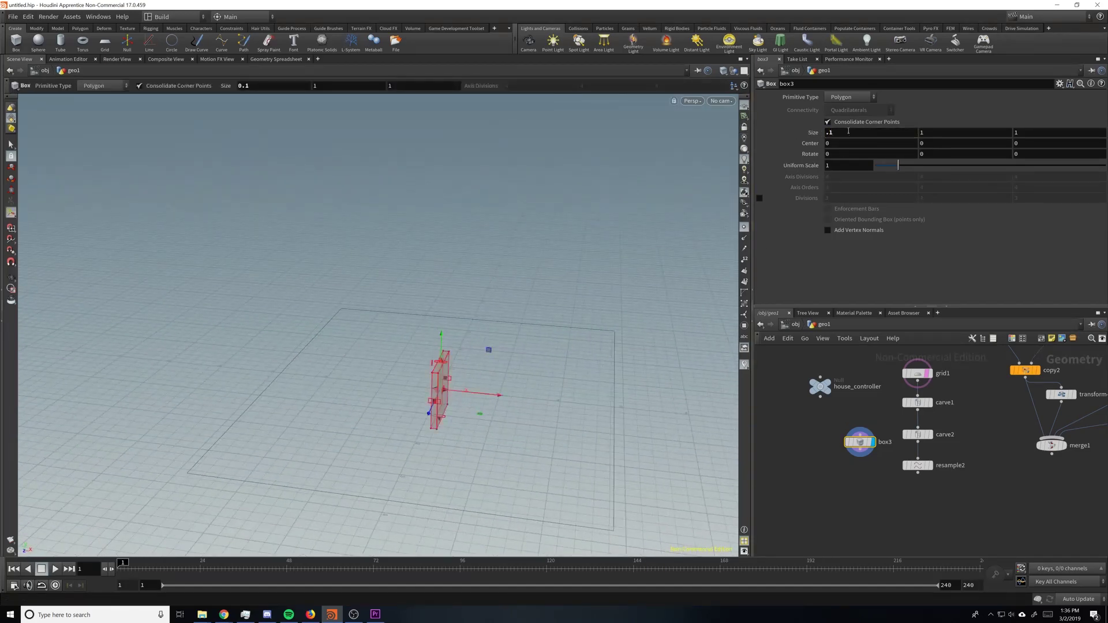
left_click_drag(838, 132, 766, 133)
type(".3")
key("Return")
left_click_drag(655, 359, 582, 407)
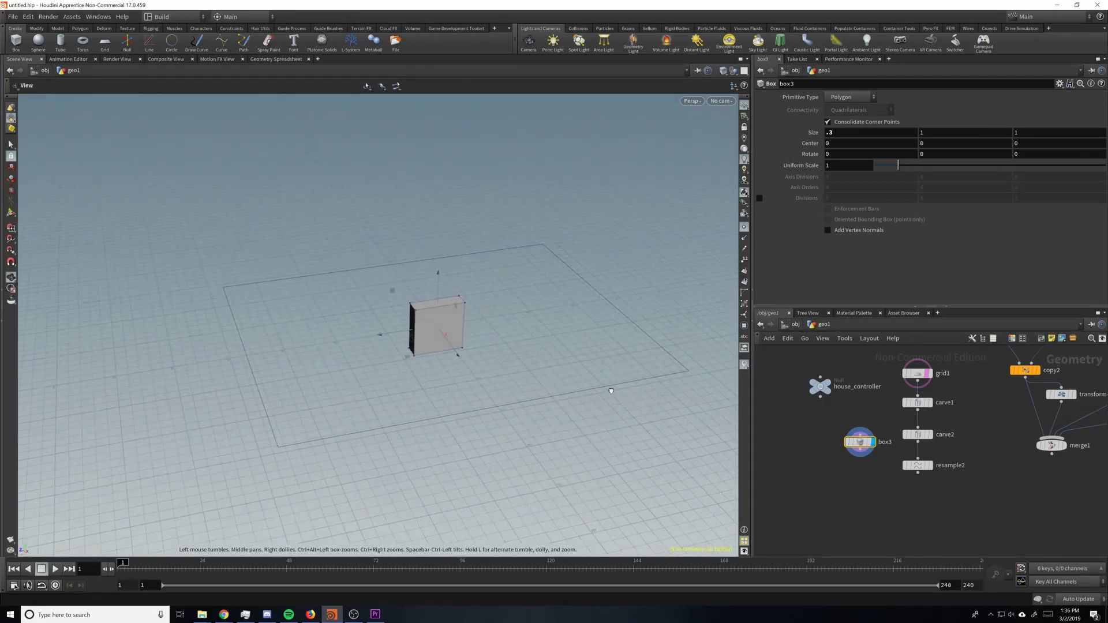
mouse_move(611, 391)
left_mouse_down()
mouse_move(600, 371)
mouse_move(608, 378)
left_mouse_up()
key("Return")
- Display resample2 and move box3 and the carve chain apart to clear space below grid1
middle_click_drag(1075, 449, 1022, 469)
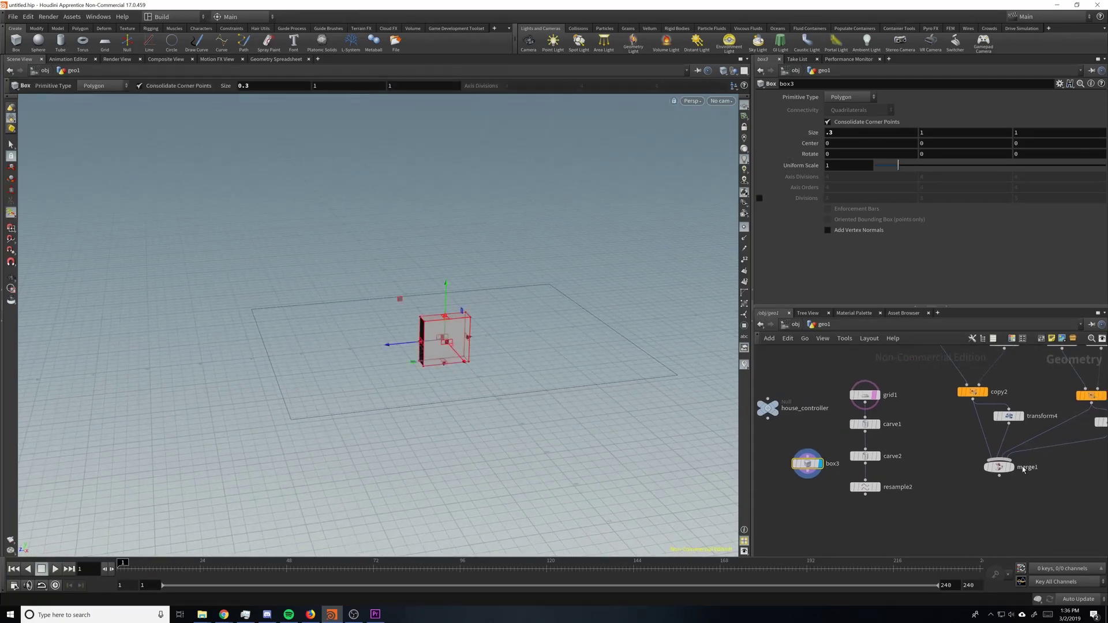
left_click(1011, 467)
left_click(877, 487)
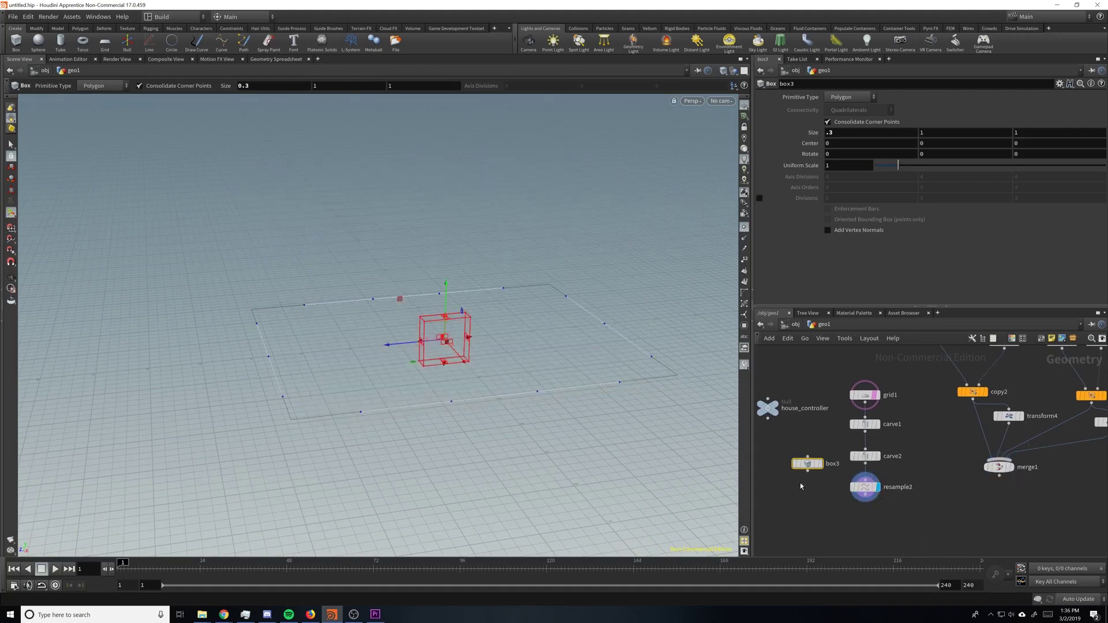
left_click_drag(470, 386, 561, 345, "alt")
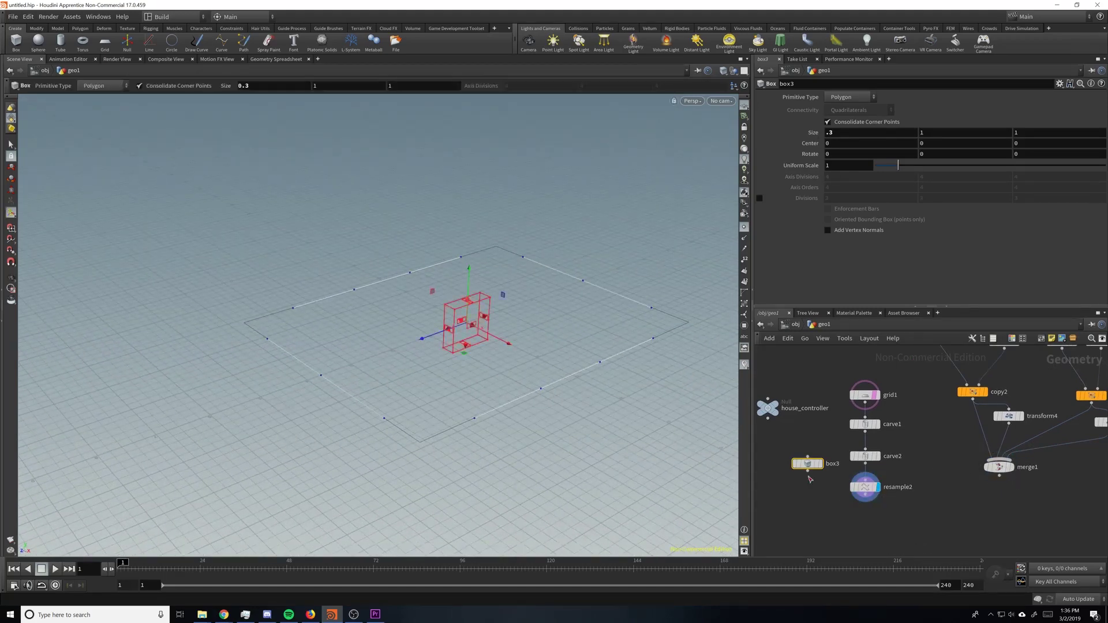
middle_click_drag(809, 479, 850, 459)
left_click_drag(850, 447, 814, 446)
left_click_drag(871, 490, 944, 406)
left_click(912, 394)
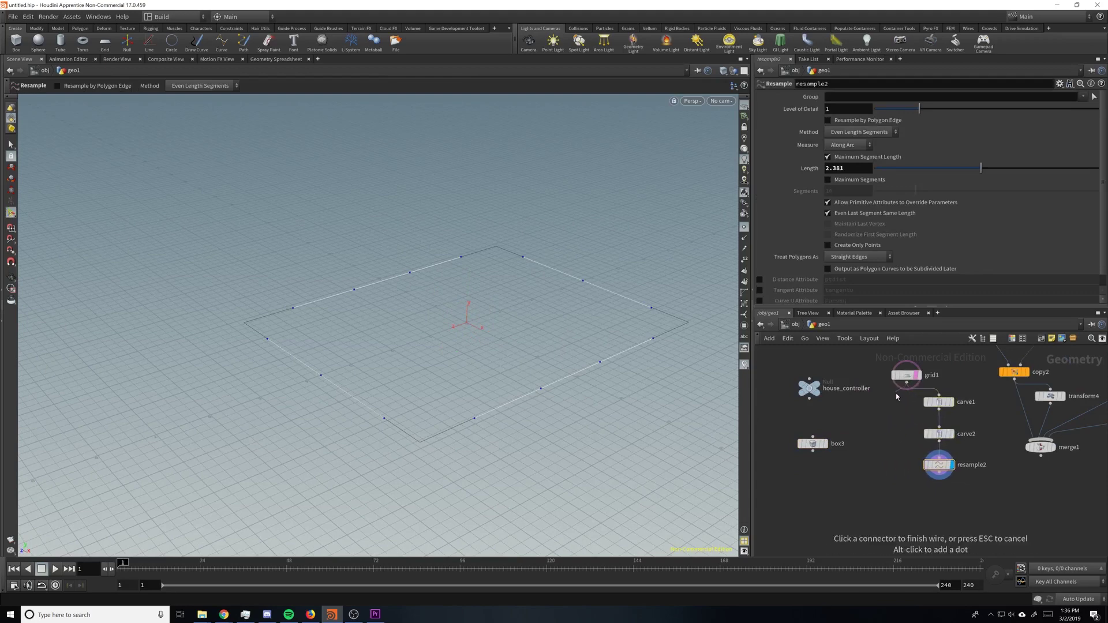
left_click(891, 405)
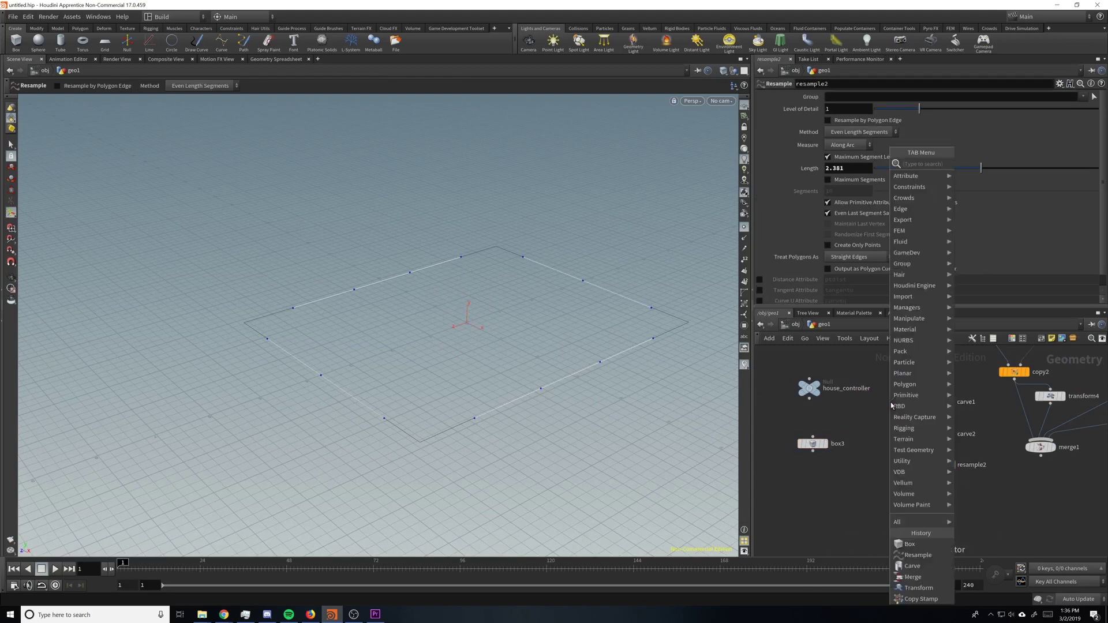
type("poly")
key("Return")
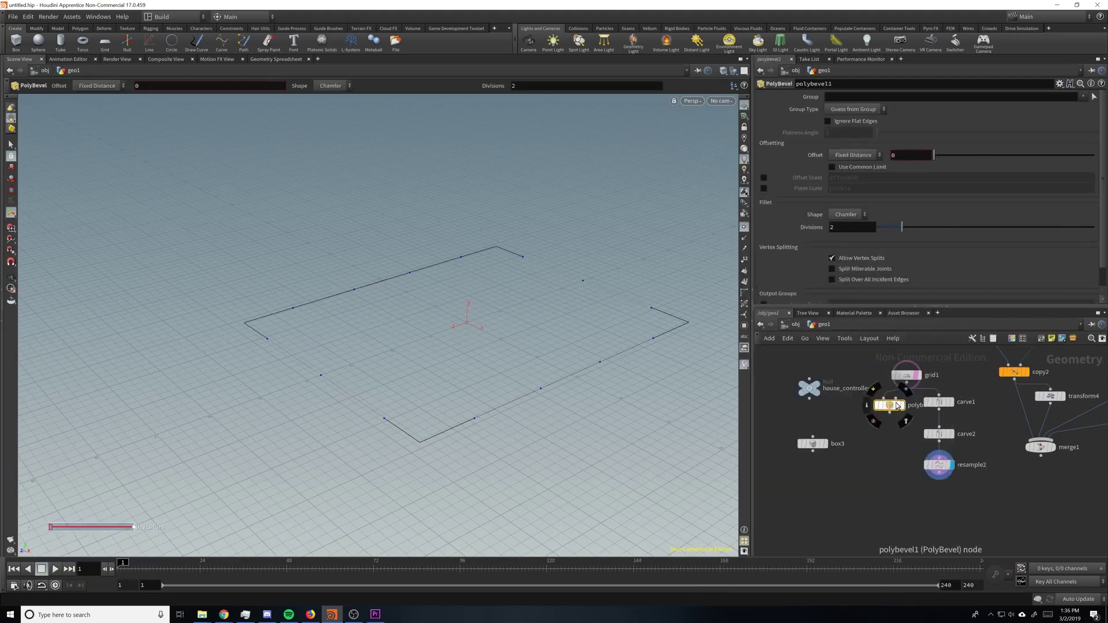
key("ctrl+z")
- Branch a PolyExtrude node off grid1, display it and set its Distance to 1
key("Tab")
type("pol")
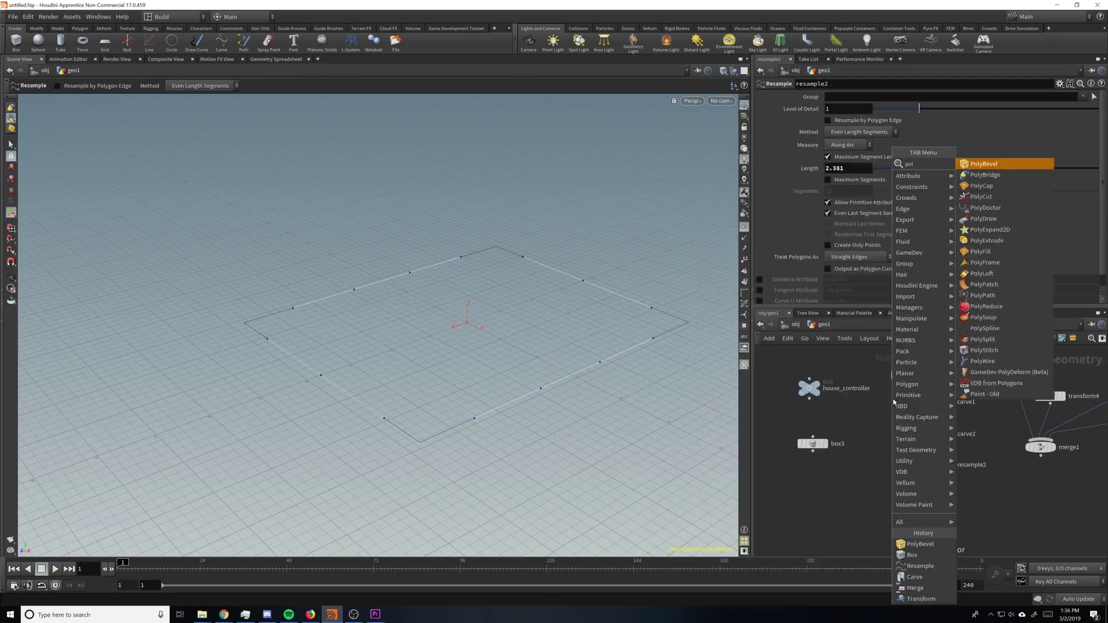
type("yext")
key("Return")
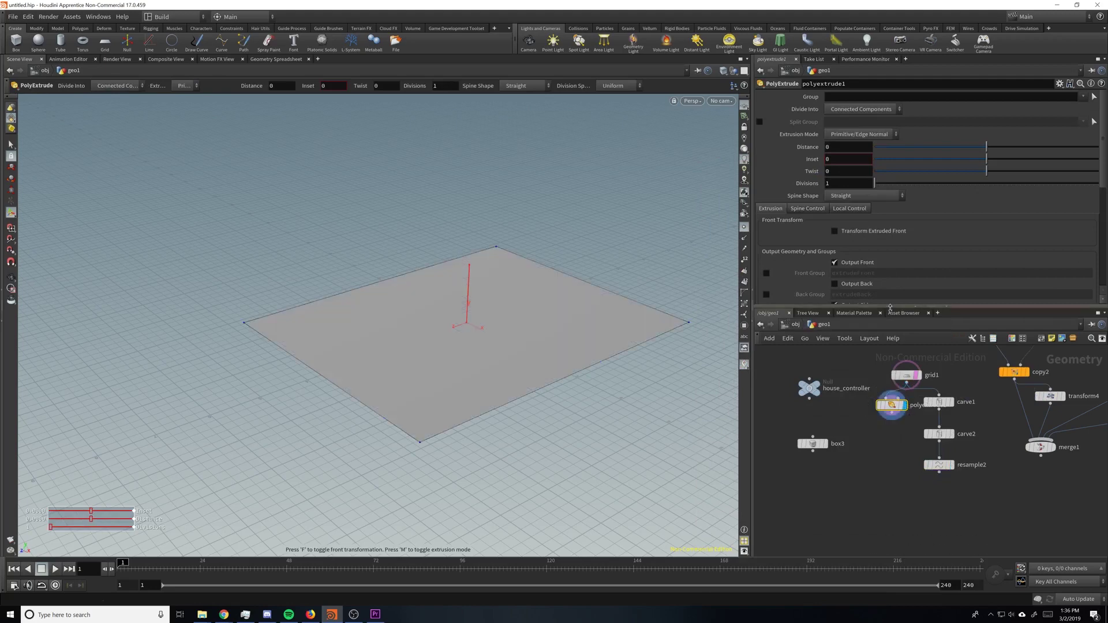
type("3")
key("Return")
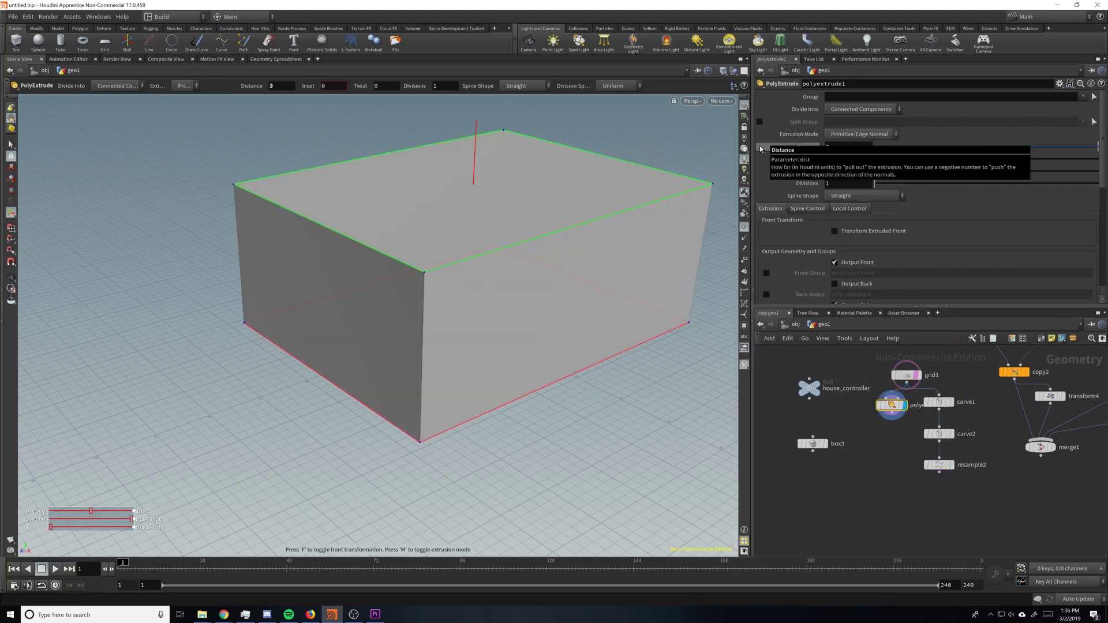
type("1")
key("Return")
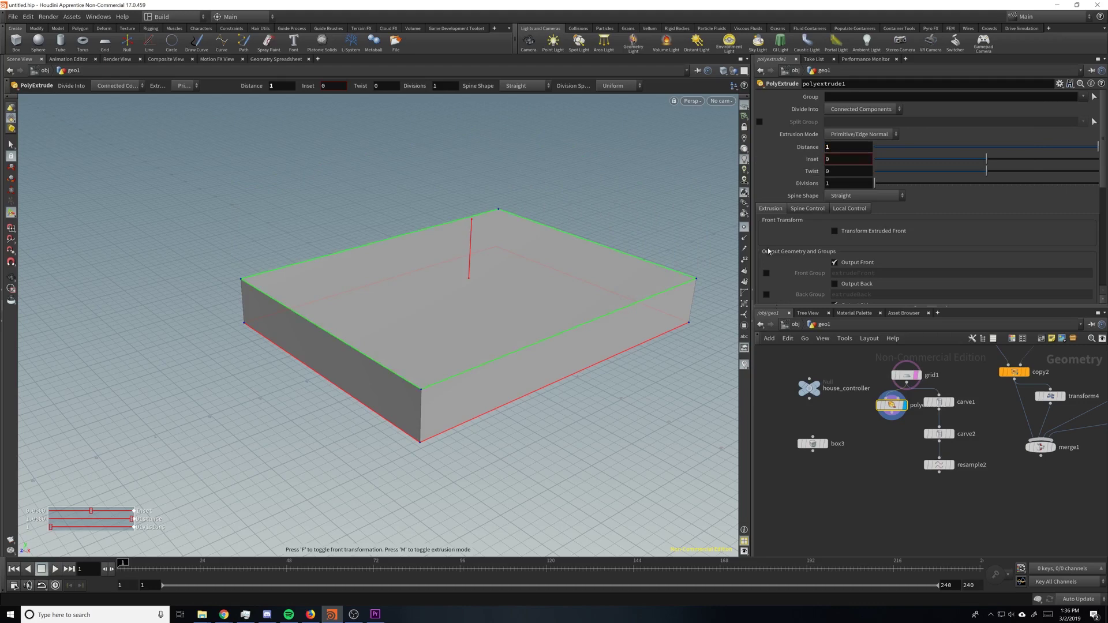
- Append a Transform node to polyextrude1 and display it
key("Tab")
type("trans")
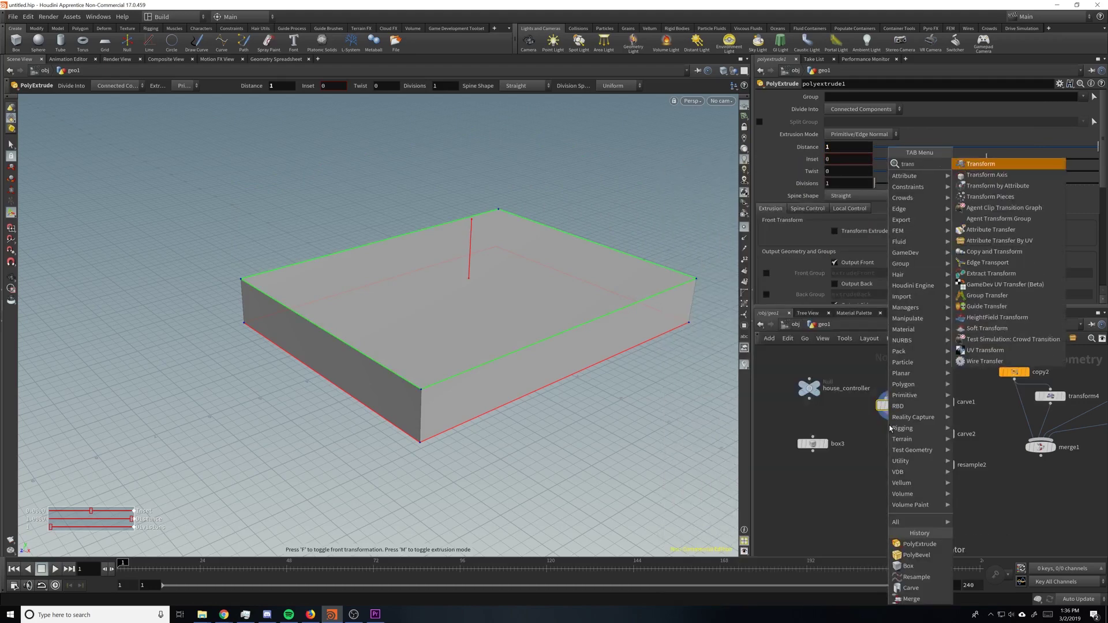
key("Return")
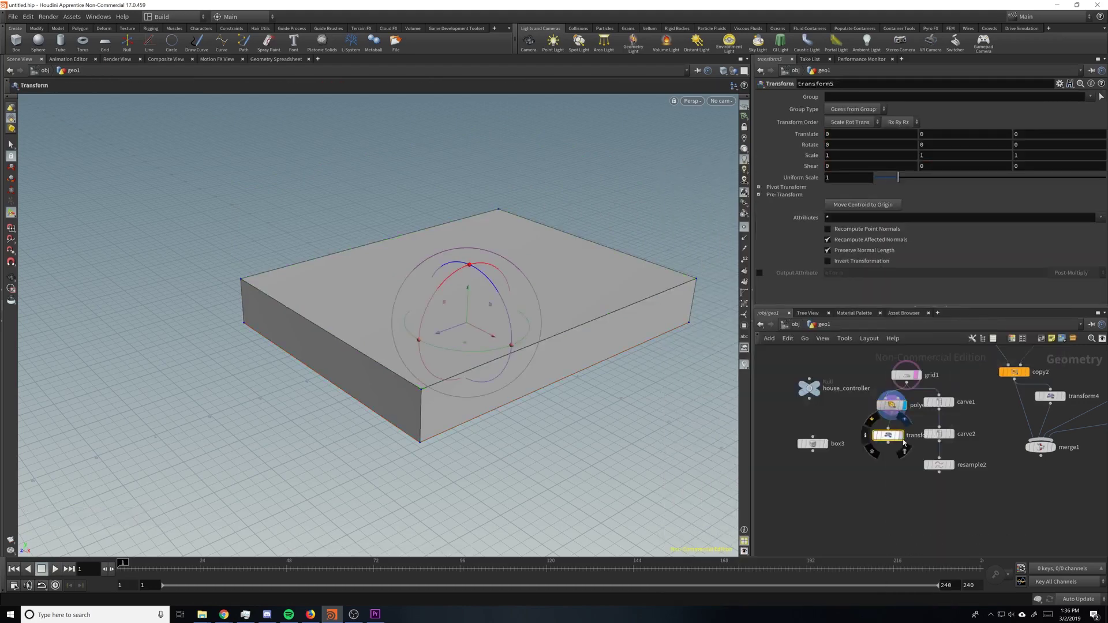
left_click(887, 435)
- Set the new Transform node's Y translation to -0.5 and align the node under polyextrude1
left_click(925, 135)
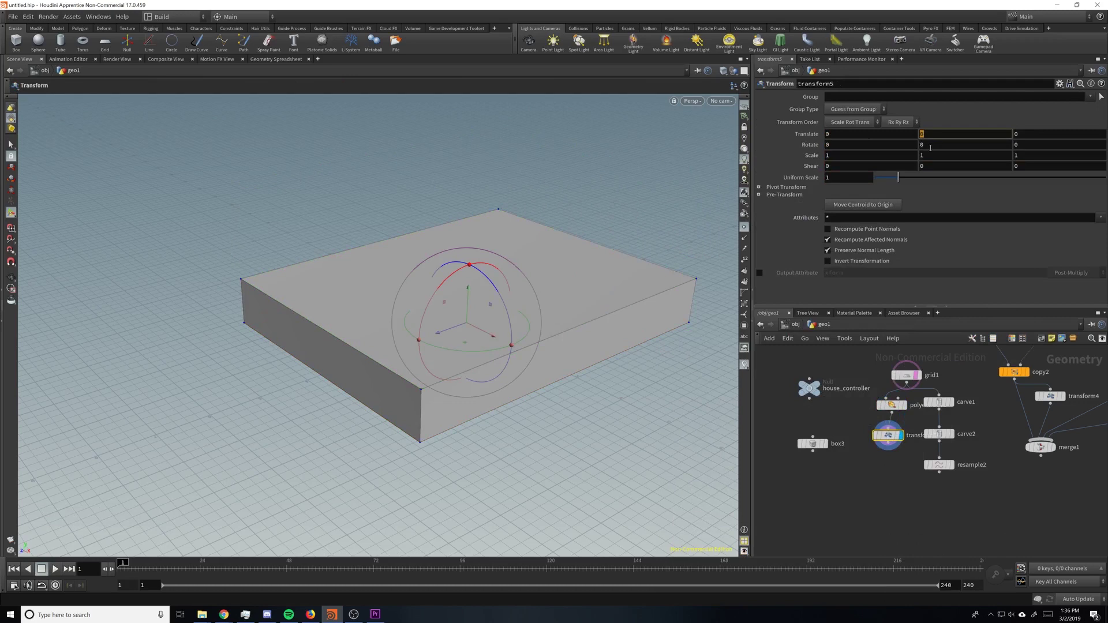
type("-.5")
key("Return")
middle_click_drag(913, 473, 910, 468)
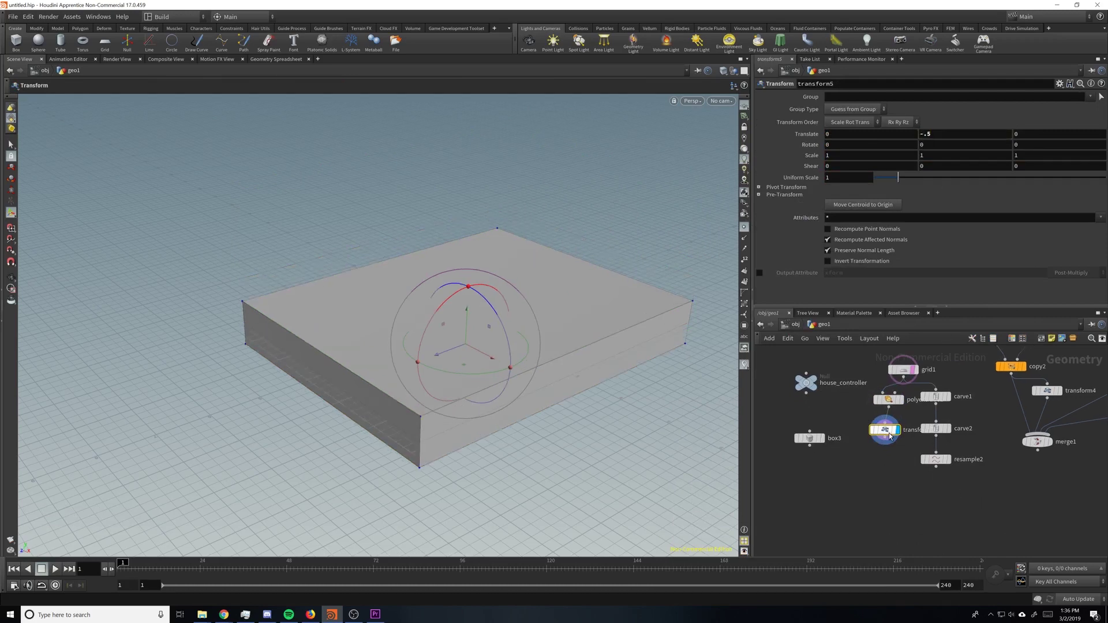
left_click_drag(885, 432, 889, 430)
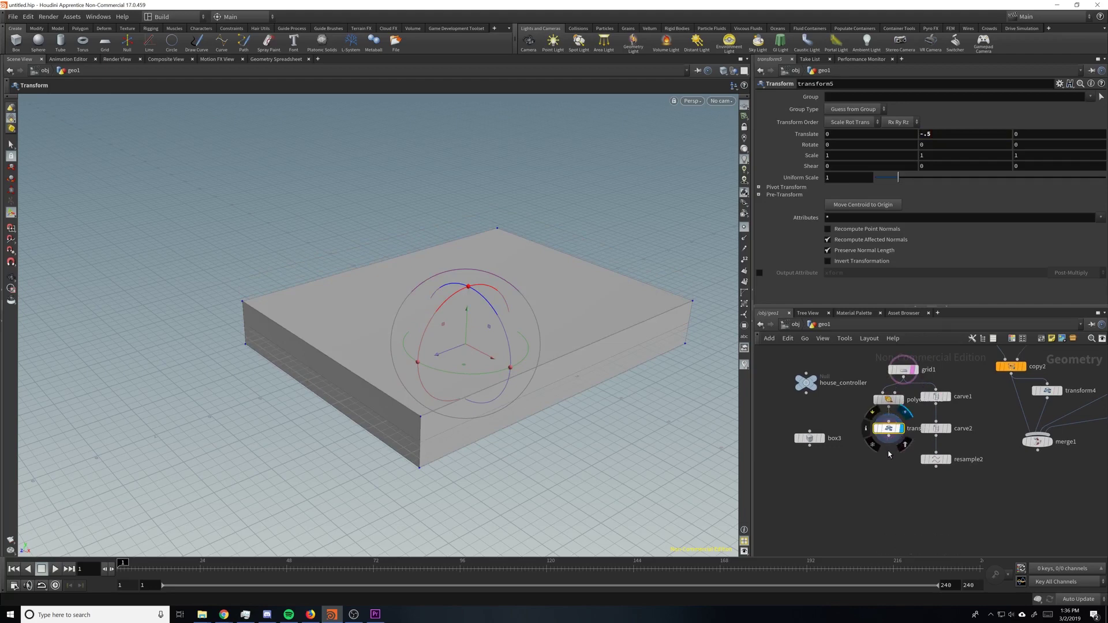
- Append a Normal node to the Transform below polyextrude1 and display it
key("Tab")
type("n")
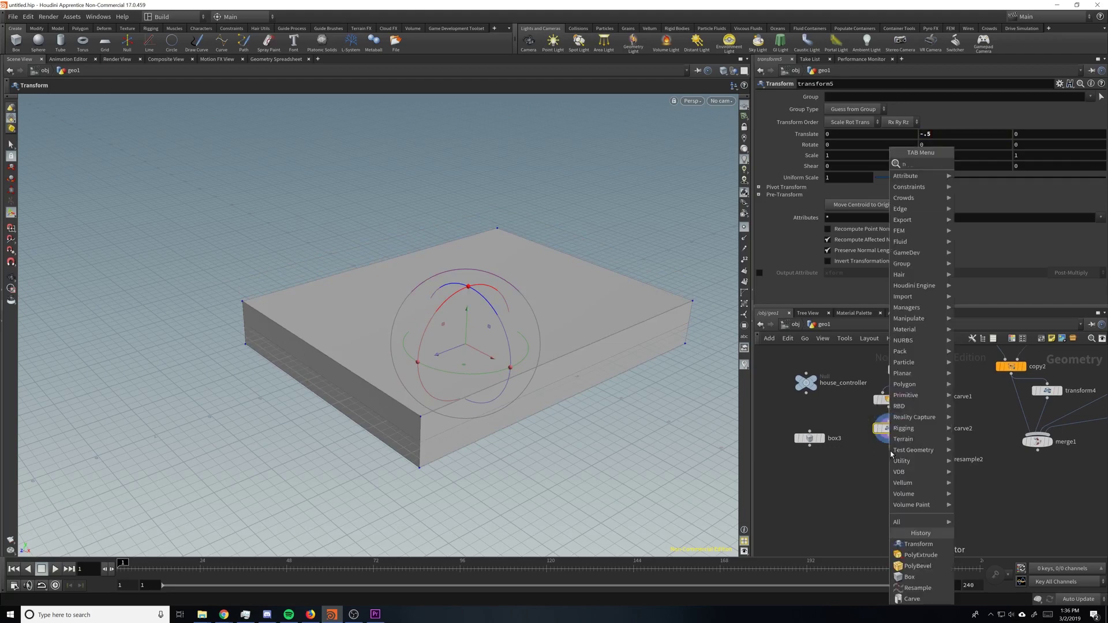
type("orm")
key("Return")
left_click(890, 454)
left_click(901, 459)
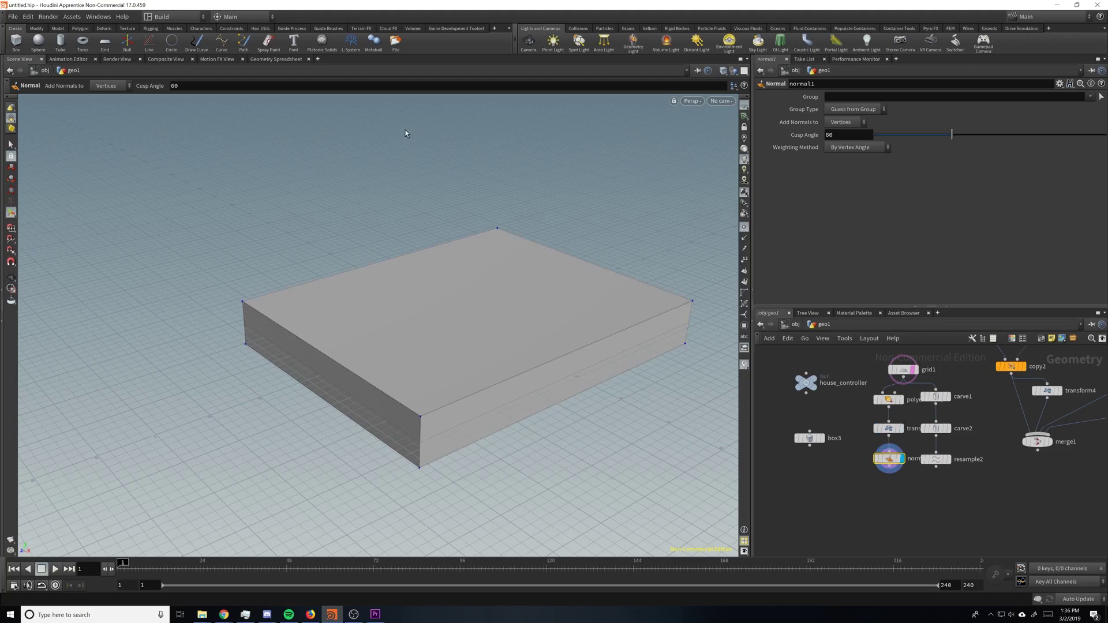
- Check normal1's primitive attributes in the Geometry Spreadsheet, set Add Normals to to Primitives and return to the scene view
left_click(271, 59)
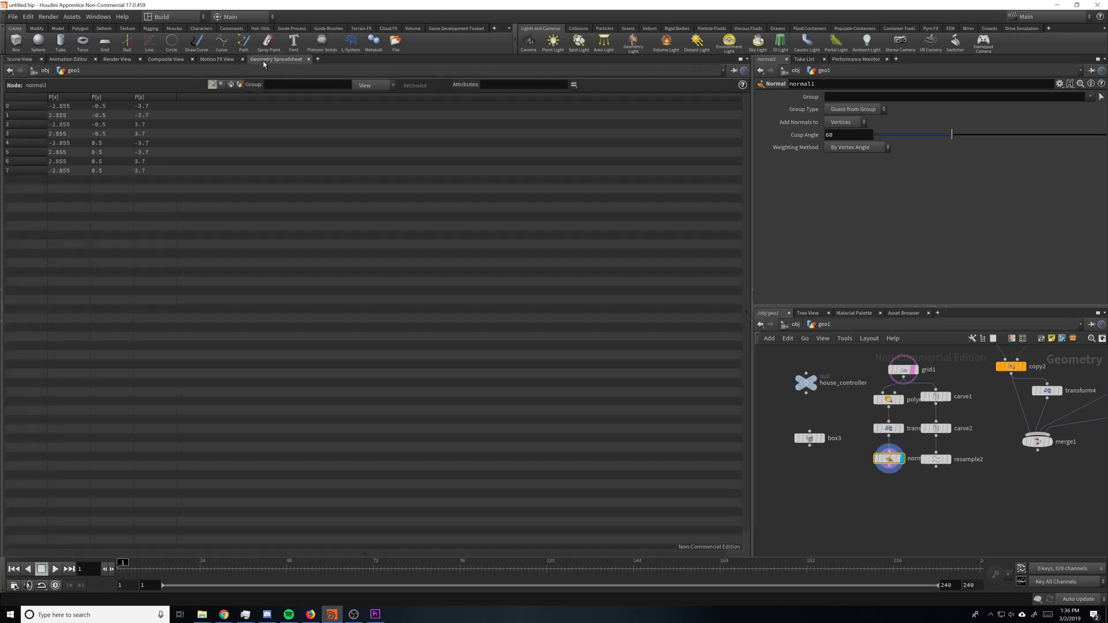
left_click(230, 84)
left_click(830, 122)
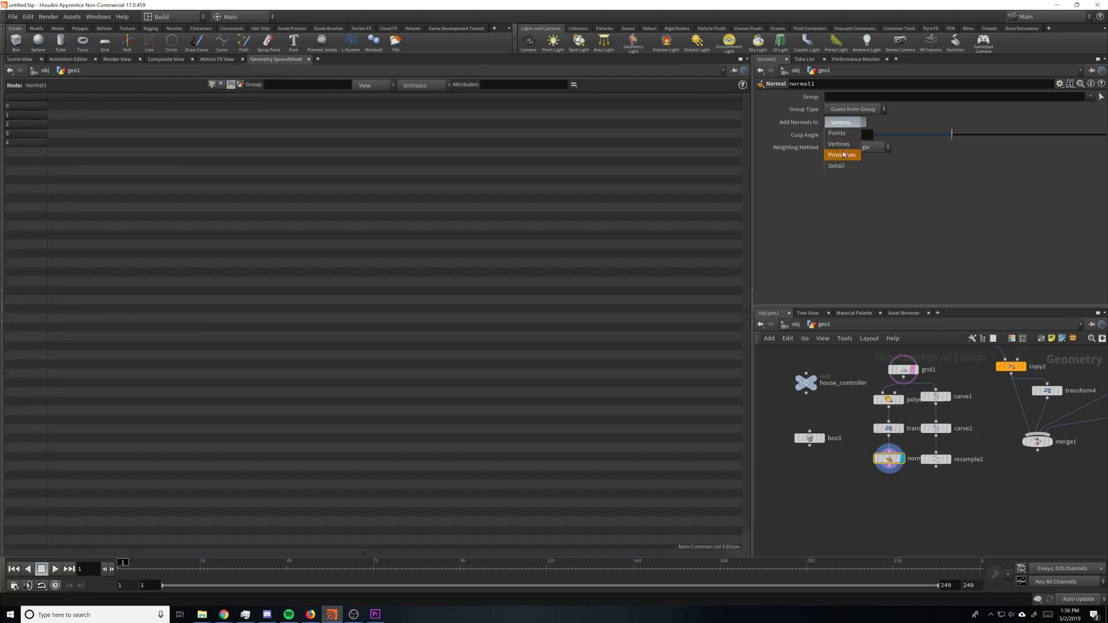
left_click(842, 158)
left_click(19, 59)
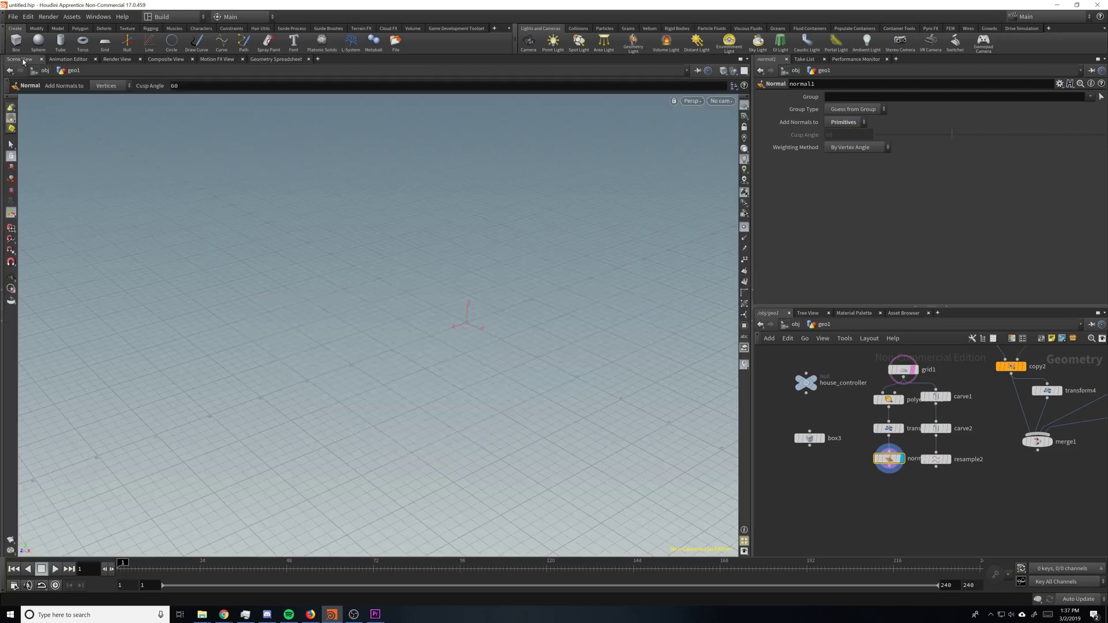
- Add an Attribute Transfer node fed by resample2 as destination and normal1 as source, and display it
middle_click_drag(913, 512, 906, 487)
key("Tab")
type("attribut tra")
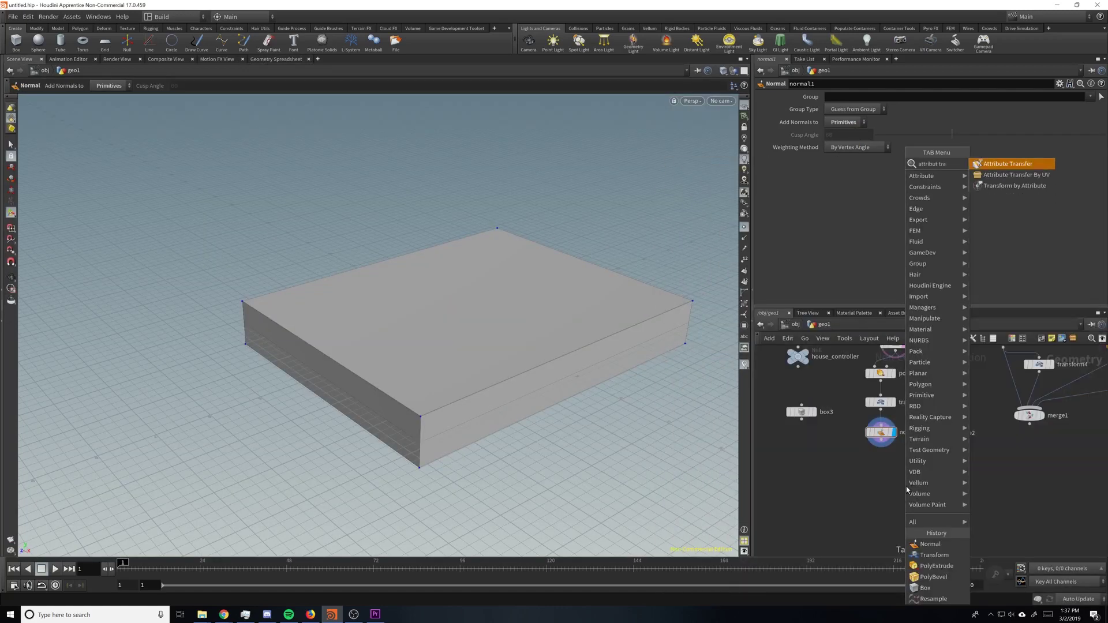
key("Return")
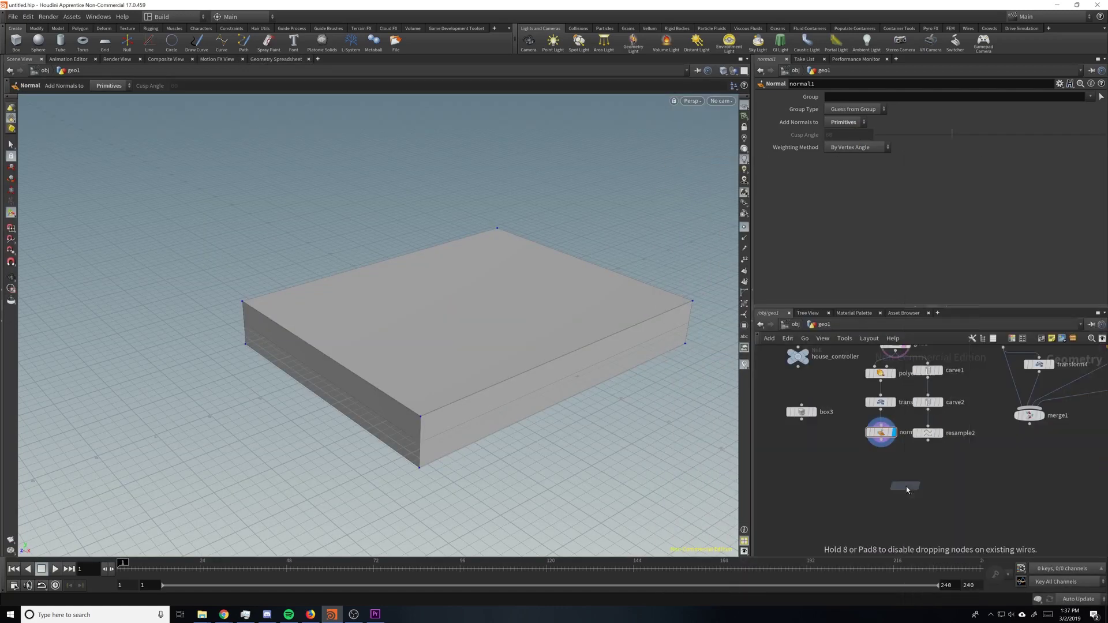
left_click(882, 469)
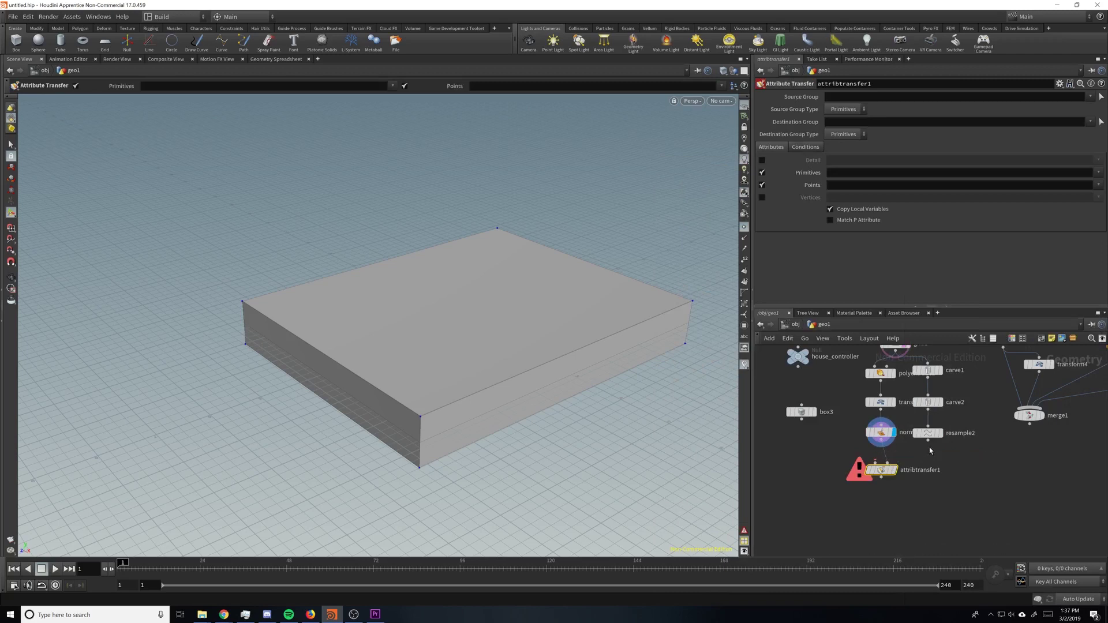
left_click(892, 469)
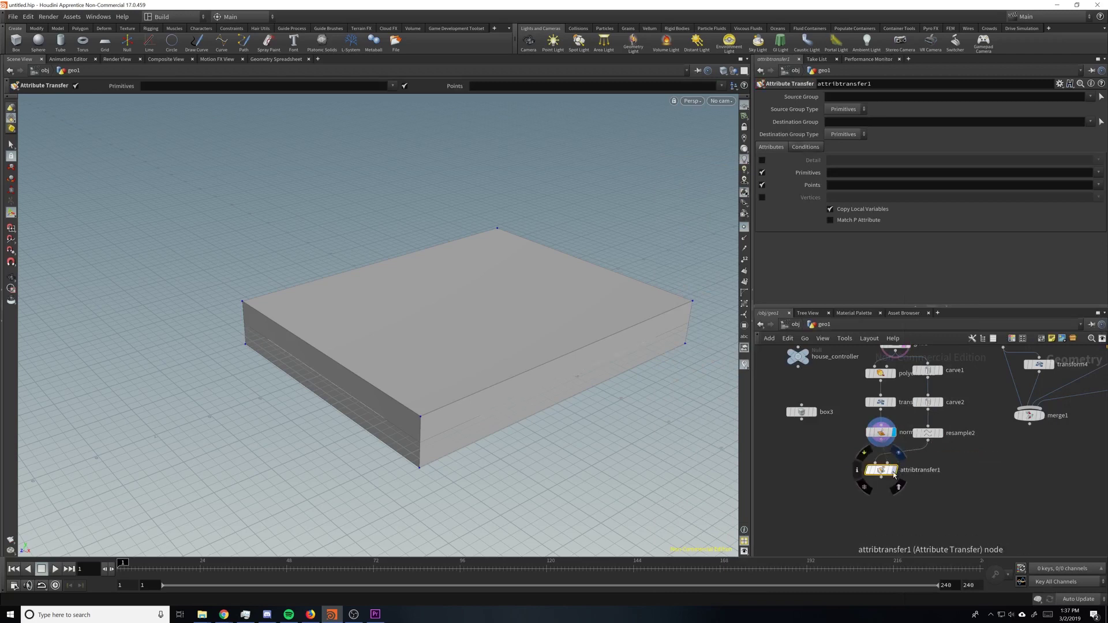
left_click(894, 470)
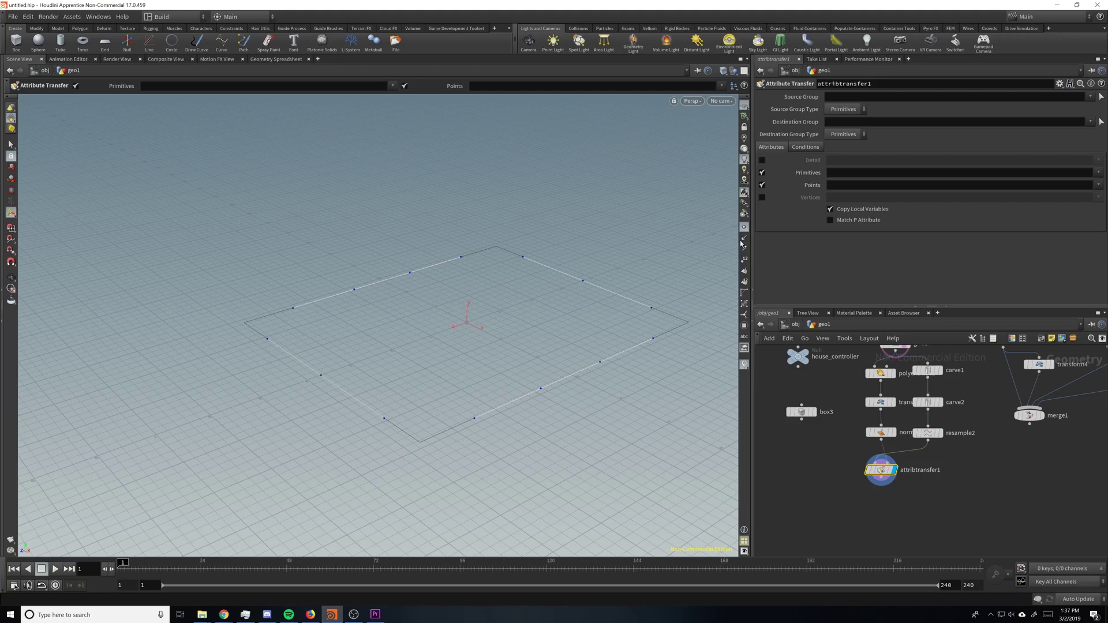
- Append an Attribute Promote node to attribtransfer1 and display it
middle_click_drag(565, 362, 531, 317, "alt")
right_click_drag(531, 317, 586, 312, "alt")
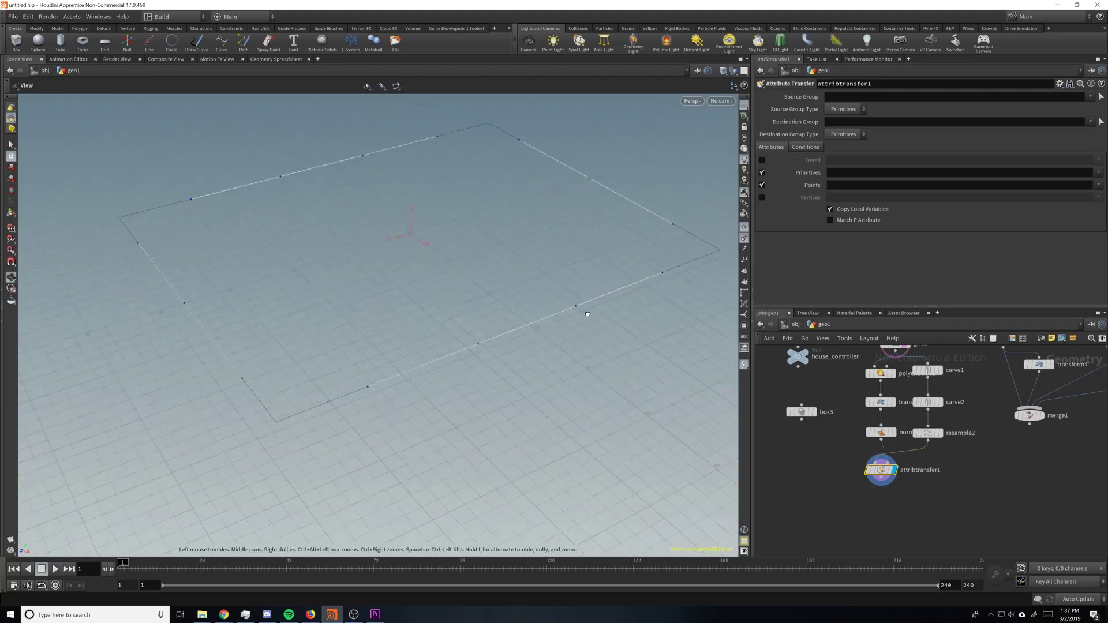
left_click_drag(586, 311, 557, 308, "alt")
key("Tab")
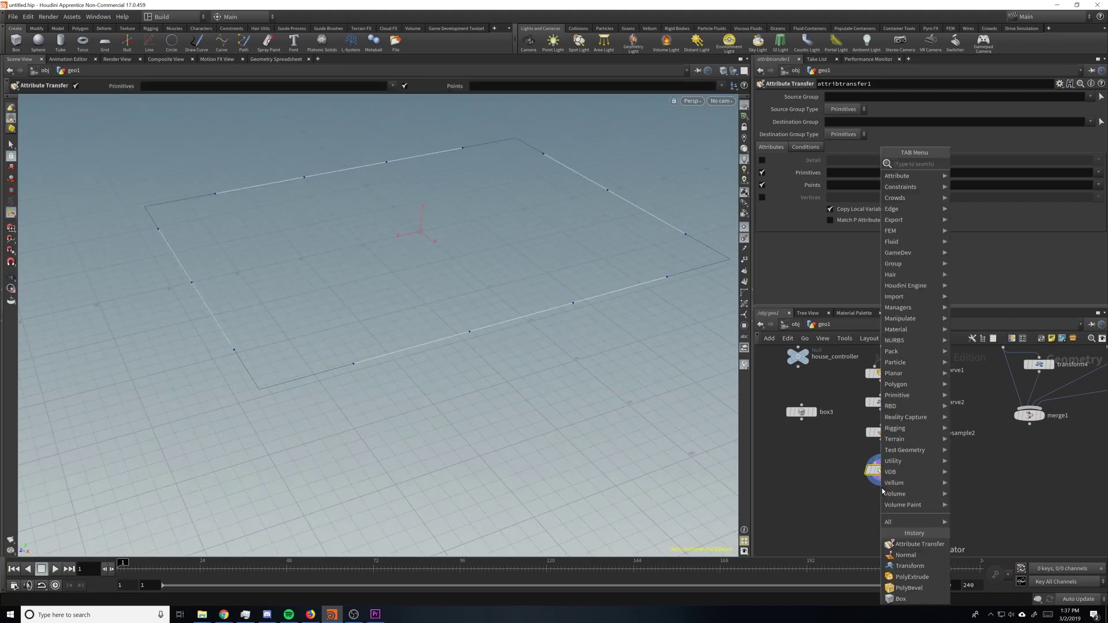
key("Escape")
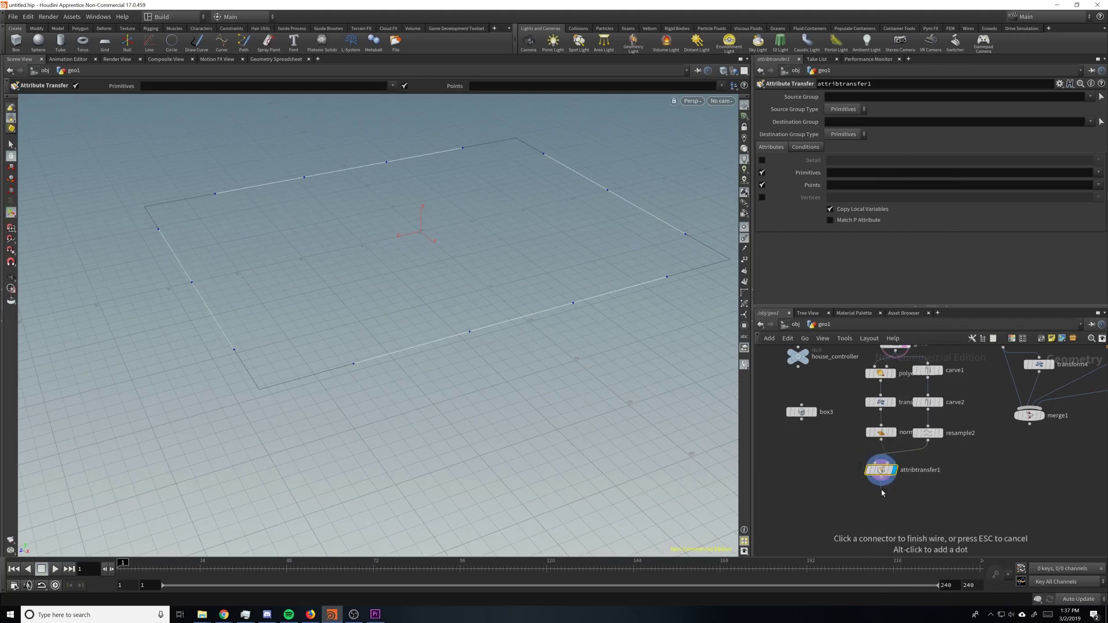
key("Tab")
type("attribute pr")
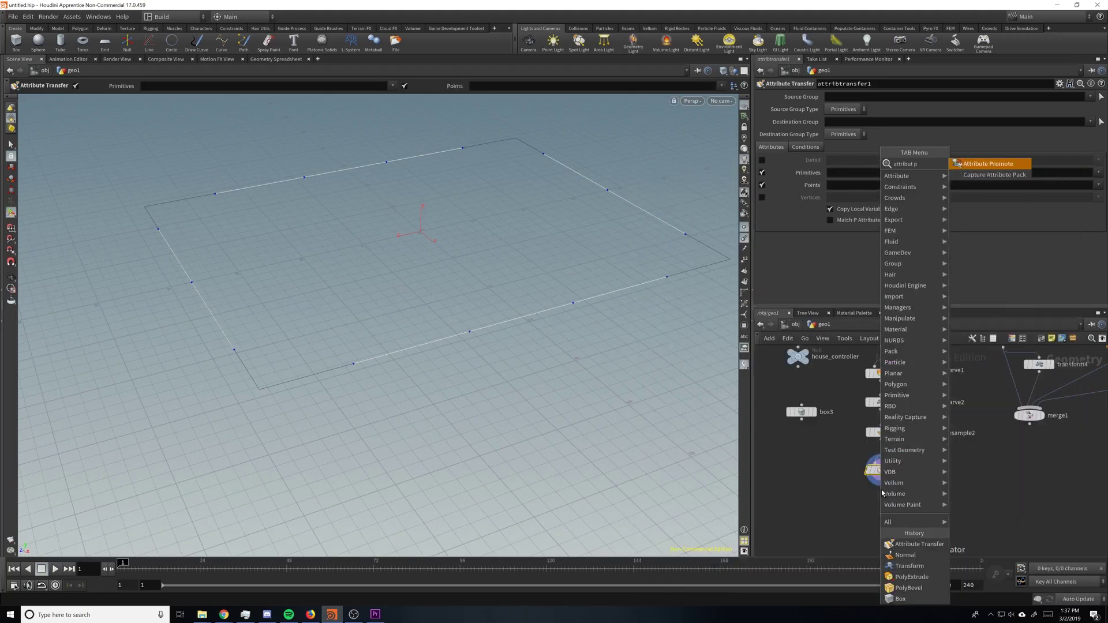
key("Return")
key("Return")
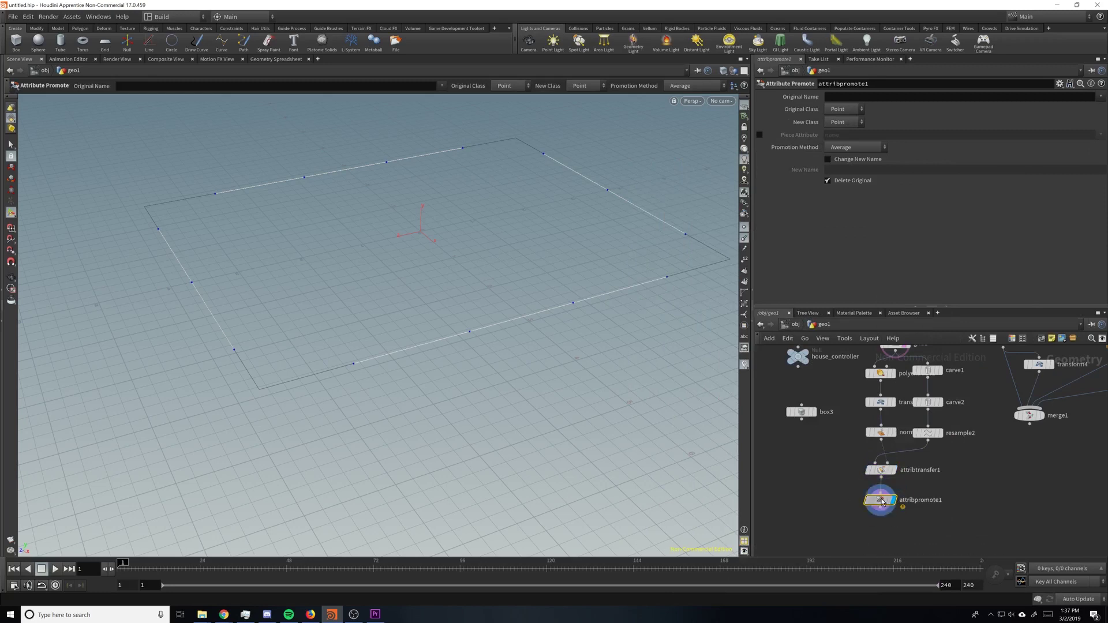
- Set attribpromote1 to promote the N attribute from Primitive to Point class and inspect the normals along the footprint edges
left_click(842, 110)
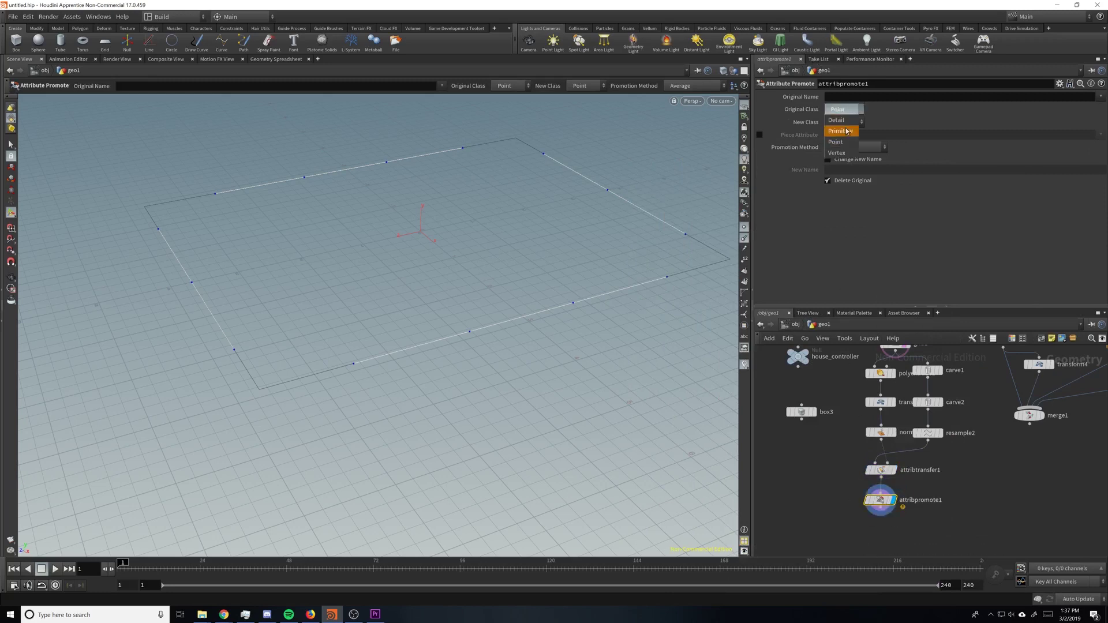
left_click(847, 124)
left_click(838, 96)
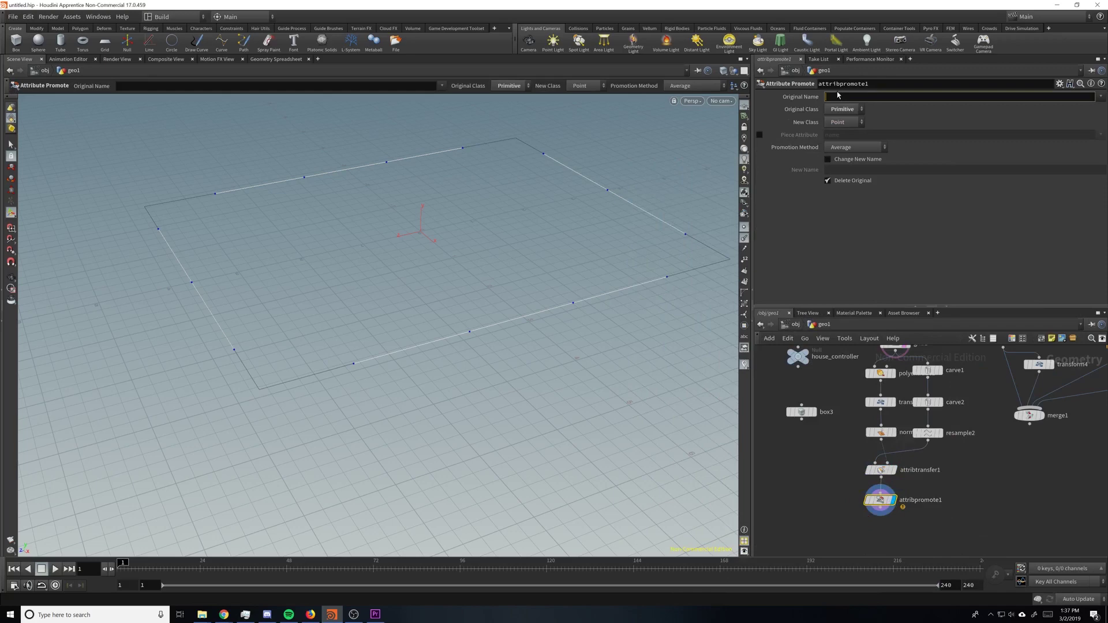
key("Return")
key("Escape")
left_click_drag(438, 240, 555, 281)
key("Return")
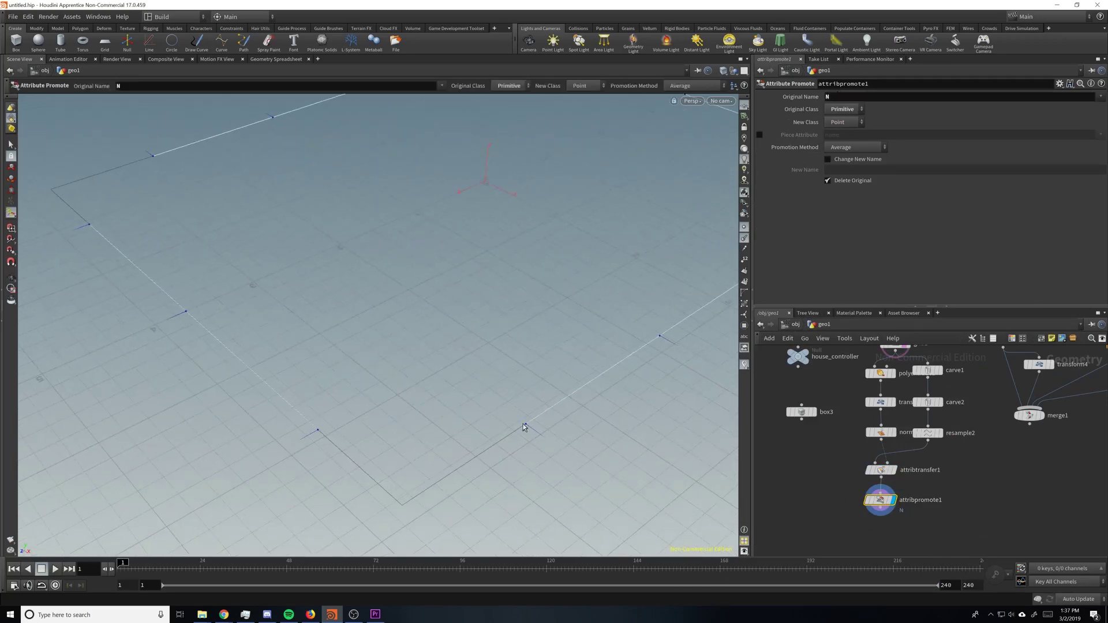
key("Escape")
left_click_drag(287, 225, 314, 287)
middle_click_drag(506, 341, 522, 309, "alt")
- Reposition attribtransfer1 and attribpromote1 centrally beneath the carve and polyextrude branches
middle_click_drag(924, 508, 931, 535)
left_click_drag(982, 496, 927, 390)
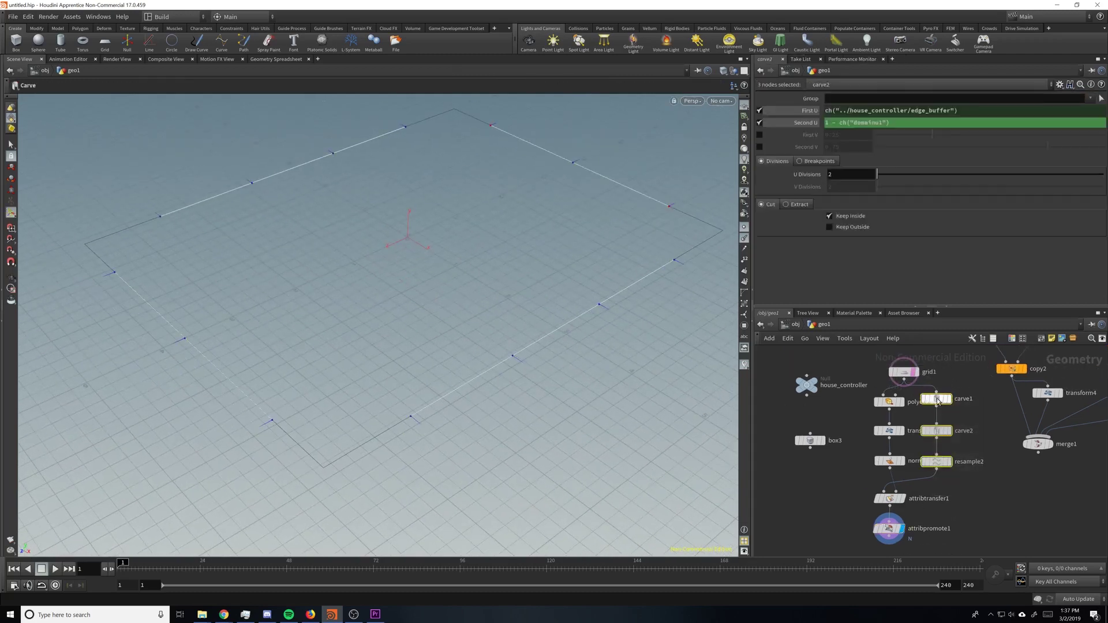
left_click(1002, 508)
left_click_drag(930, 554, 910, 509)
left_click(980, 494)
- Swap the carve and polyextrude branches under grid1 so their wires no longer cross, and move box3 clear of them
left_click_drag(979, 494, 921, 393)
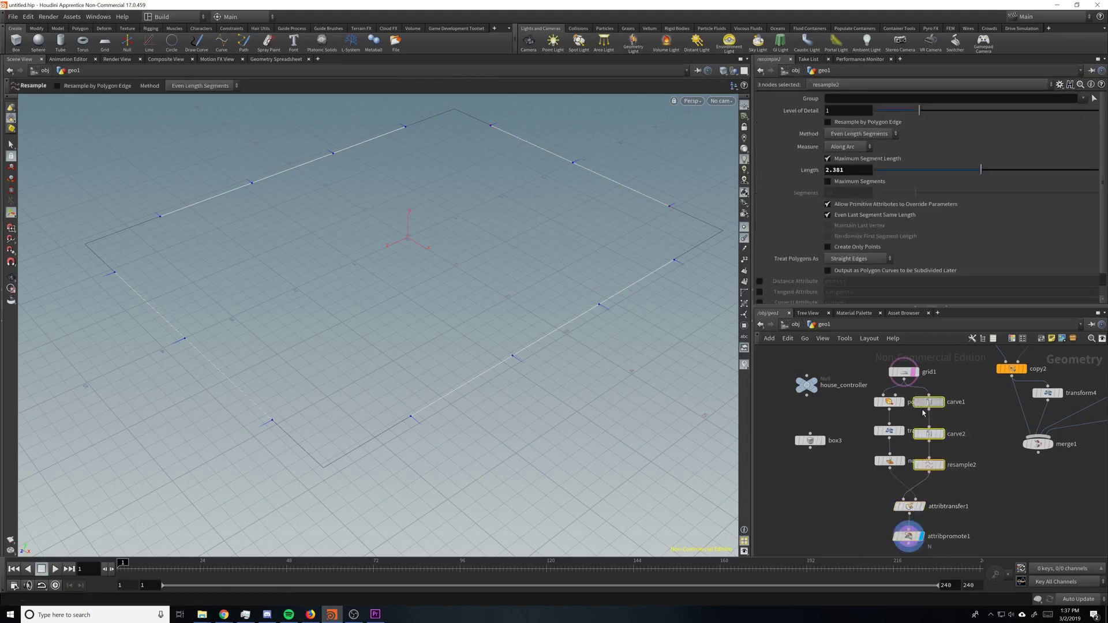
key("l")
left_click_drag(937, 473, 876, 394)
key("l")
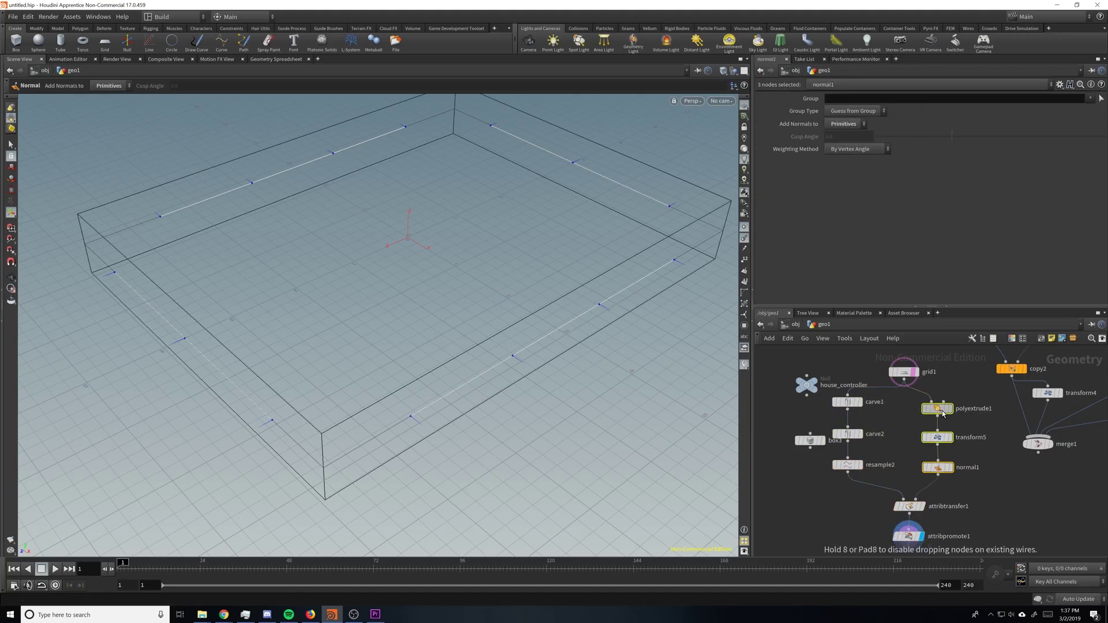
left_click_drag(826, 487, 874, 401)
key("l")
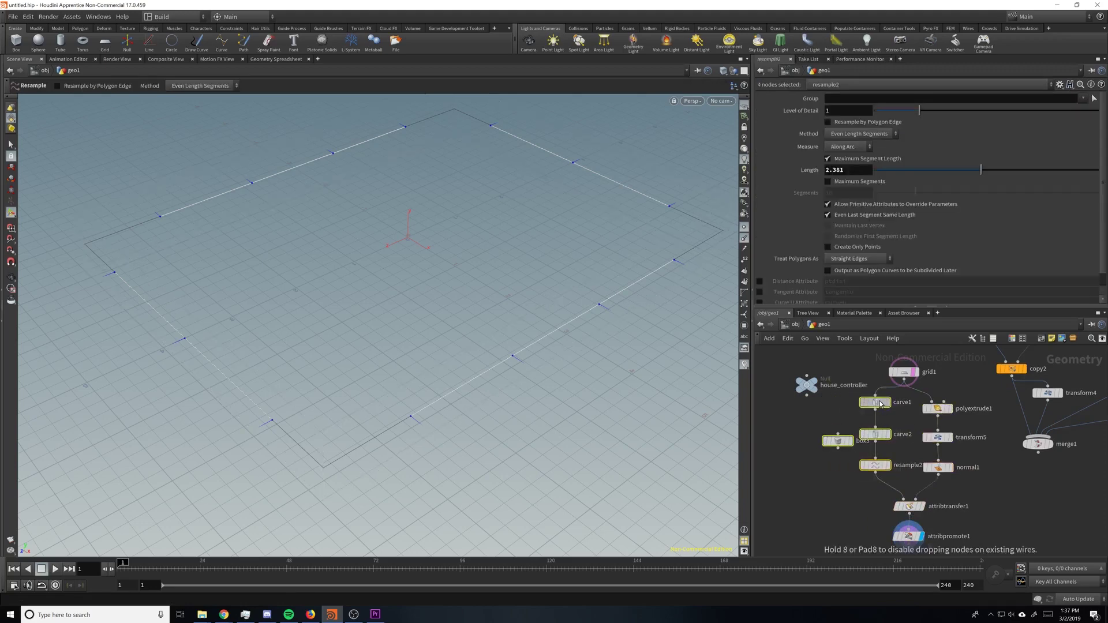
left_click(837, 442)
left_click_drag(838, 443, 819, 499)
left_click(865, 527)
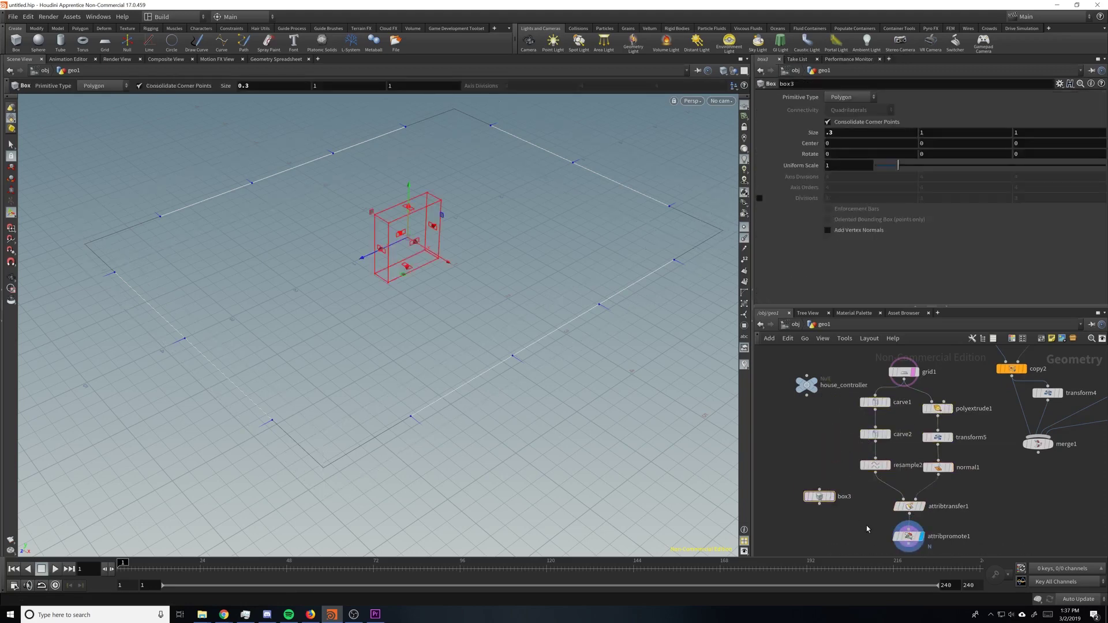
- Add a Copy Stamp node that copies box3 onto attribpromote1's points, and display it
middle_click_drag(866, 527, 857, 446)
key("Tab")
type("copys")
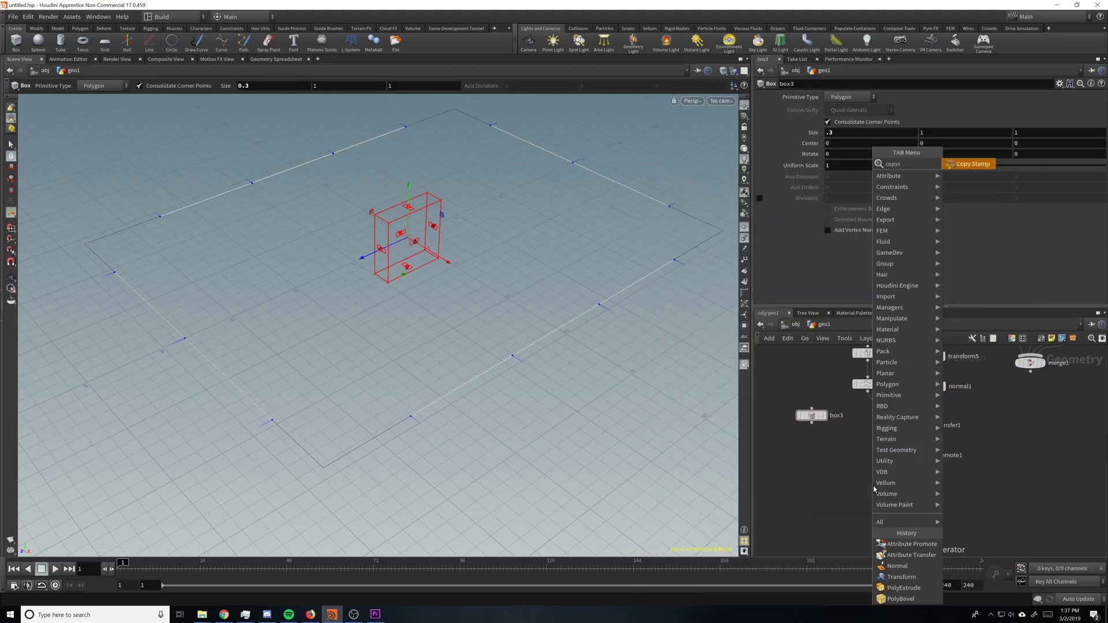
key("Return")
left_click(878, 478)
left_click(901, 463)
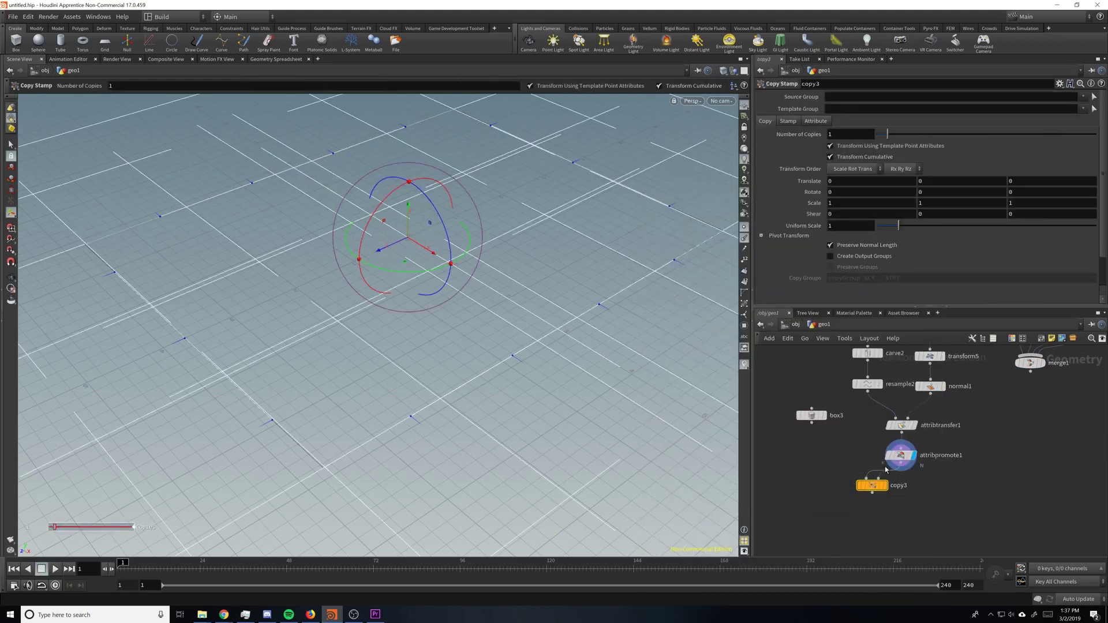
mouse_move(885, 470)
left_mouse_down()
mouse_move(892, 478)
mouse_move(900, 464)
left_mouse_up()
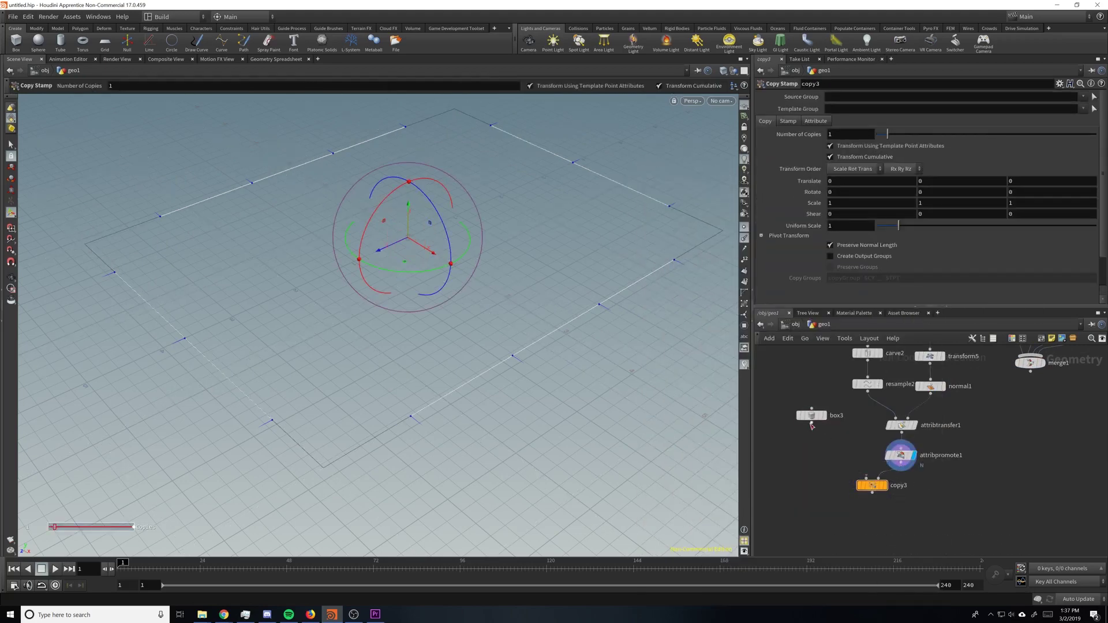
left_click_drag(812, 416, 841, 441)
left_click(885, 486)
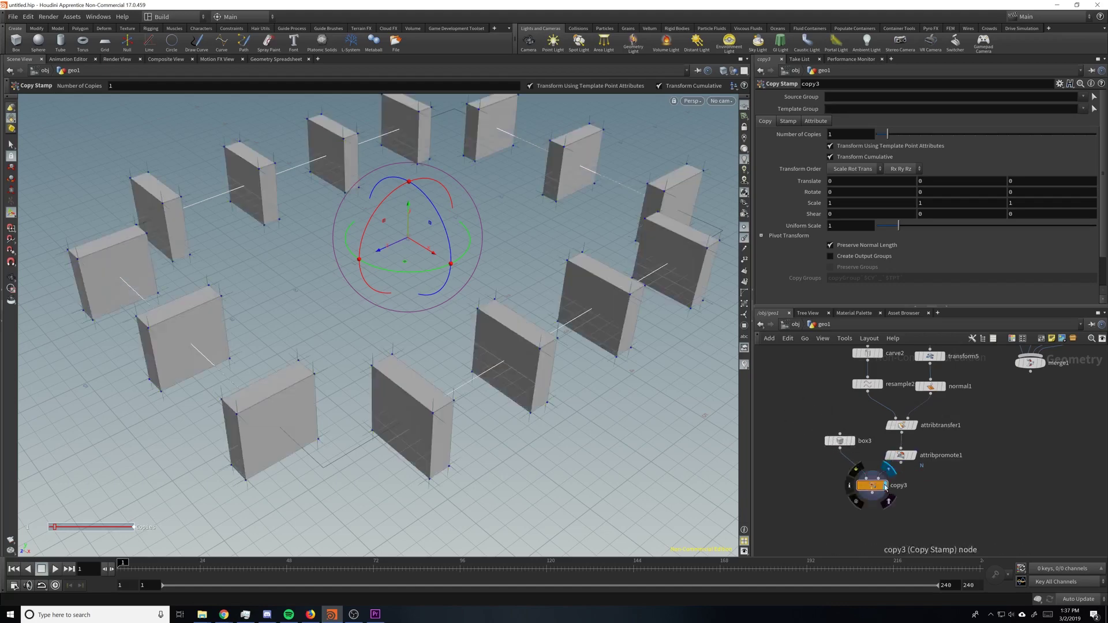
left_click_drag(492, 270, 564, 383)
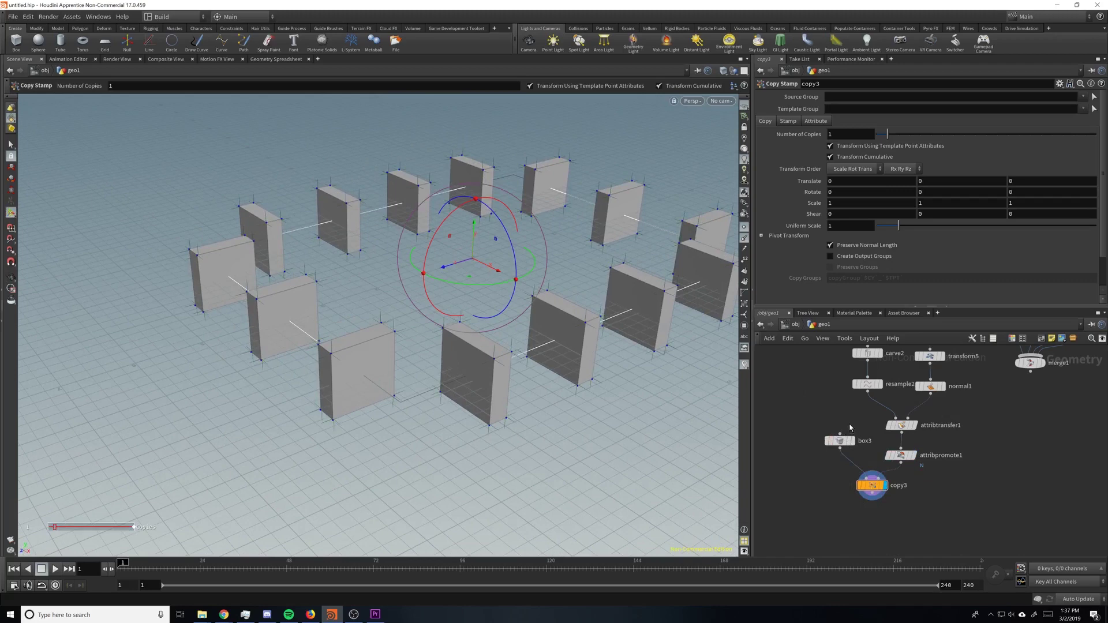
- Set box3's X size to 1 and its Z size to .3 so the copies lie flat along the walls
left_click(844, 438)
left_click(1038, 132)
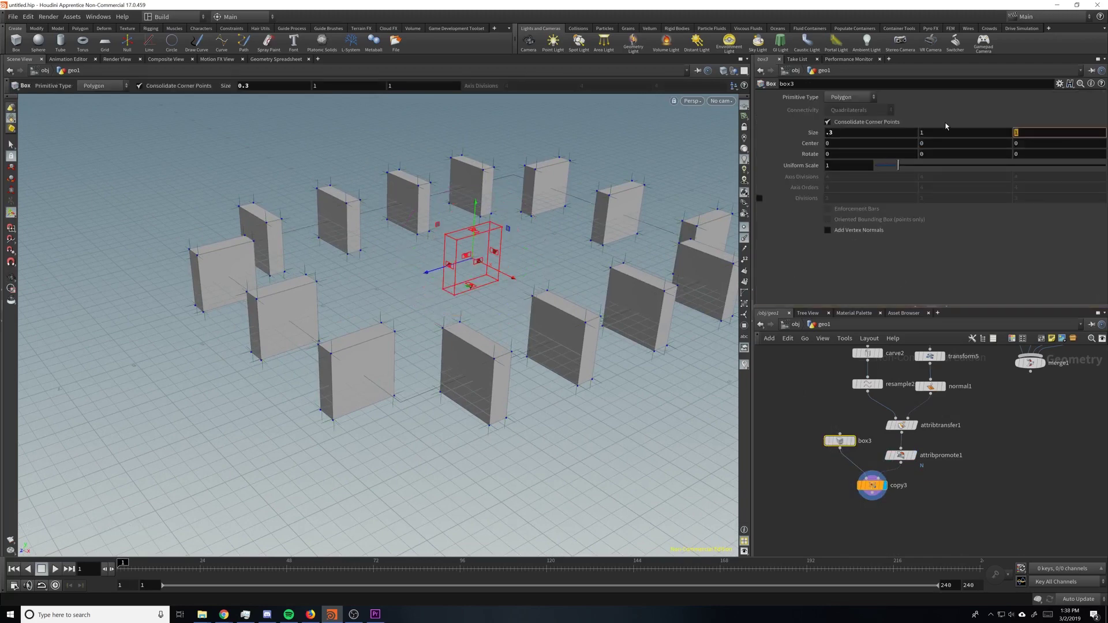
type(".3")
key("Return")
double_click(890, 133)
type("1")
key("Return")
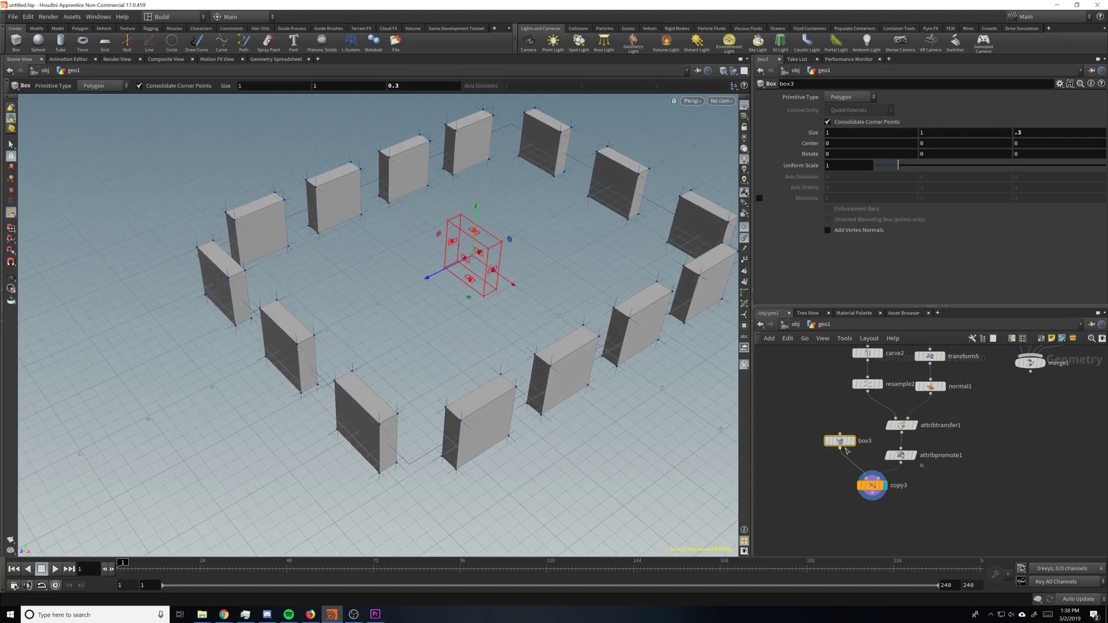
key("Tab")
type("t")
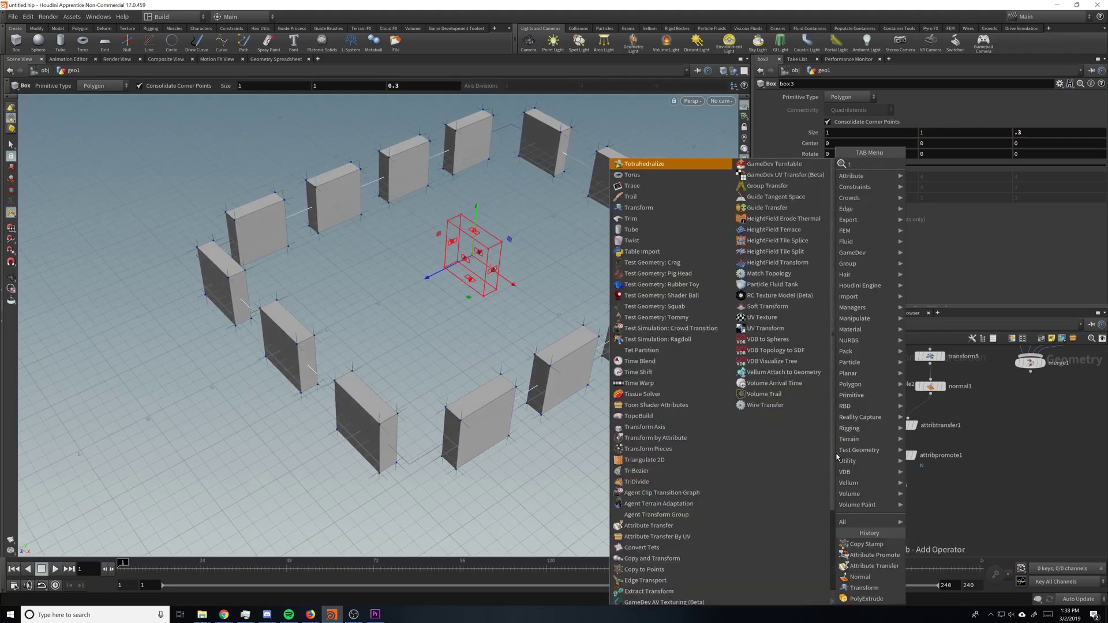
left_click(866, 543)
left_click(871, 485)
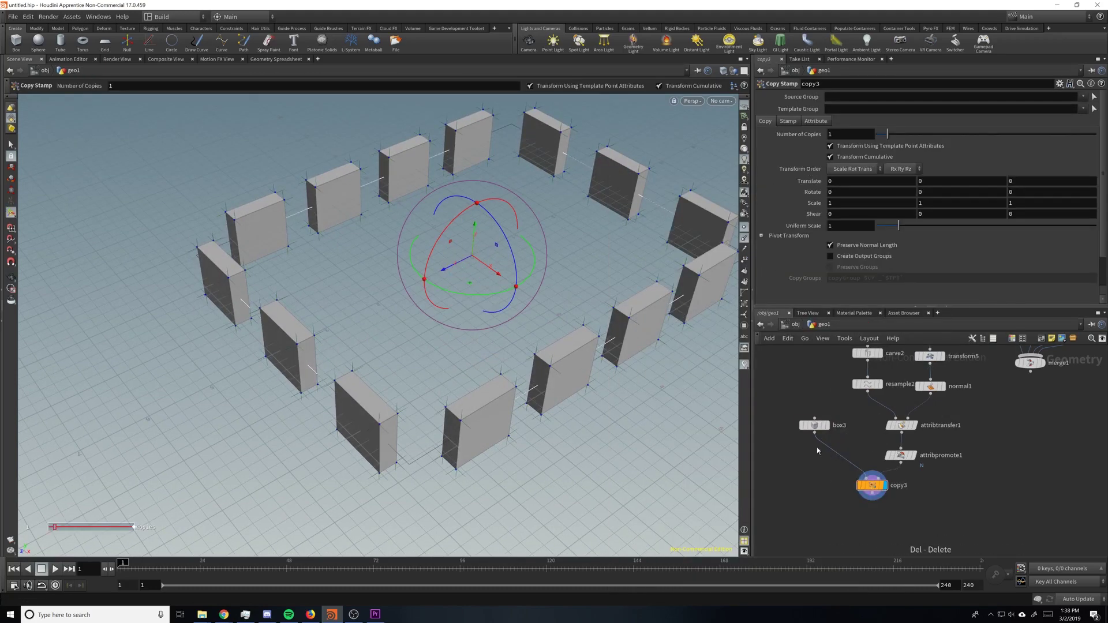
- Template merge1 to show the plank walls around the window boxes, and align copy3 under box3
mouse_move(589, 275)
left_mouse_down("alt")
mouse_move(534, 218)
mouse_move(568, 226)
mouse_move(646, 323)
mouse_move(497, 272)
mouse_move(583, 287)
left_mouse_up("alt")
key("Return")
mouse_move(801, 423)
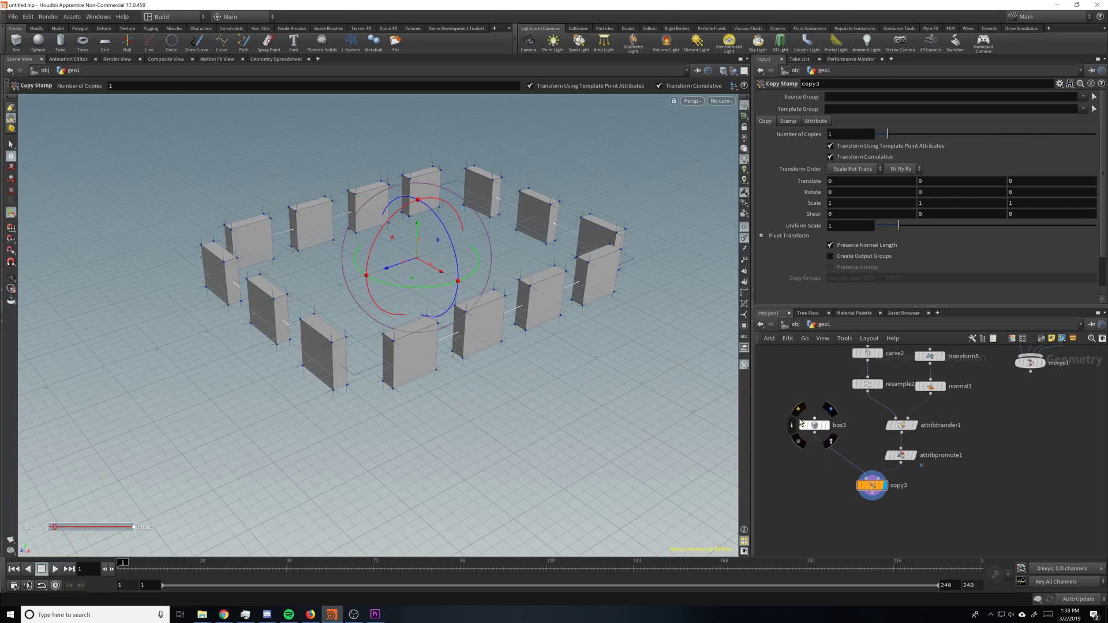
scroll(922, 464, "down", 2)
middle_click_drag(968, 447, 966, 474)
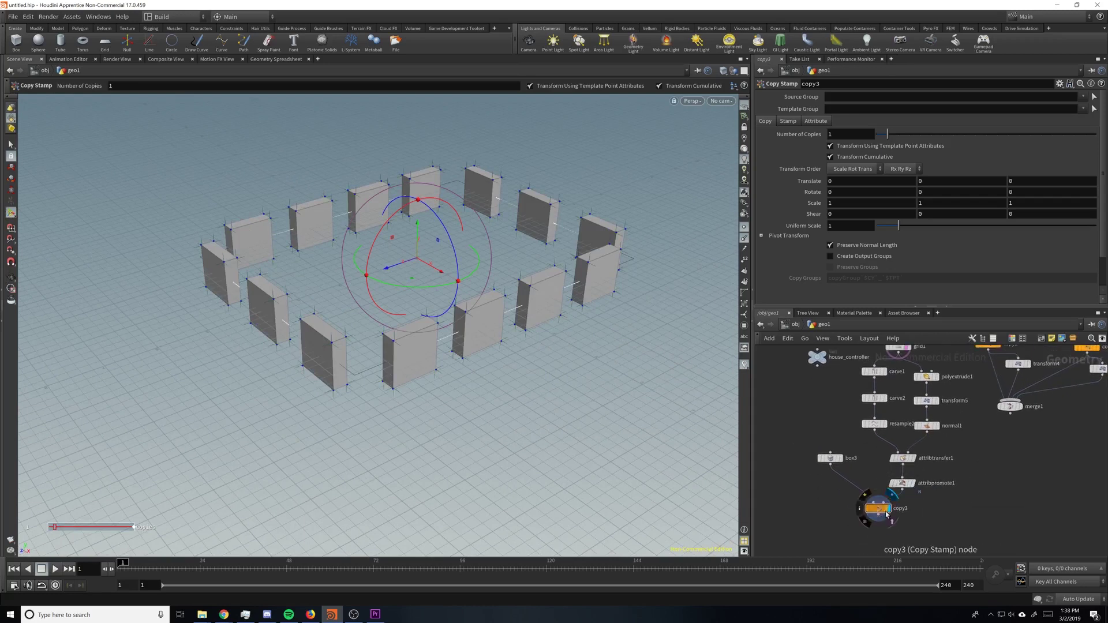
left_click(1021, 423)
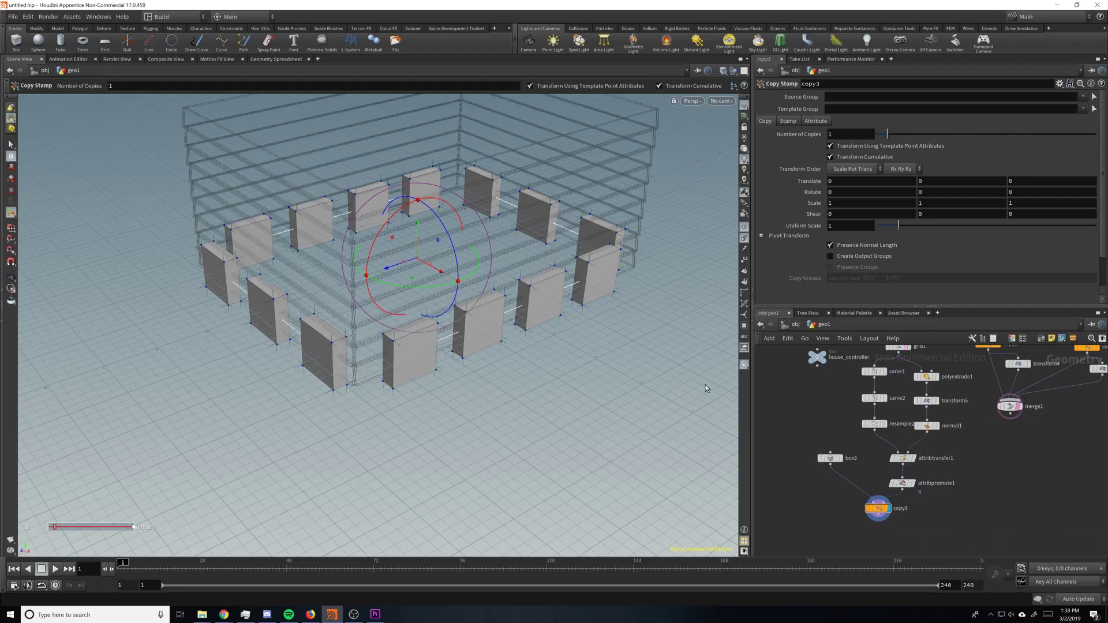
left_click_drag(620, 353, 535, 351, "alt")
right_click_drag(534, 352, 586, 366, "alt")
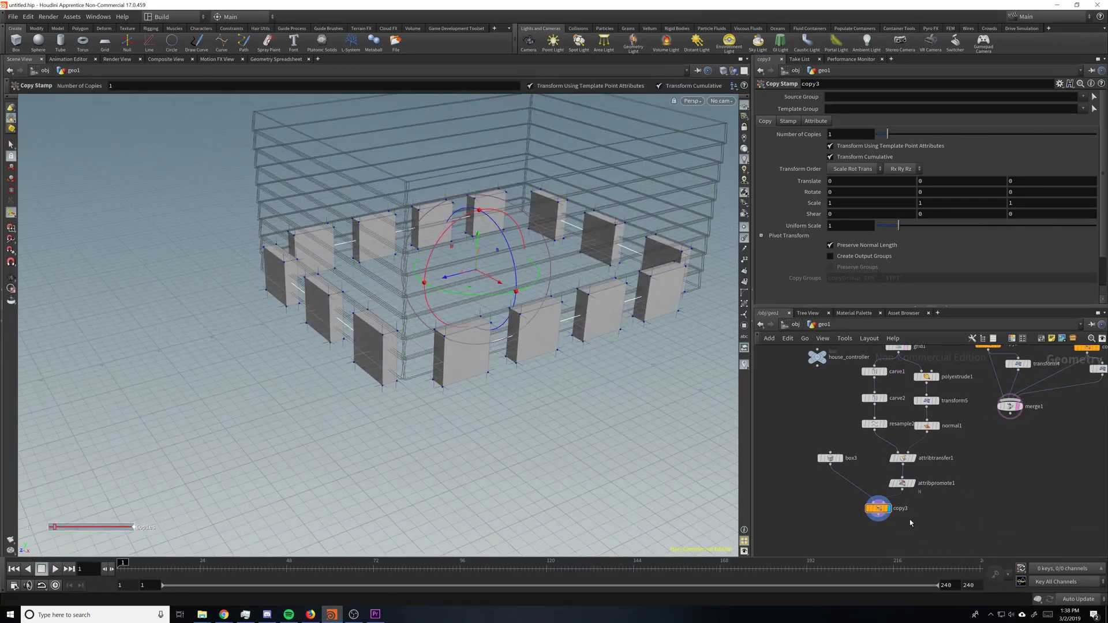
left_click_drag(872, 514, 829, 524)
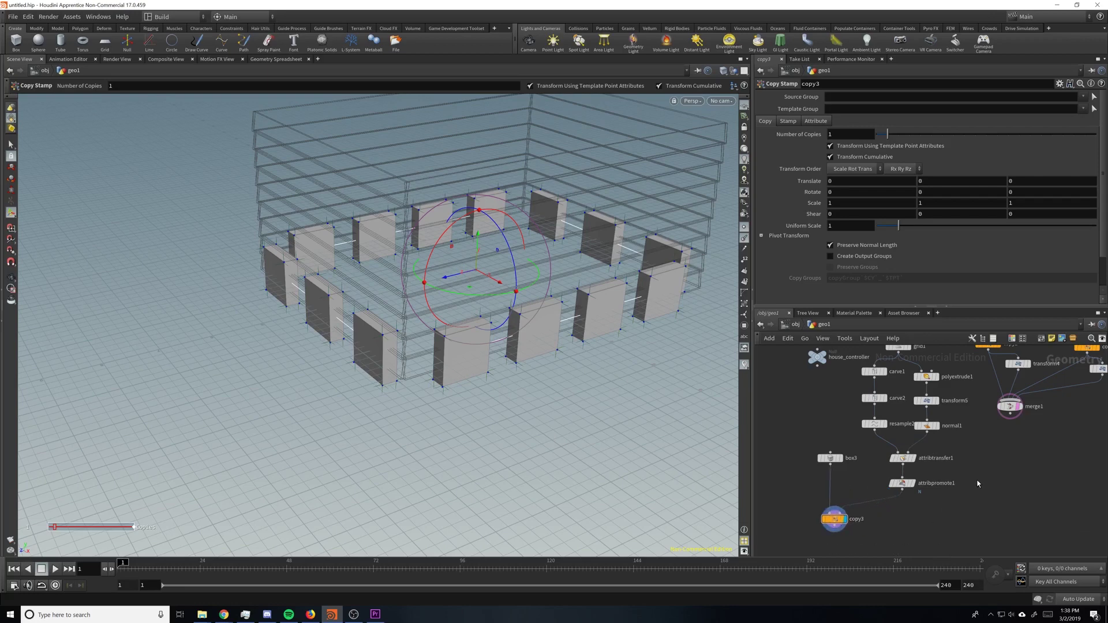
- Display line1 and examine its Length expression referencing the house_controller height
middle_click_drag(1006, 454, 959, 548)
middle_click_drag(953, 400, 948, 489)
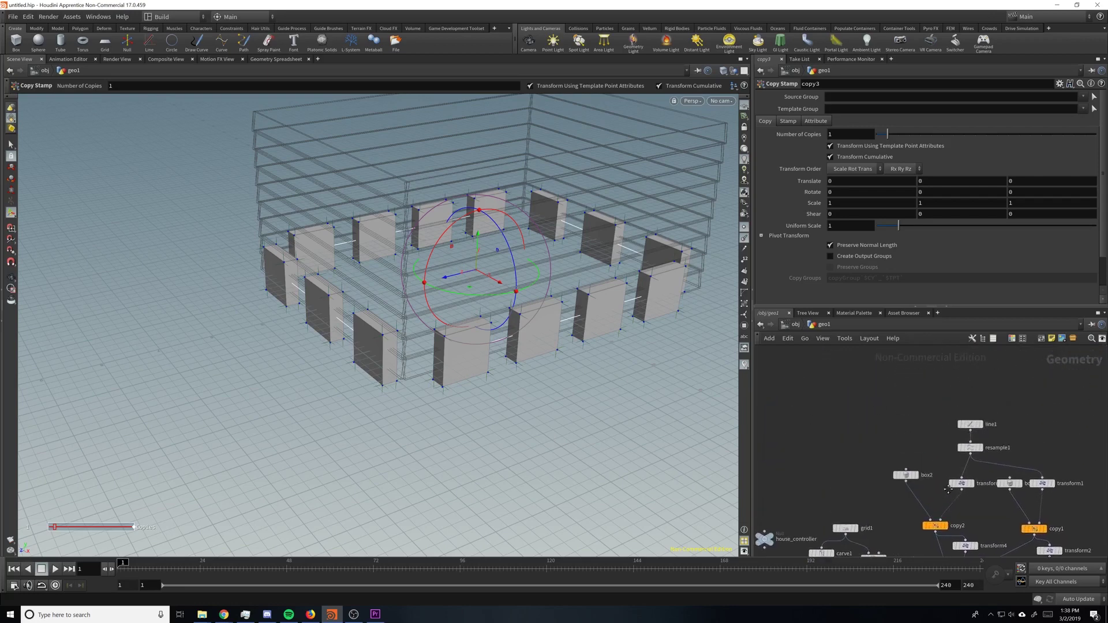
left_click(972, 424)
middle_click_drag(981, 428, 1012, 385)
left_click(1004, 405)
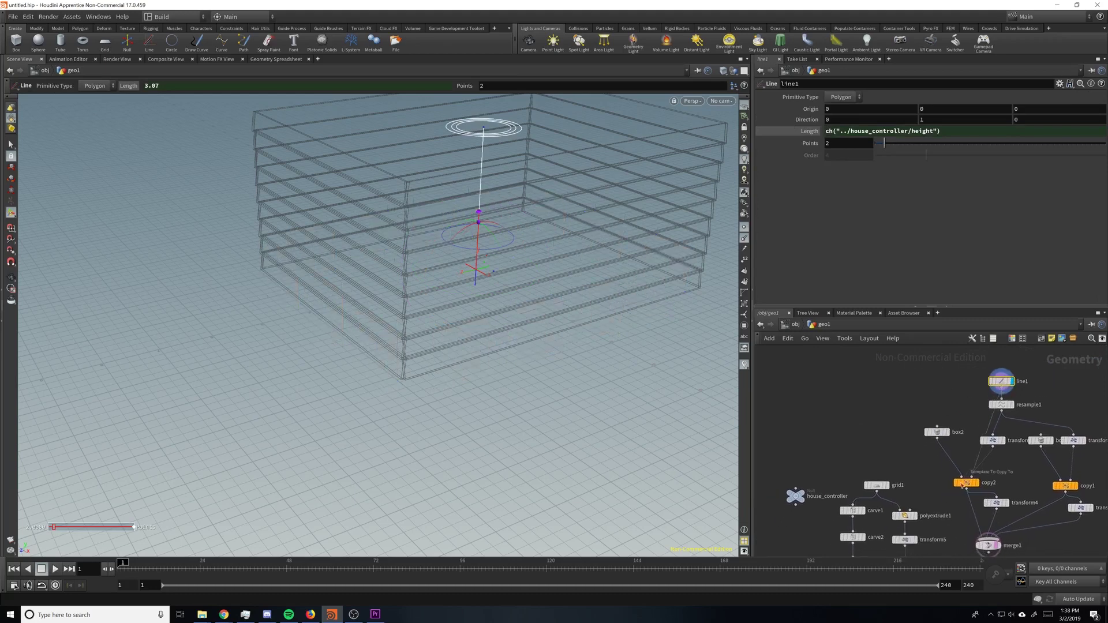
- Add a Carve node that takes line1's output beside attribtransfer1, and display it
middle_click_drag(961, 543, 938, 402)
left_click(920, 456)
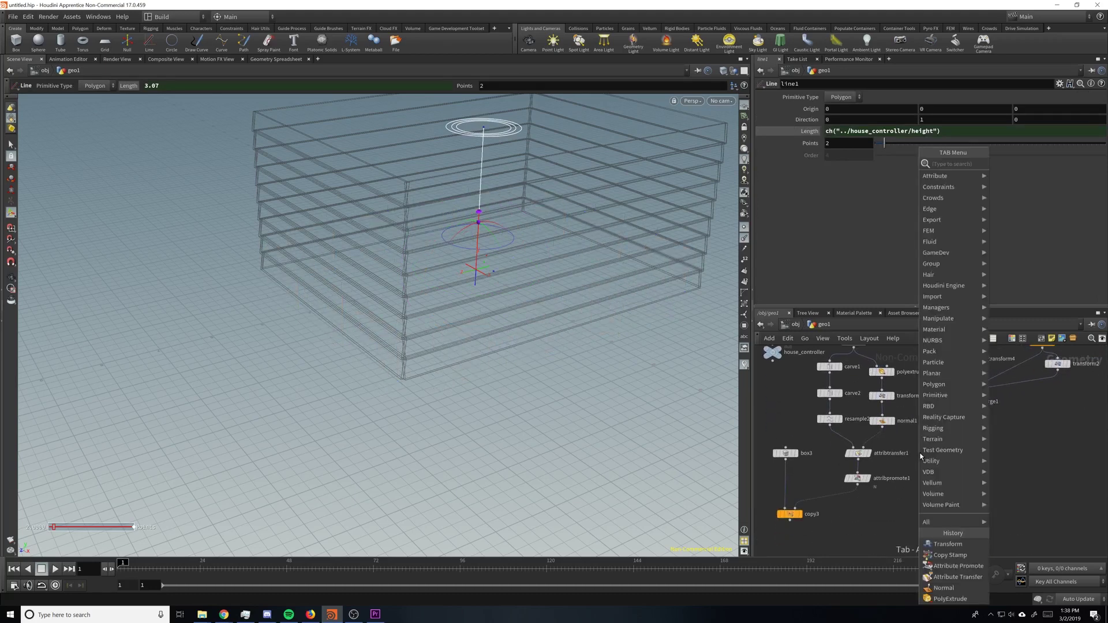
type("carve")
key("Return")
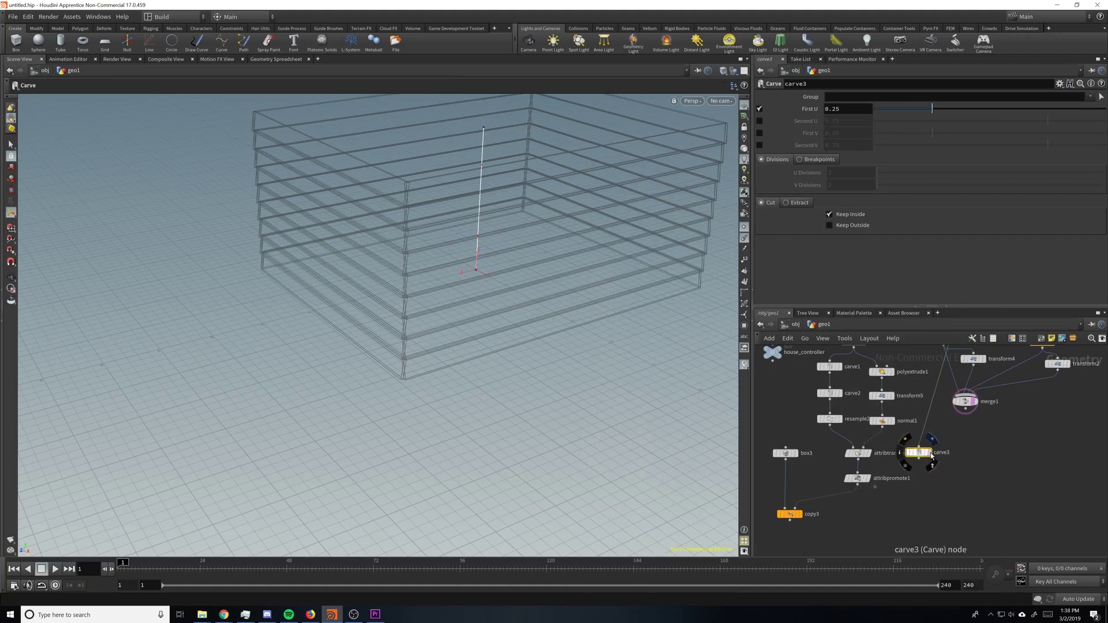
left_click(929, 453)
- Set carve3's First U to 0, enable Second U at 1, and shift the node slightly away from attribtransfer1
mouse_move(450, 213)
left_mouse_down("alt")
mouse_move(470, 268)
mouse_move(453, 228)
left_mouse_up("alt")
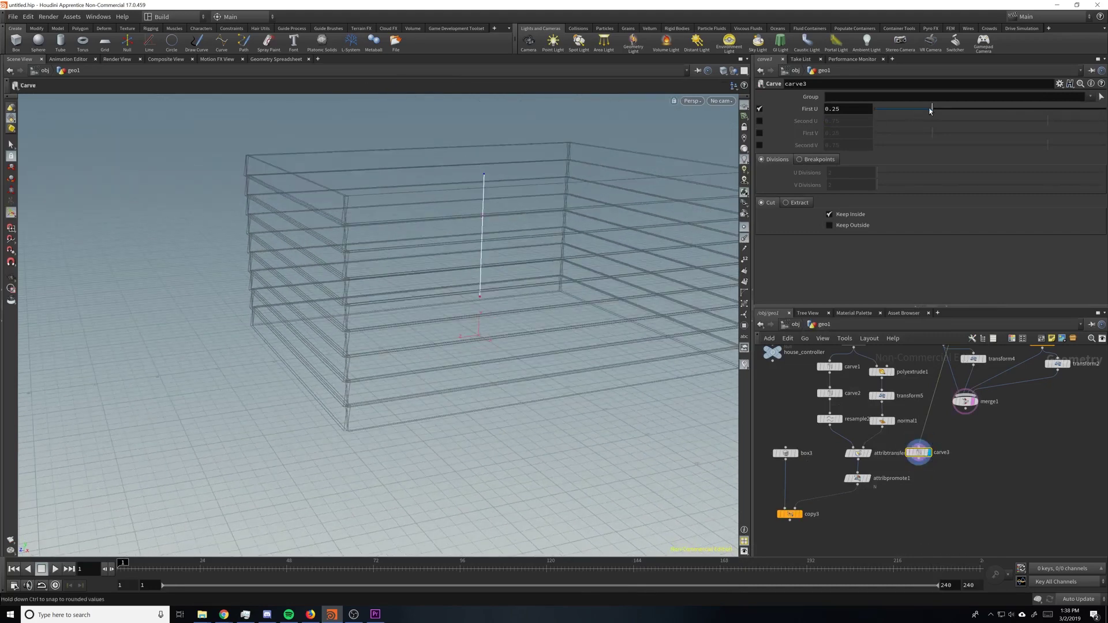
left_click_drag(933, 110, 824, 111)
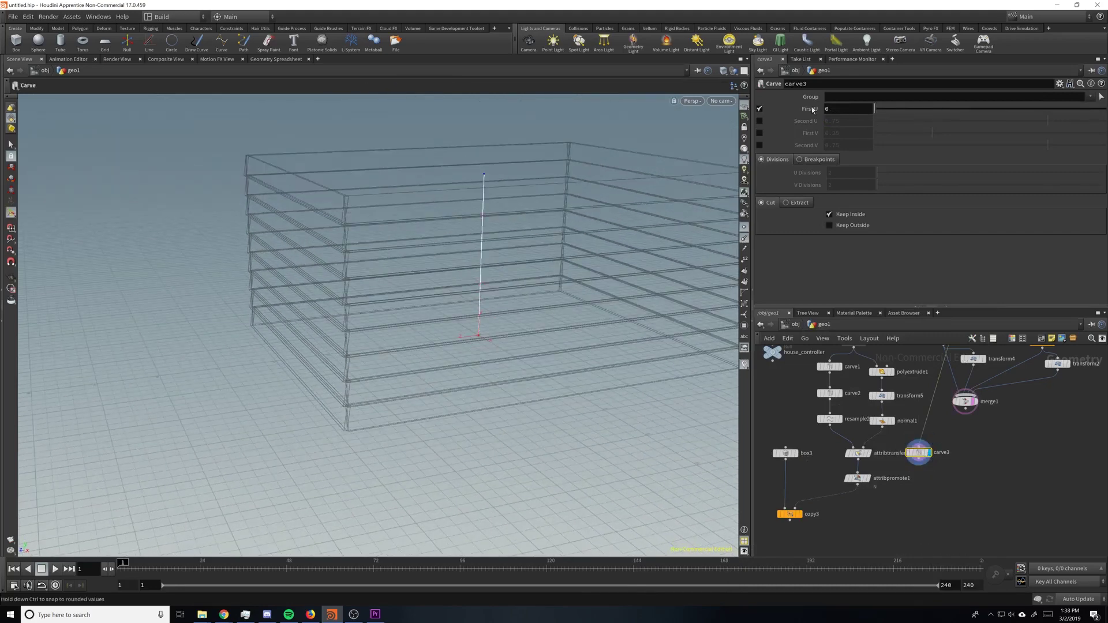
left_click(759, 121)
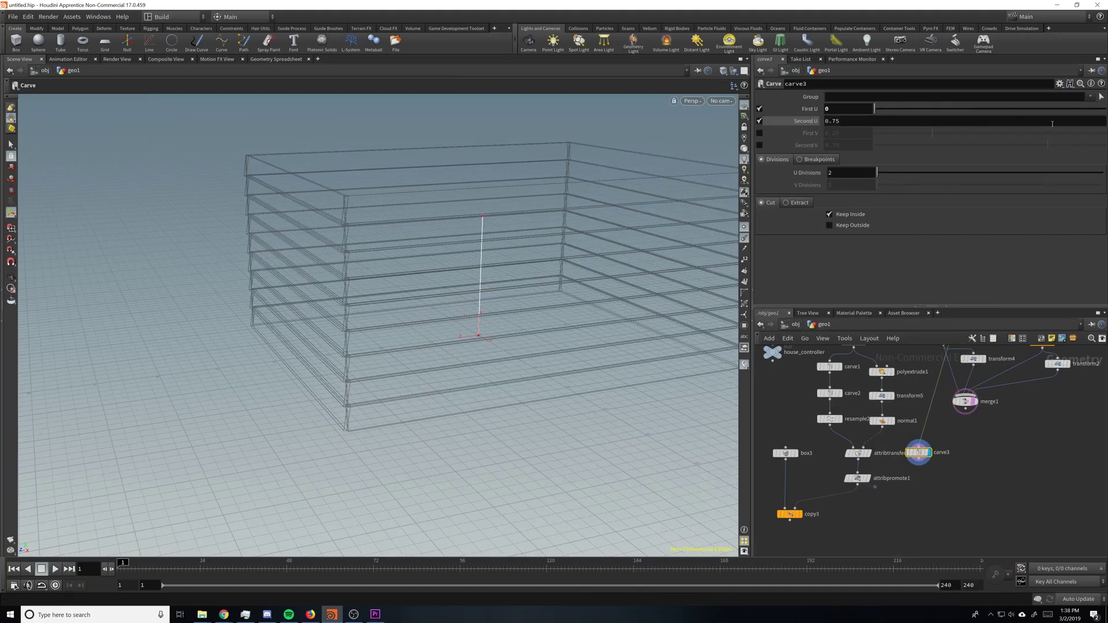
left_click_drag(1052, 122, 1105, 122)
left_click_drag(920, 454, 930, 454)
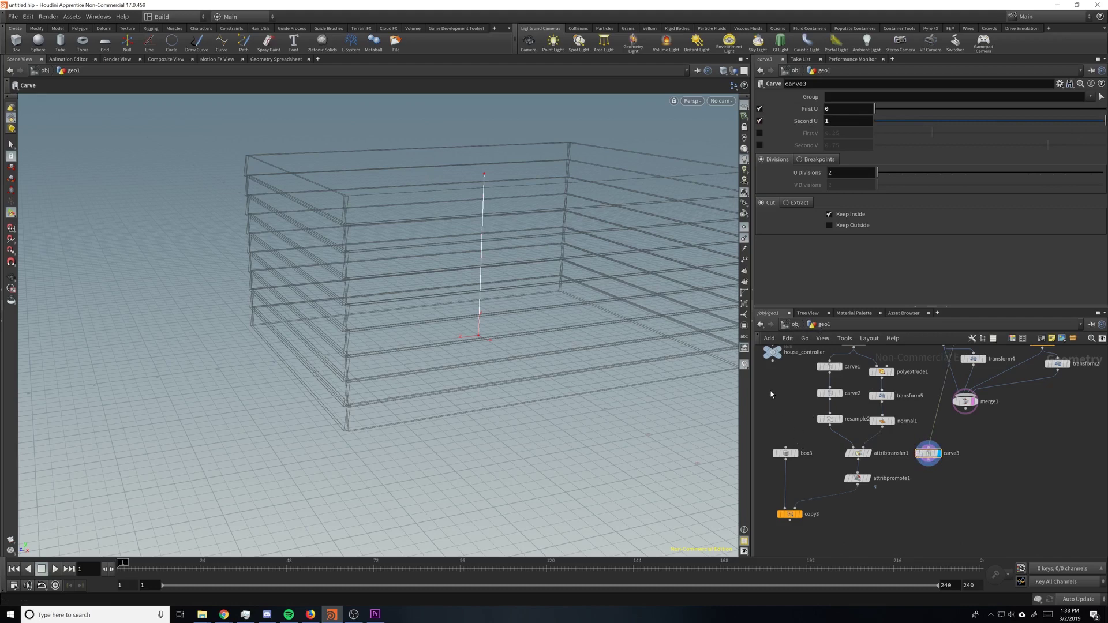
- Place house_controller below carve3 and add a folder named windows with the label Windows to its parameter interface
left_click_drag(772, 352, 981, 523)
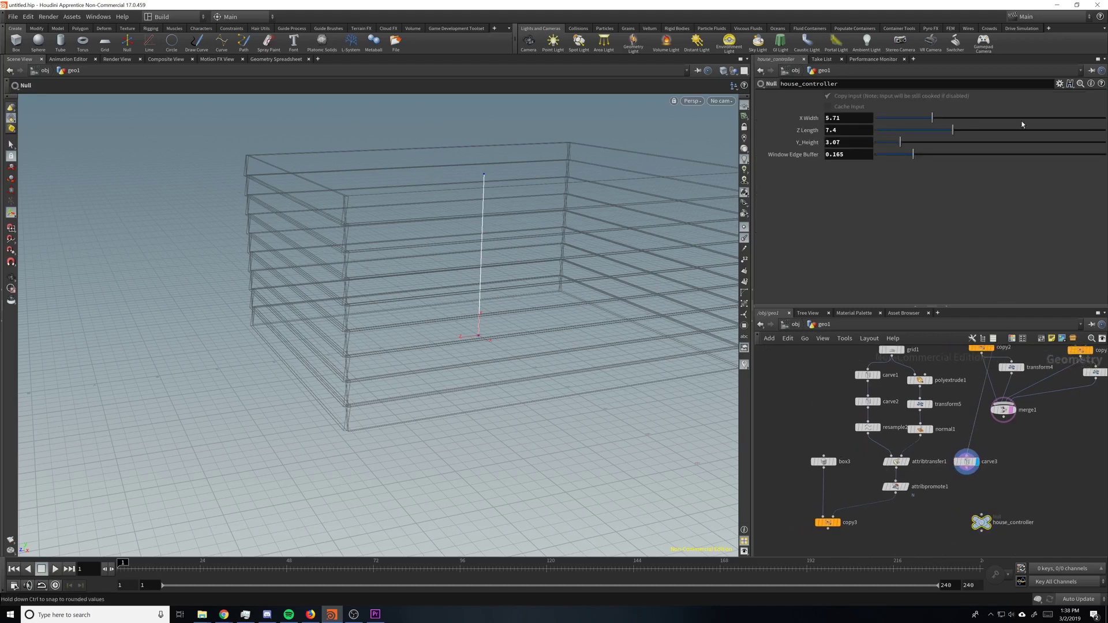
left_click(1059, 83)
left_click(1004, 94)
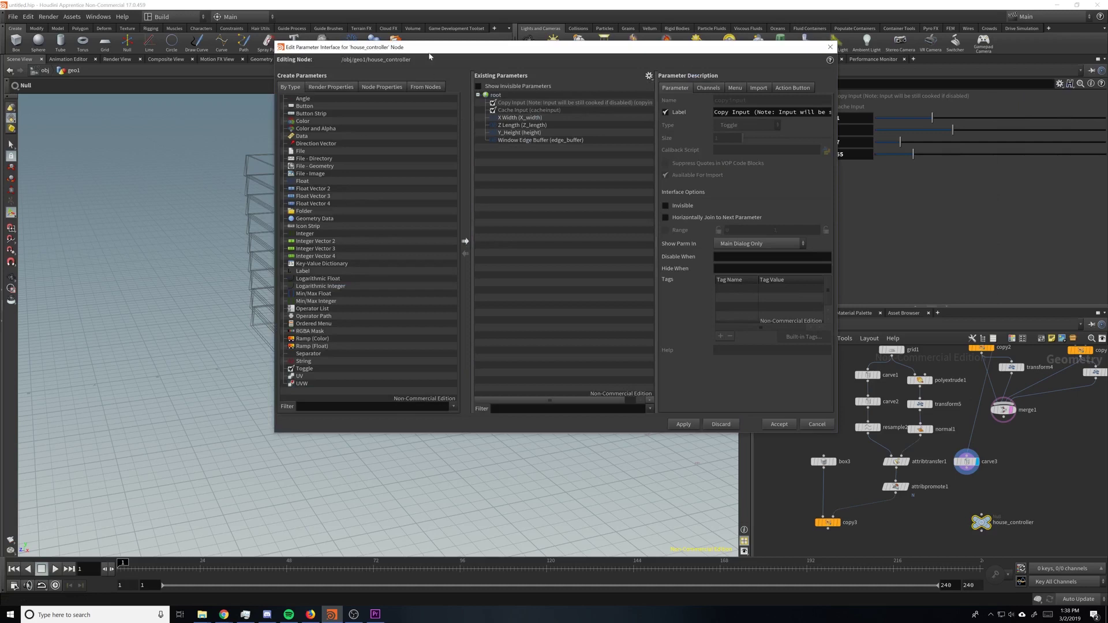
left_click_drag(433, 50, 241, 50)
left_click_drag(119, 211, 454, 113)
double_click(550, 102)
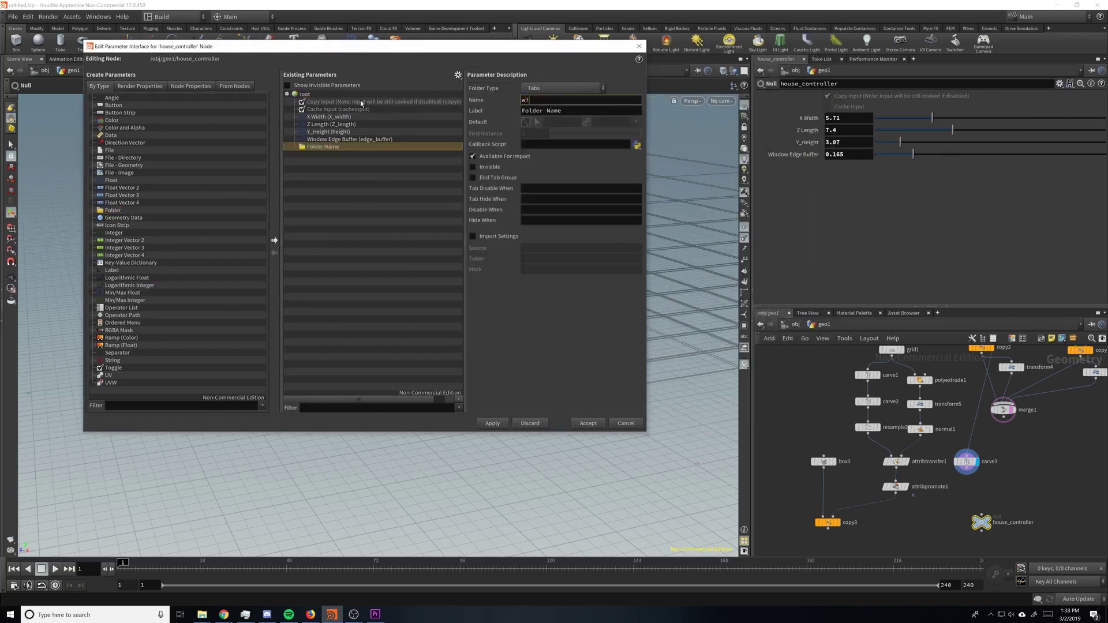
type("windows")
key("Tab")
type("W")
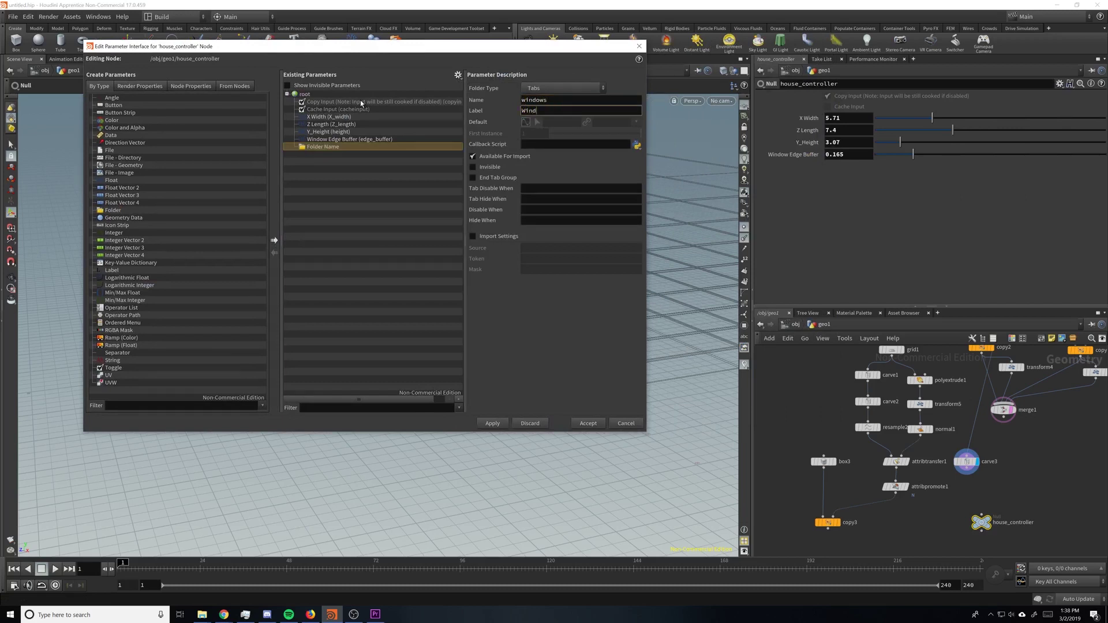
key("Return")
- Move Window Edge Buffer into the Windows folder and add two float parameters beneath it
left_click_drag(333, 141, 334, 147)
left_click(321, 140)
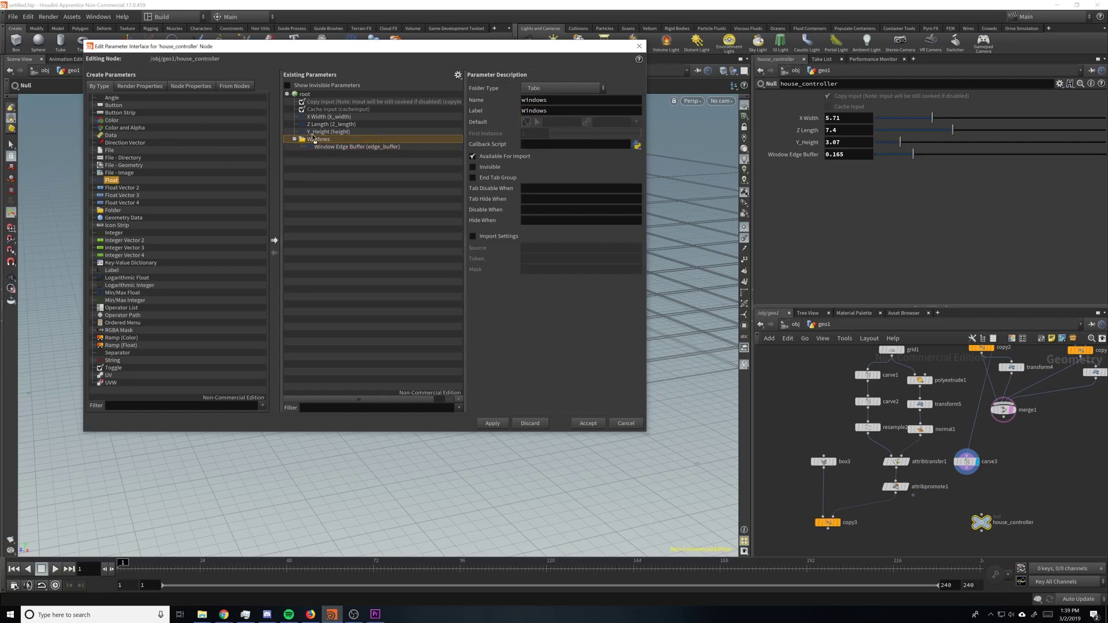
double_click(134, 180)
left_click_drag(240, 153, 324, 147)
left_click(329, 155)
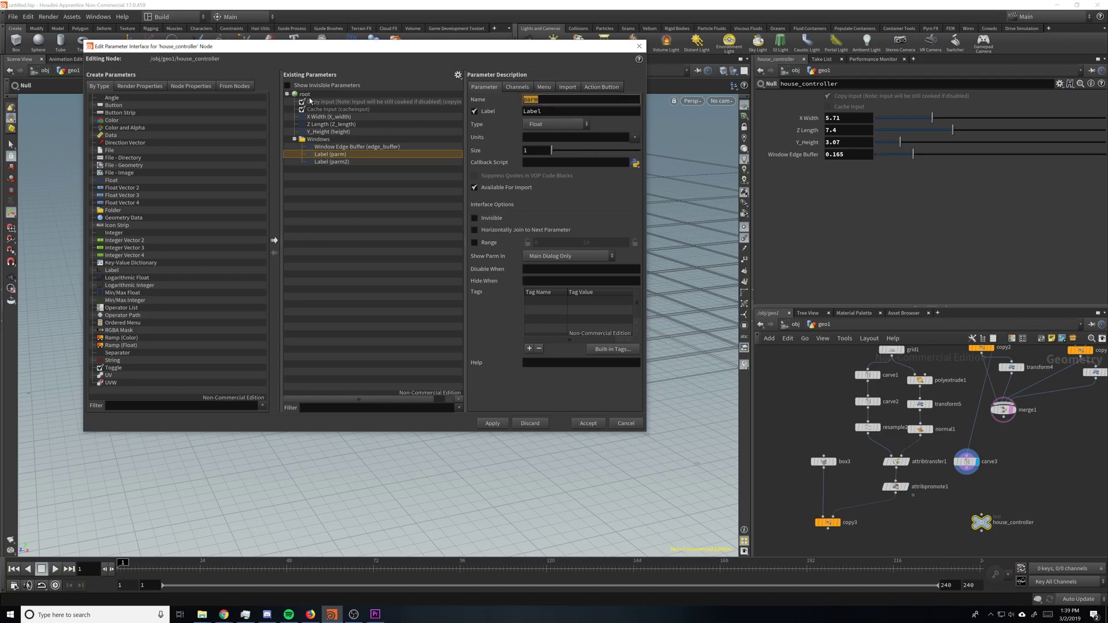
- Name the first new float top_buffer, label it Top Buffer, and enable a 0 to 1 range with the minimum locked
type("top_buffer")
key("Tab")
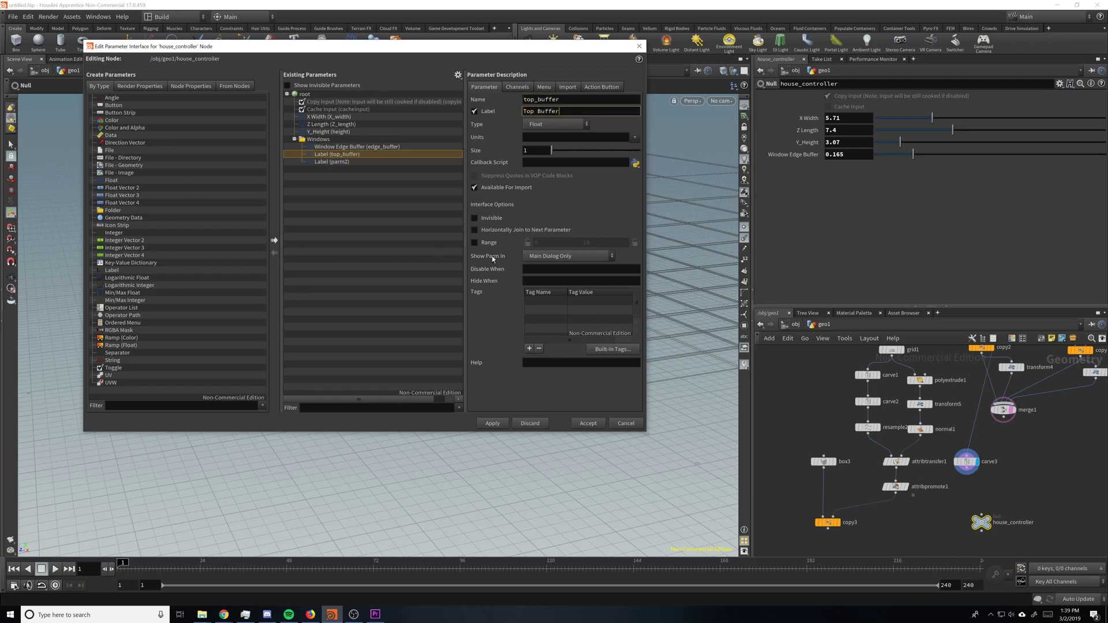
type("Top Buffer")
left_click(474, 243)
left_click(527, 243)
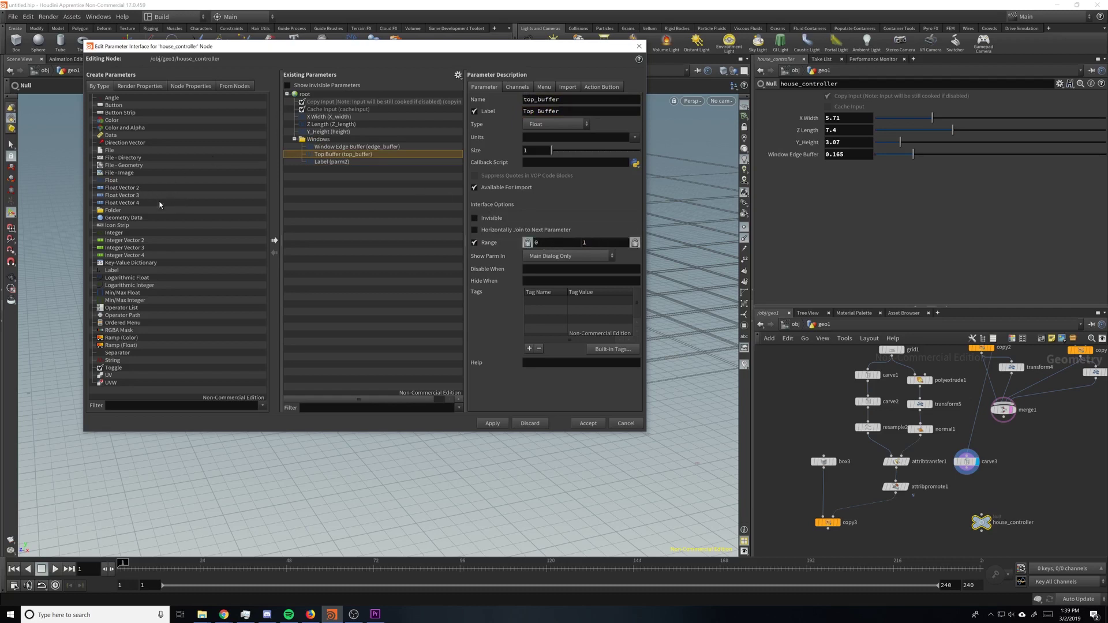
left_click_drag(112, 181, 345, 155)
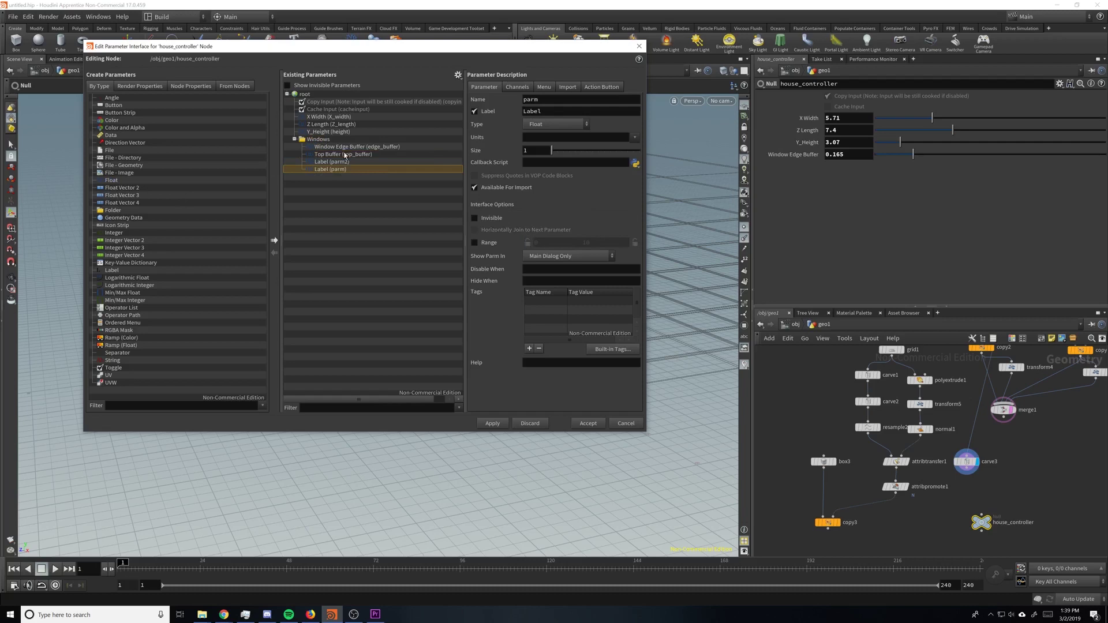
left_click(332, 163)
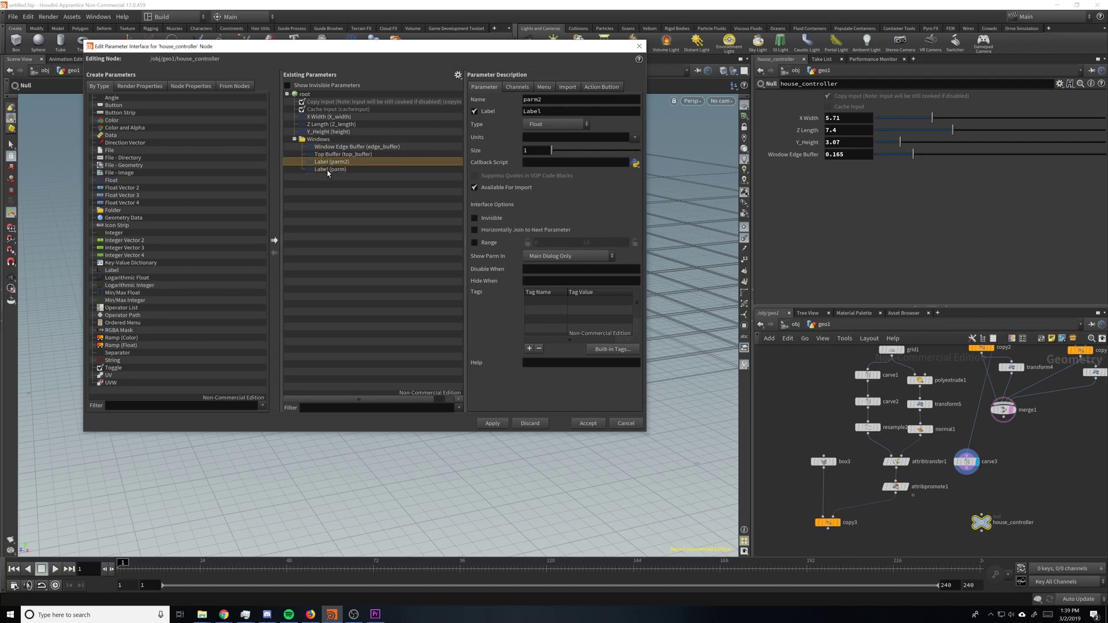
left_click(331, 169)
right_click(331, 170)
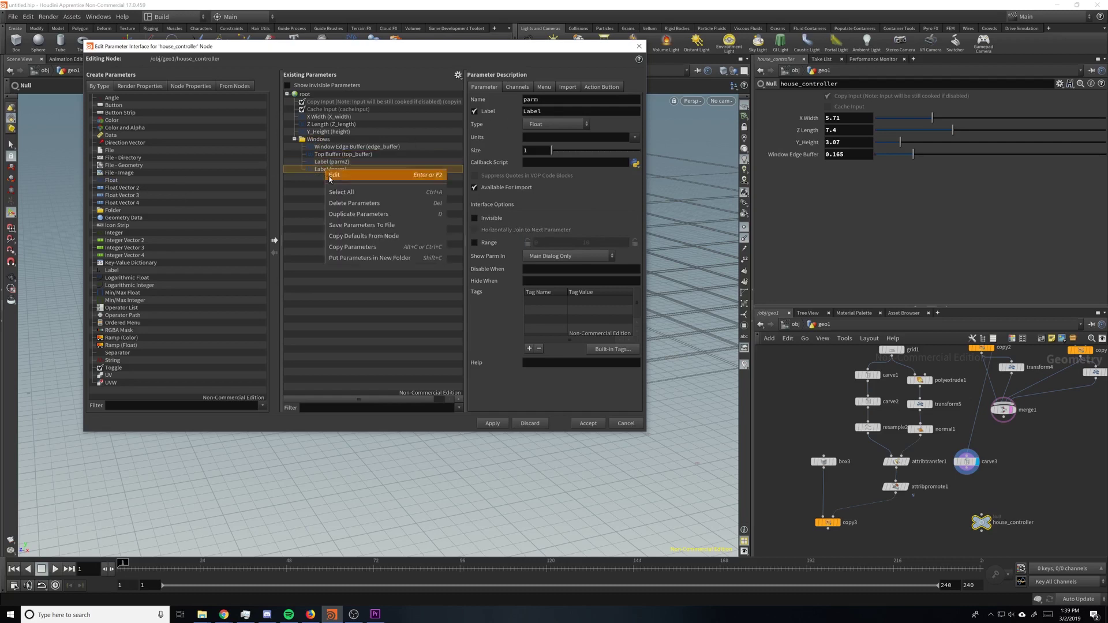
left_click(360, 204)
- Name the remaining float bottom_buffer, label it Bottom Buffer, give it a 0 to 1 range with locked minimum, and accept the interface changes
left_click(336, 163)
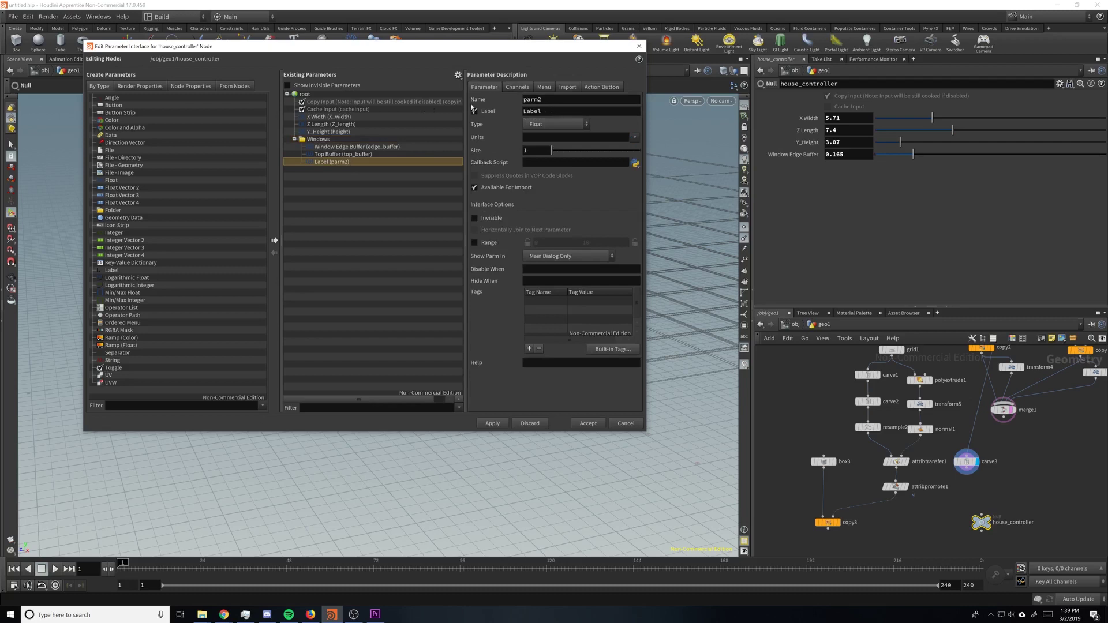
left_click_drag(552, 100, 352, 91)
key("Tab")
type("B")
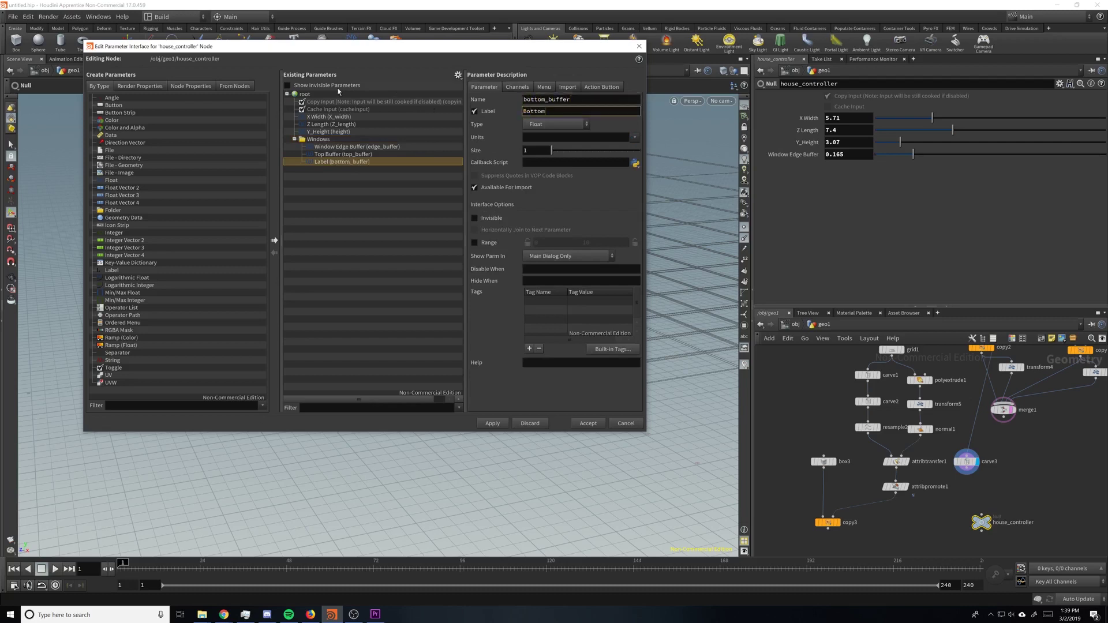
left_click(489, 242)
left_click(527, 243)
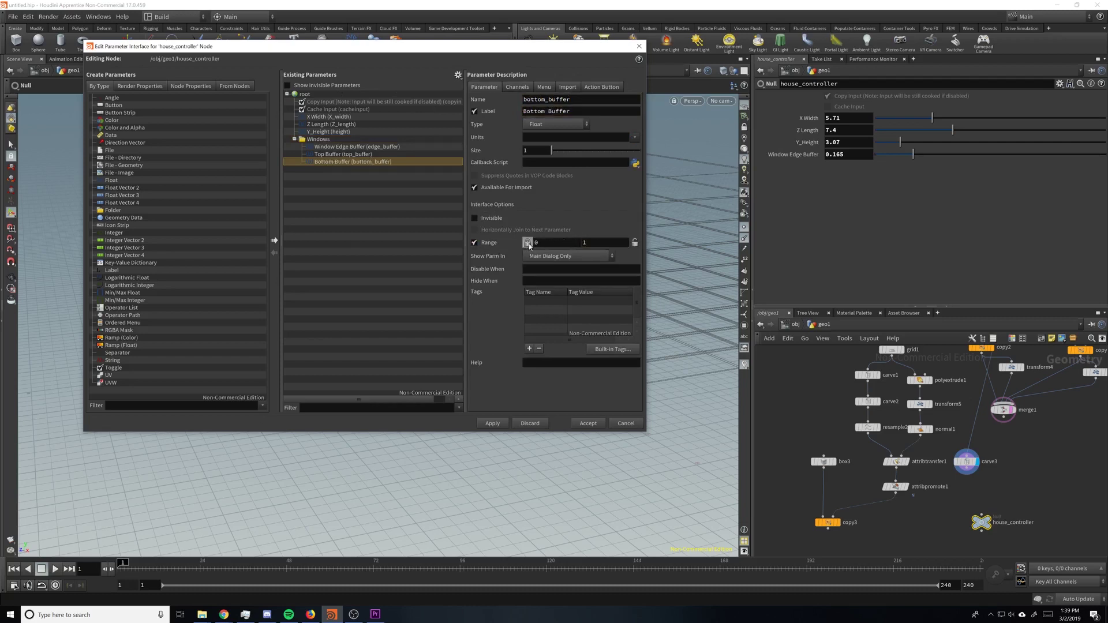
left_click(587, 424)
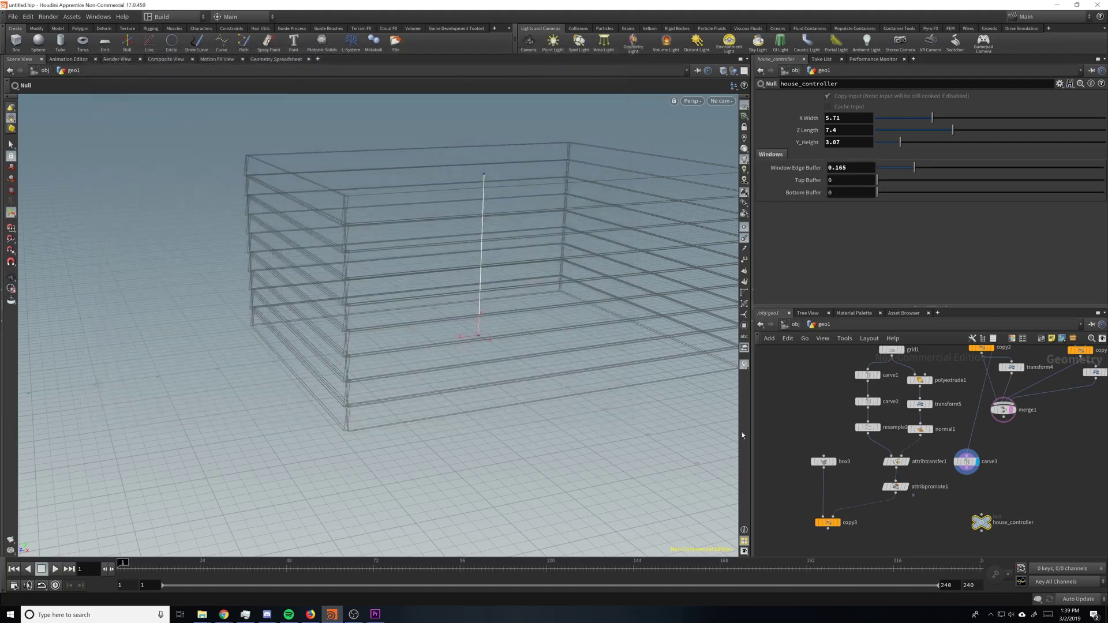
- Link carve3's First U to house_controller's Top Buffer with a relative reference
right_click(850, 181)
left_click(882, 252)
middle_click_drag(1031, 480, 1001, 473)
left_click(942, 455)
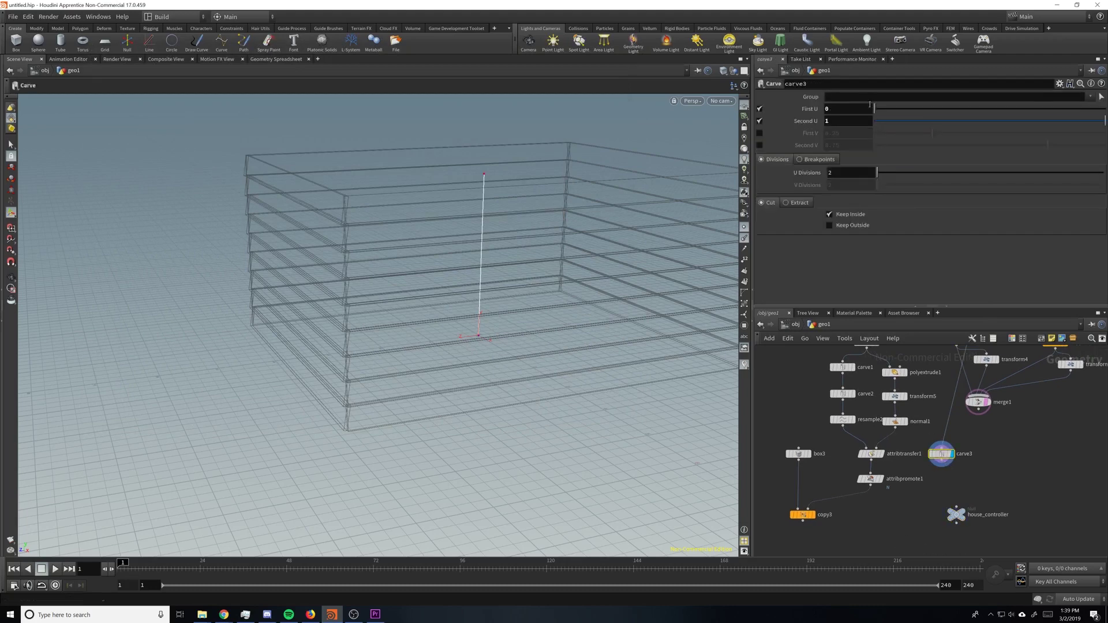
right_click(838, 108)
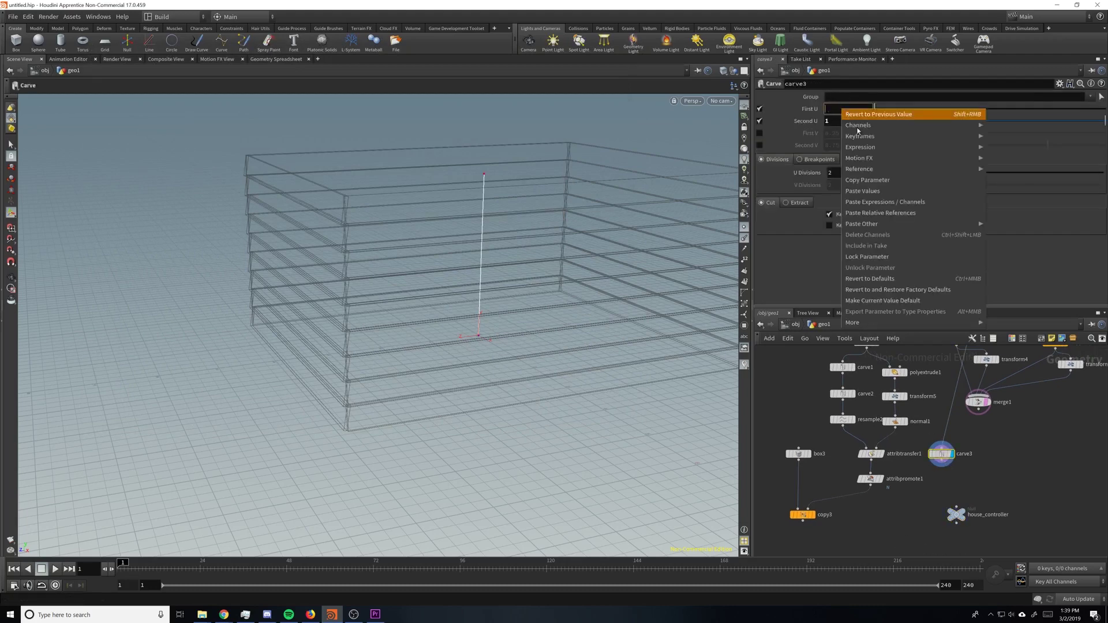
left_click(903, 214)
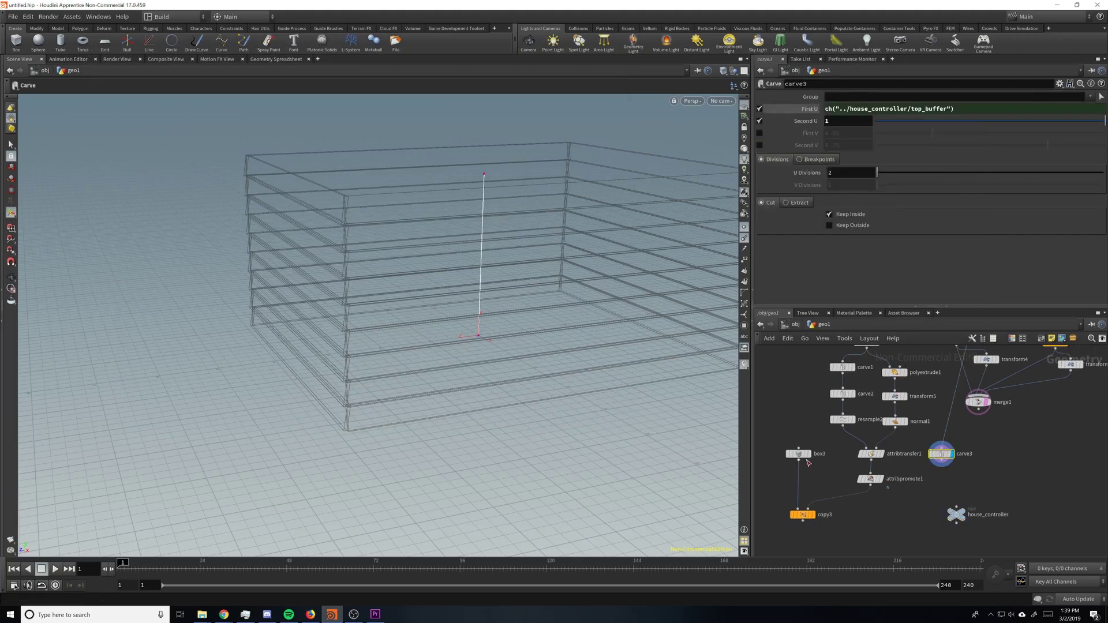
- Set house_controller's Bottom Buffer to 1 and link carve3's Second U to it with a relative reference
left_click(958, 514)
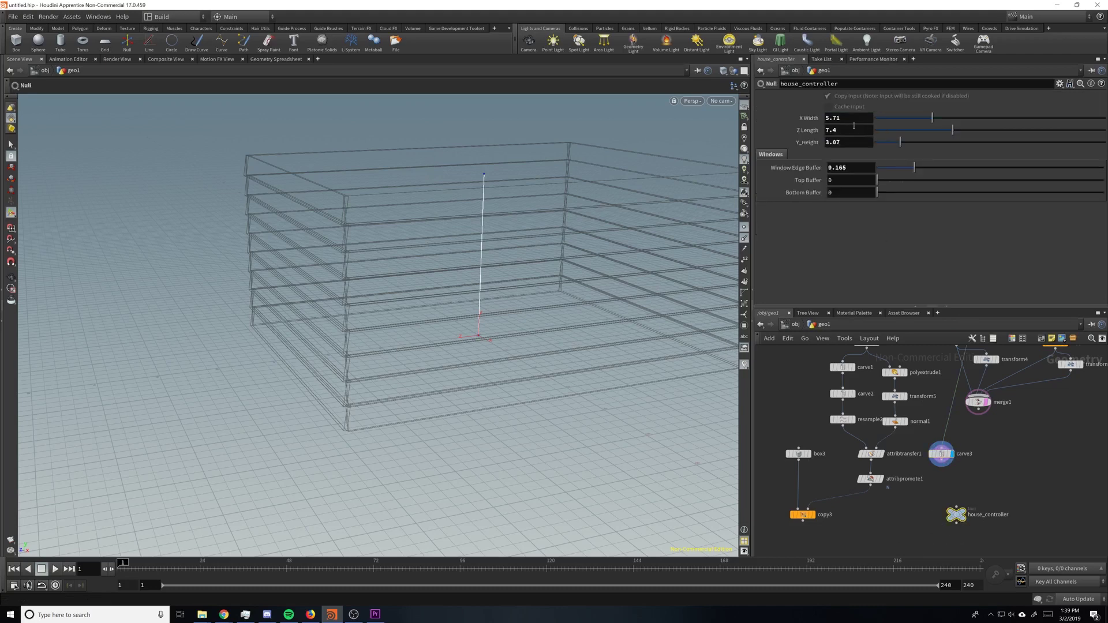
left_click_drag(915, 194, 1104, 193)
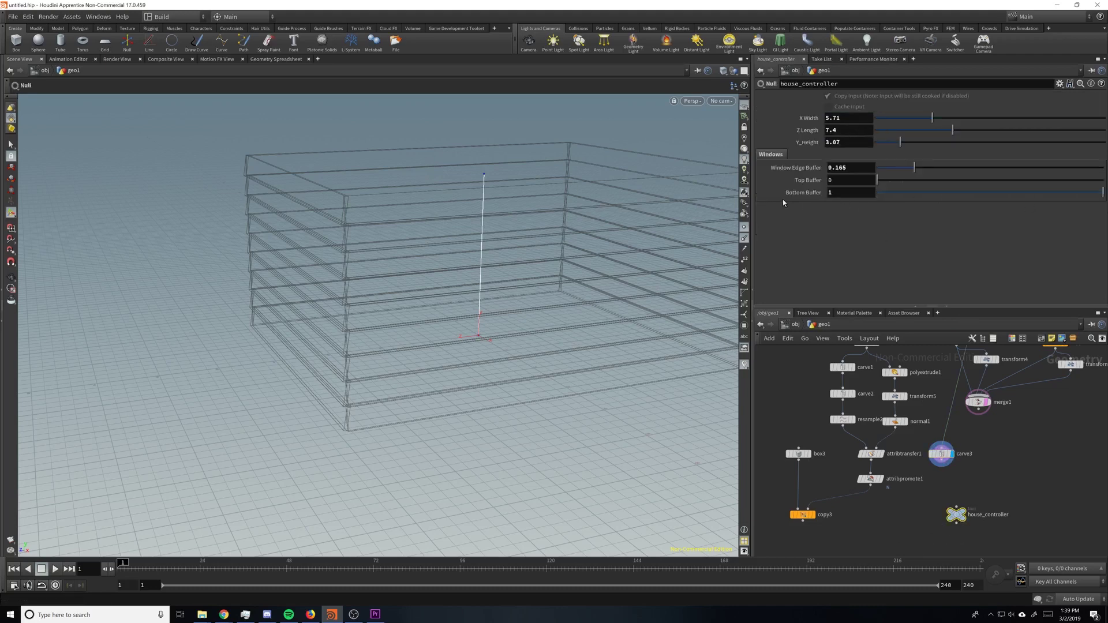
right_click(842, 195)
left_click(866, 262)
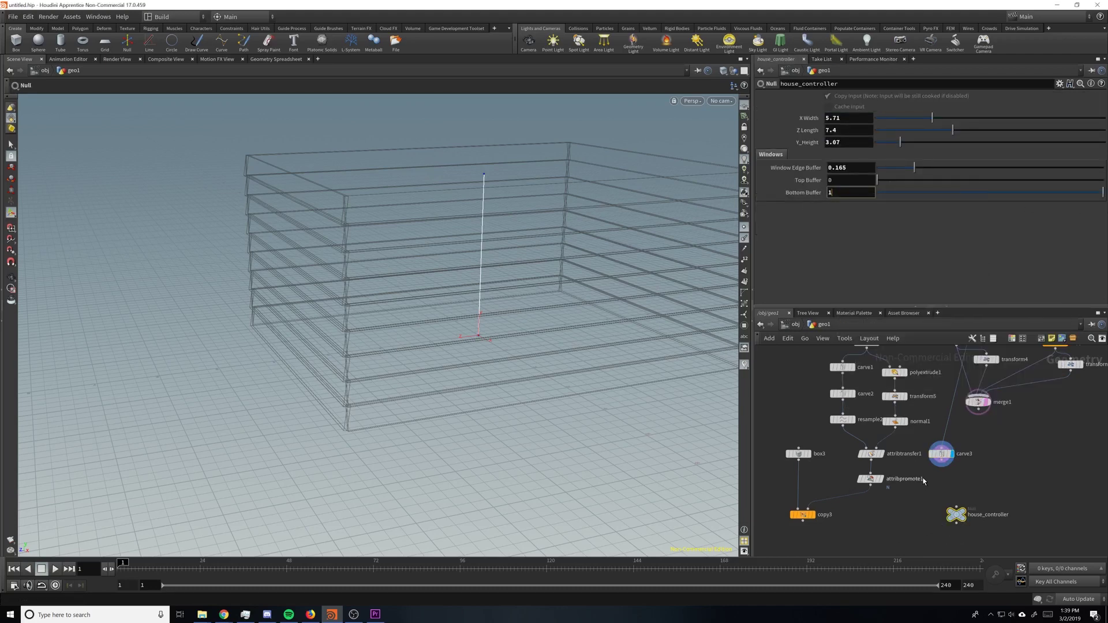
left_click(942, 454)
right_click(853, 124)
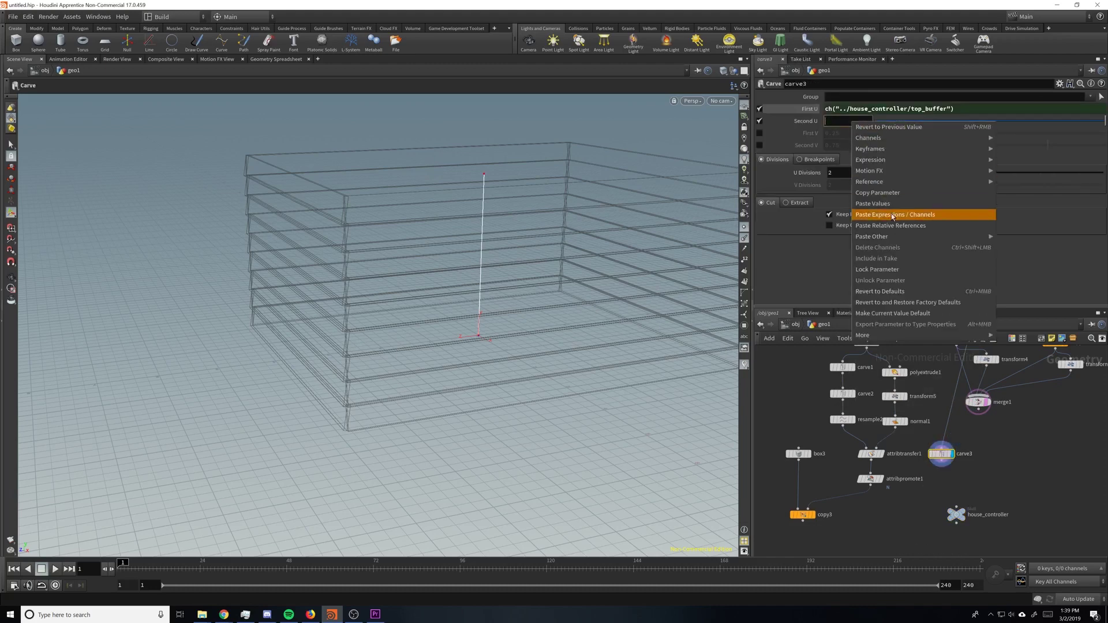
left_click(896, 219)
- Test how house_controller's Bottom Buffer and Top Buffer trim the line, returning them to 1 and 0
left_click(958, 516)
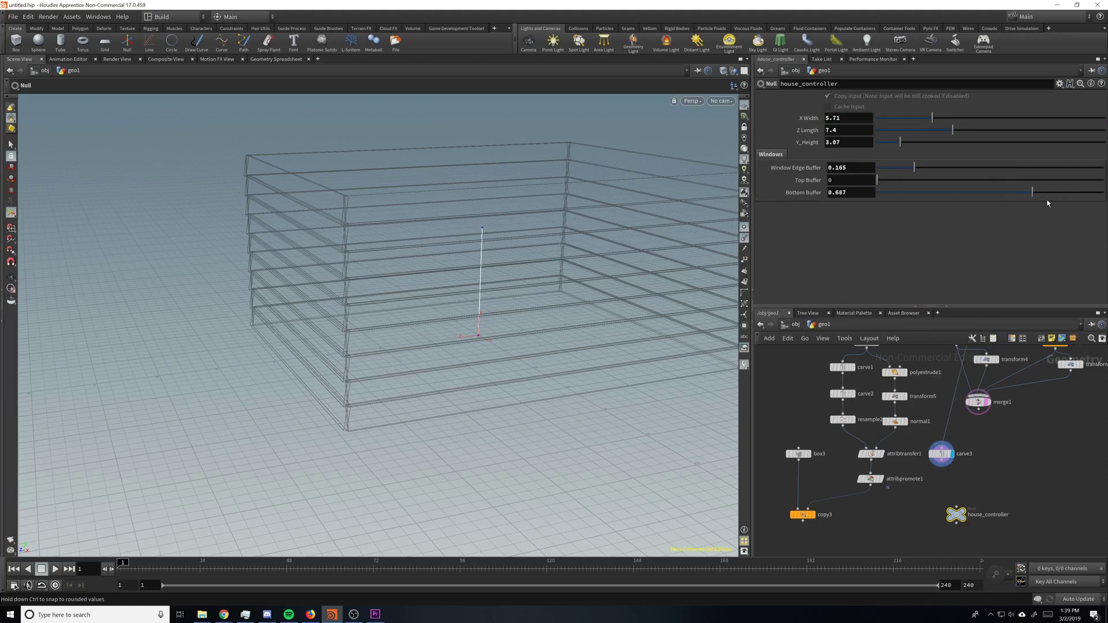
left_click_drag(1047, 203, 1104, 201)
left_click_drag(926, 179, 877, 344)
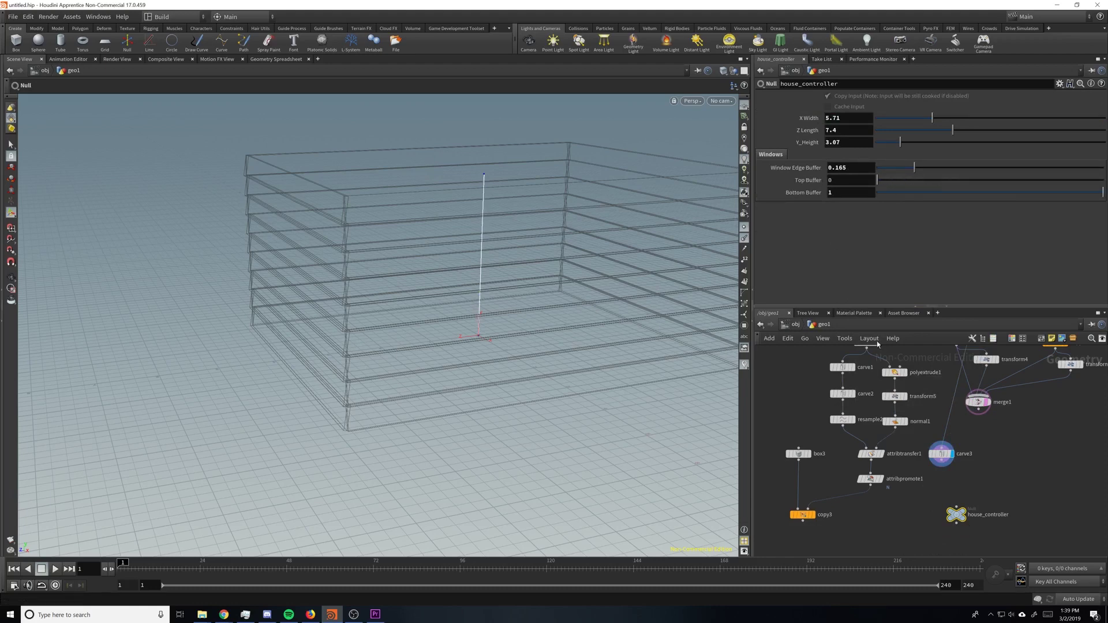
- Add a Resample node fed by carve3 and align it directly below
key("Tab")
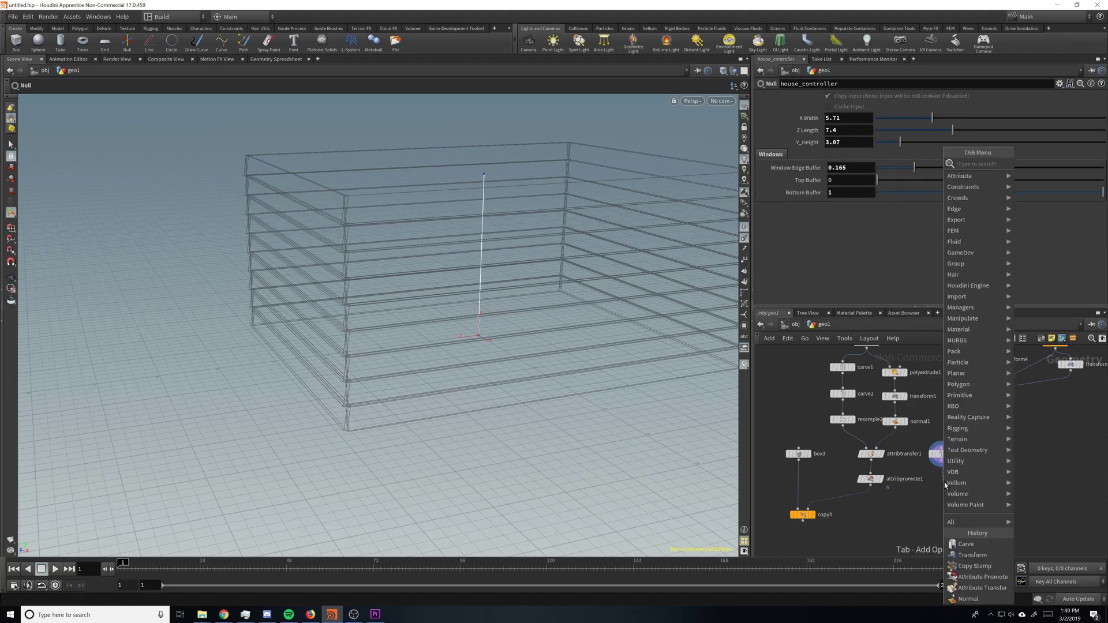
type("resample")
key("Return")
left_click(944, 483)
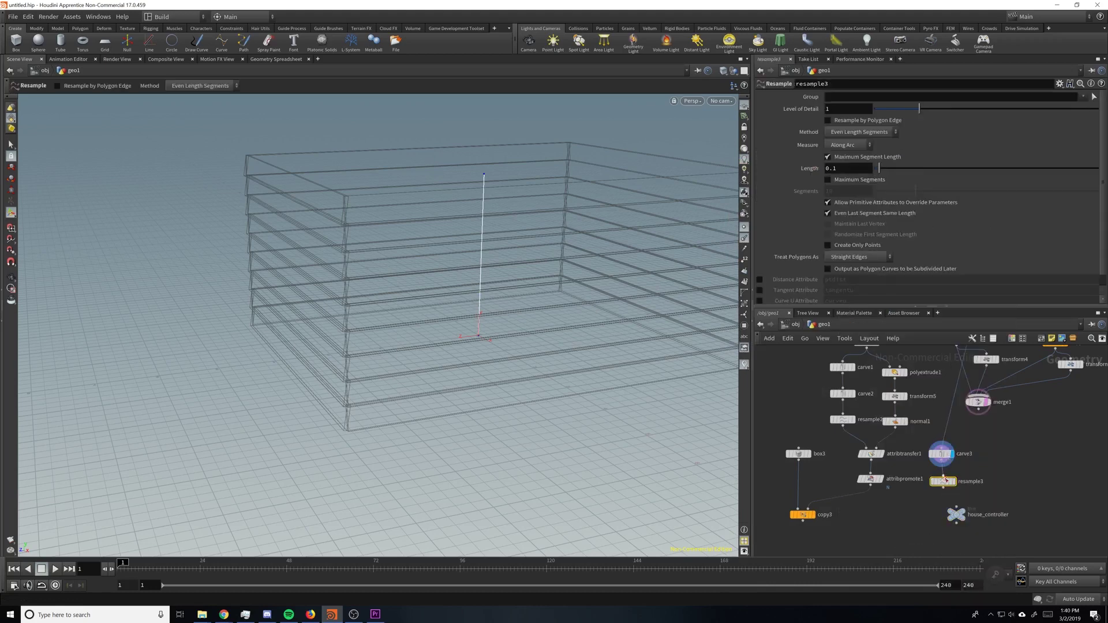
left_click_drag(945, 480, 943, 478)
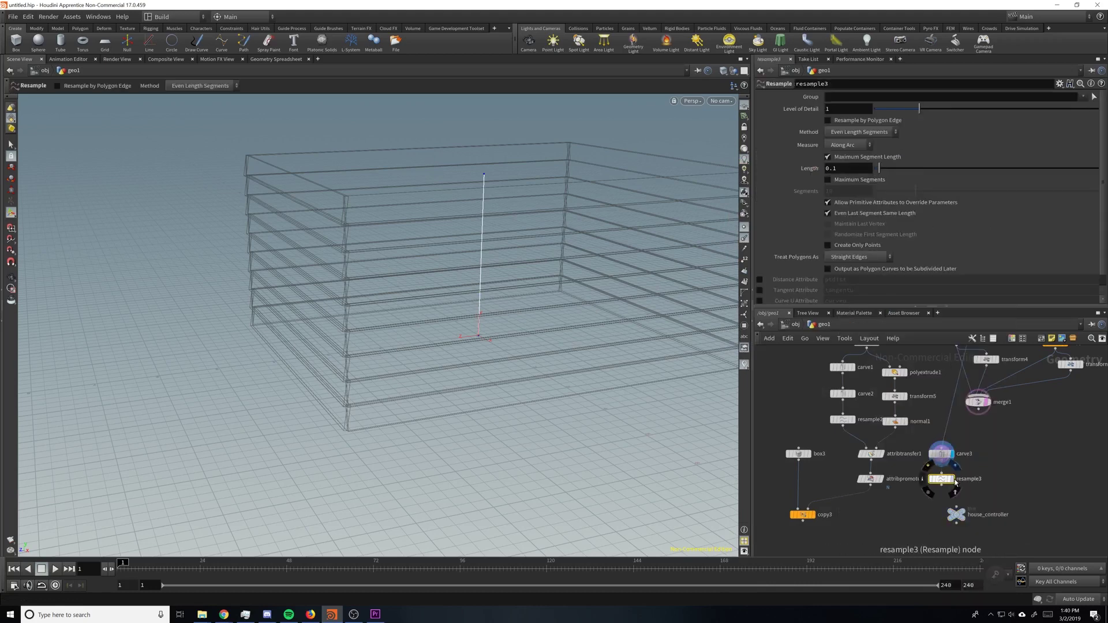
- Display resample3 and set its maximum segment Length to 2.265
left_click(952, 479)
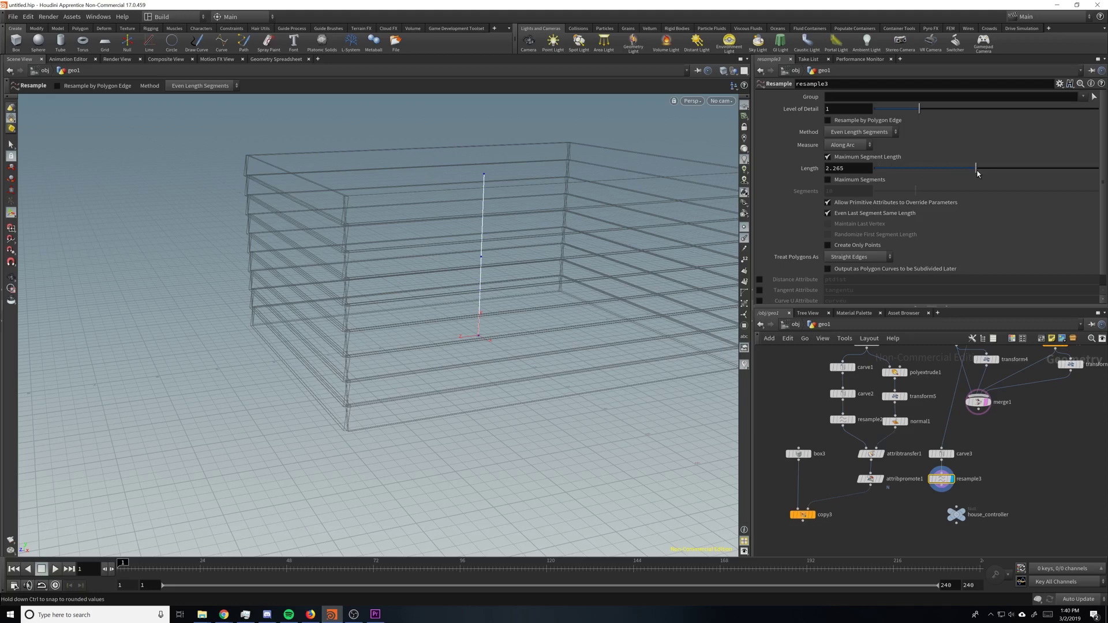
scroll(484, 265, "down", 1)
mouse_move(480, 266)
left_mouse_down("alt")
mouse_move(493, 266)
mouse_move(487, 248)
left_mouse_up("alt")
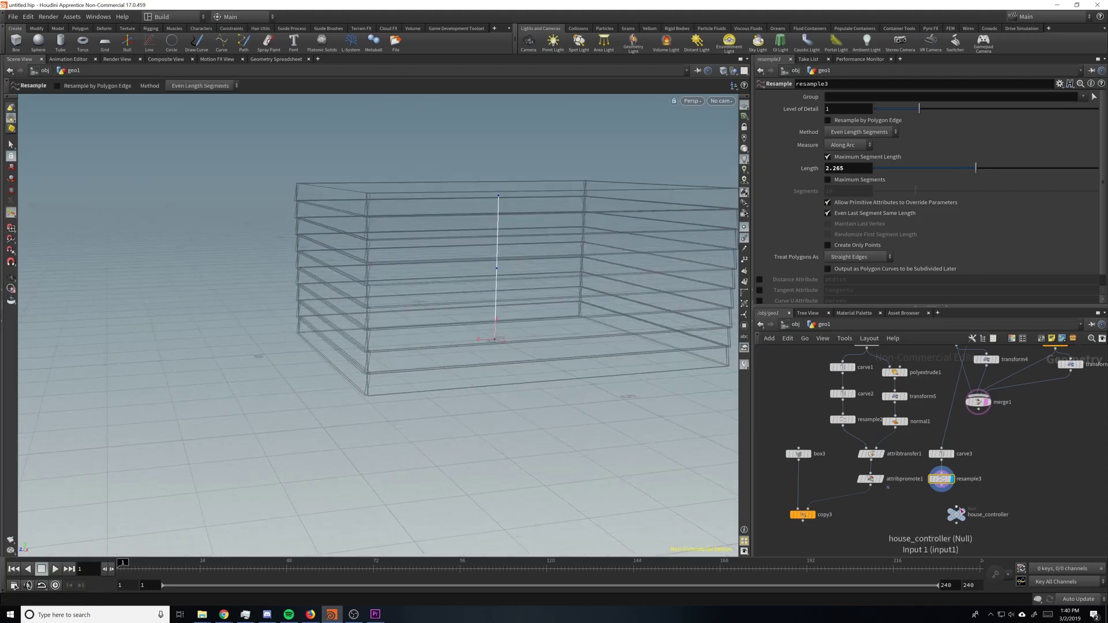
- Adjust house_controller's Top Buffer to 0.121 and Bottom Buffer to 0.875 to test the resampled line
left_click(956, 514)
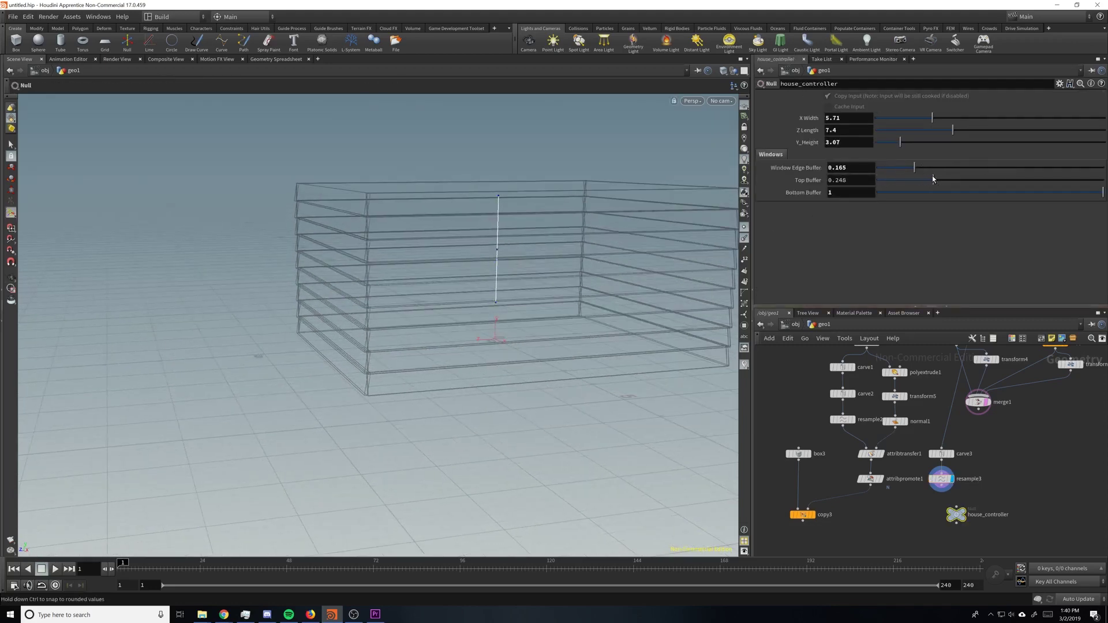
left_click_drag(1102, 193, 1077, 199)
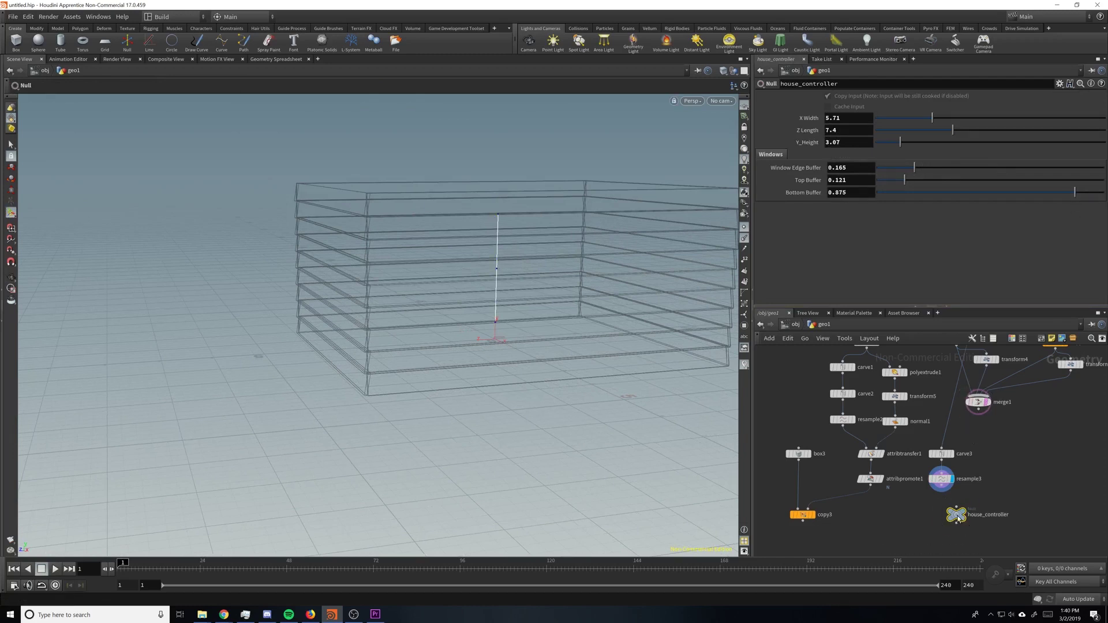
left_click(941, 479)
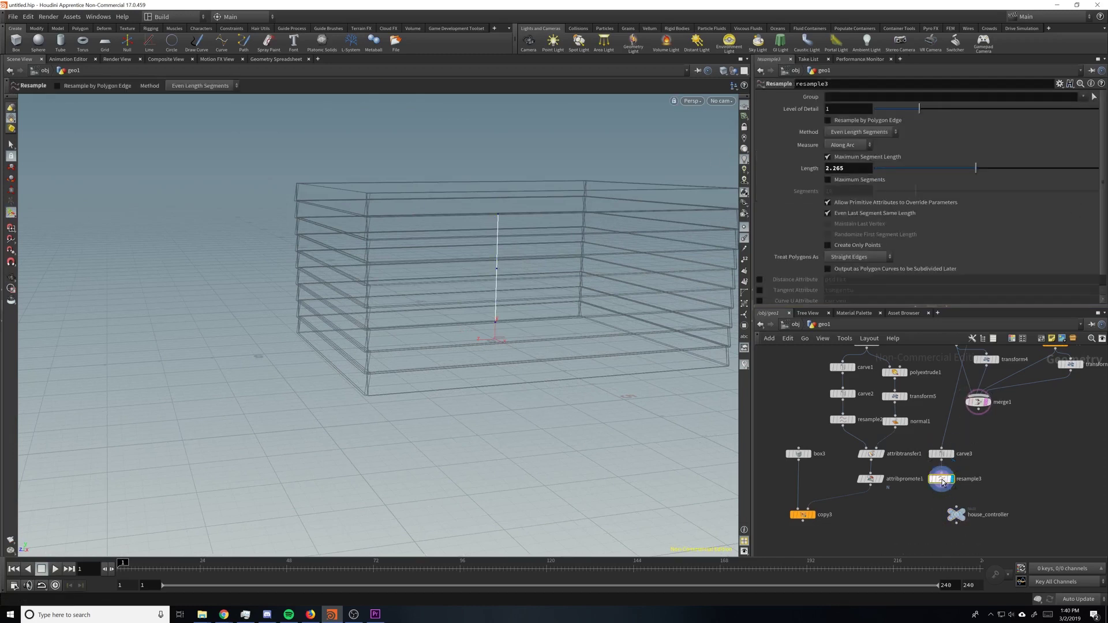
- Add a Float parameter below Bottom Buffer in the Windows folder of house_controller's parameter interface
left_click(956, 524)
left_click(1059, 84)
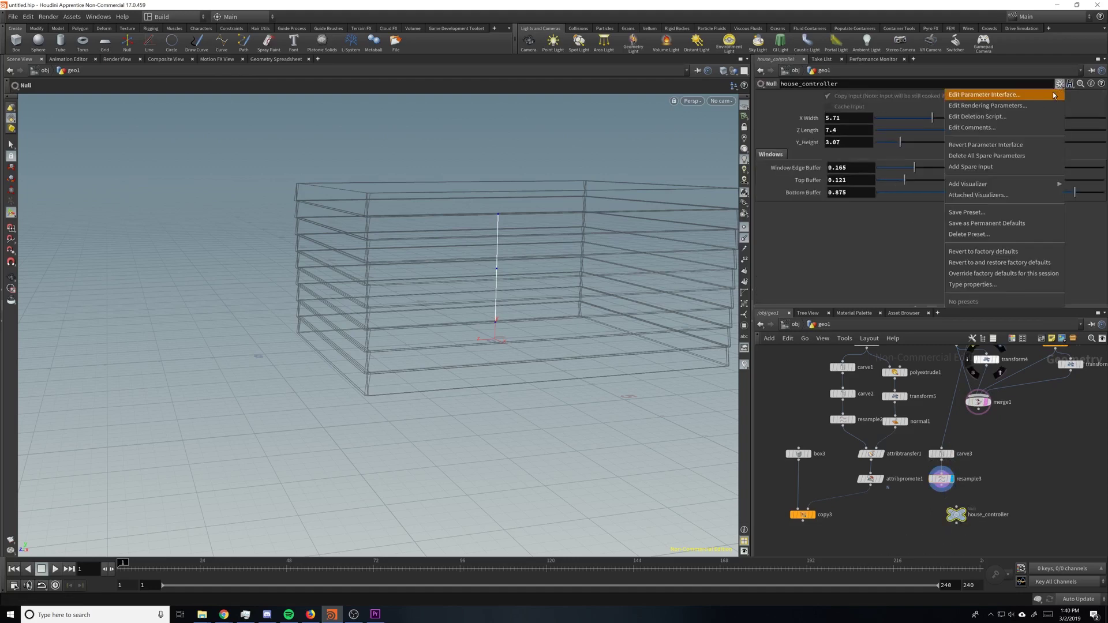
left_click(1004, 131)
left_click_drag(115, 183, 346, 163)
- Name the new parameter v_frequency, label it V Frequency, enable its 0 to 10 range and accept the interface changes
left_click_drag(555, 101, 361, 85)
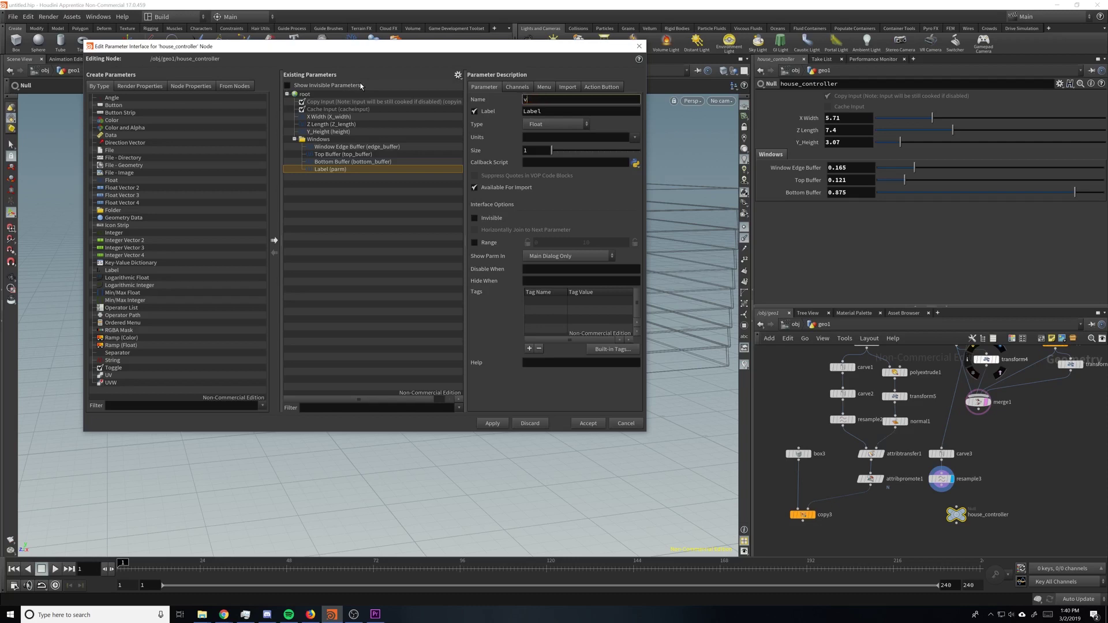
type("v_frequence")
key("BackSpace")
type("y")
key("Tab")
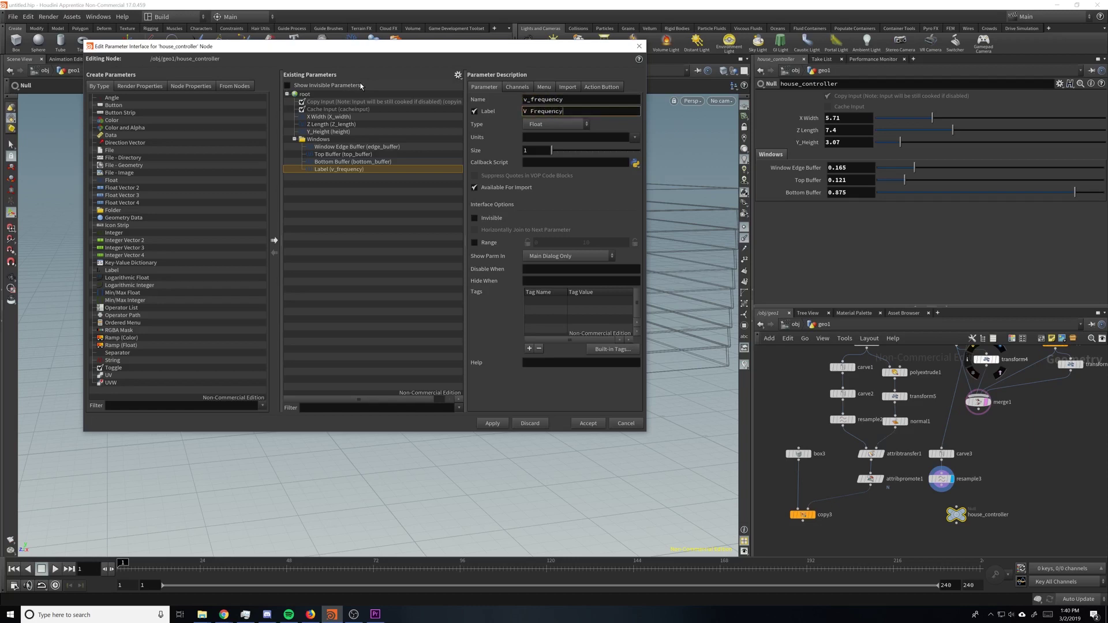
left_click(481, 245)
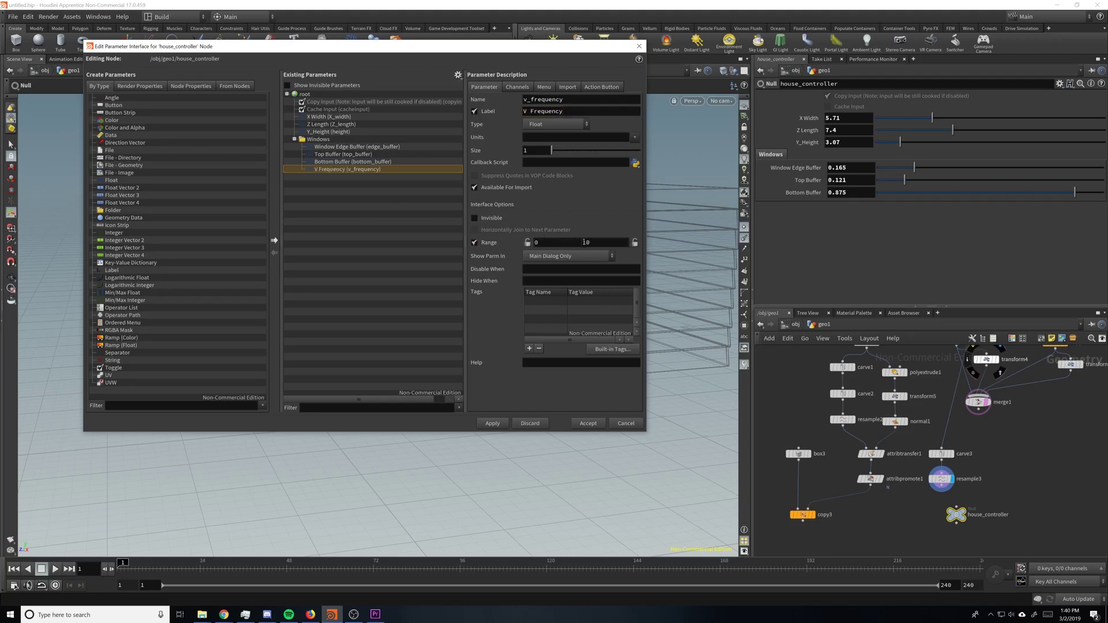
left_click(589, 424)
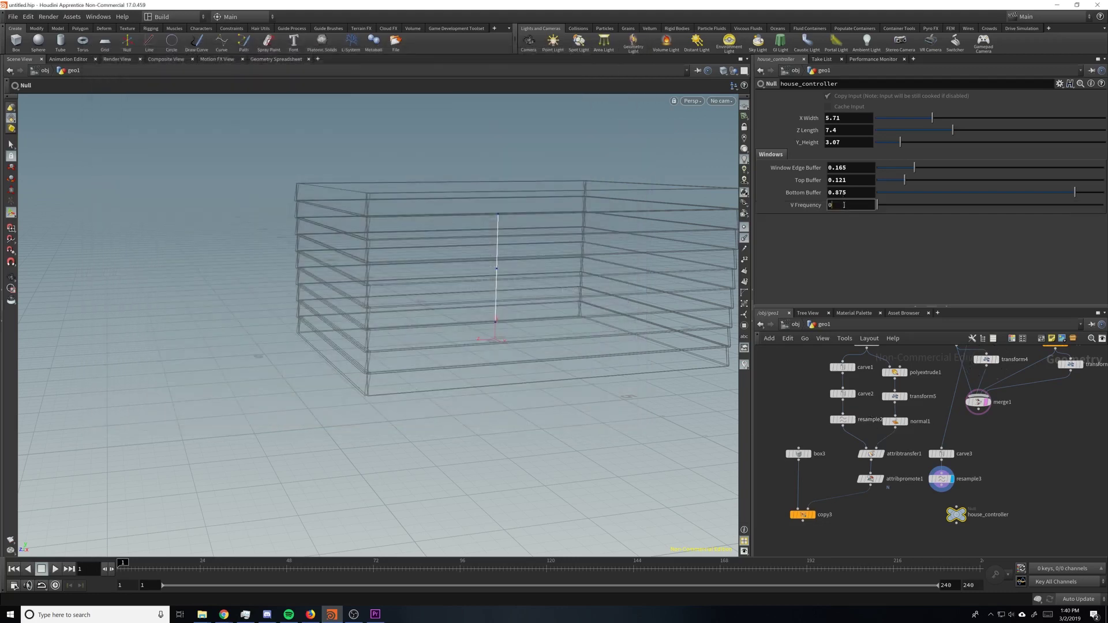
- Link resample3's Length to house_controller's V Frequency with a relative reference and set V Frequency to 1.83
right_click(843, 204)
left_click(885, 276)
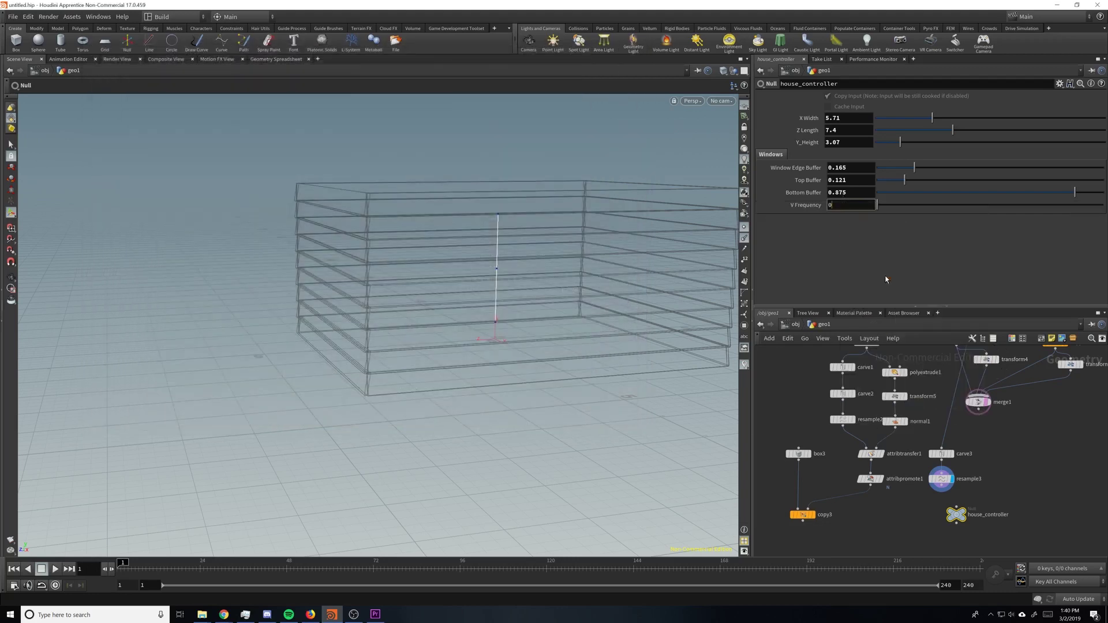
left_click(941, 479)
right_click(845, 169)
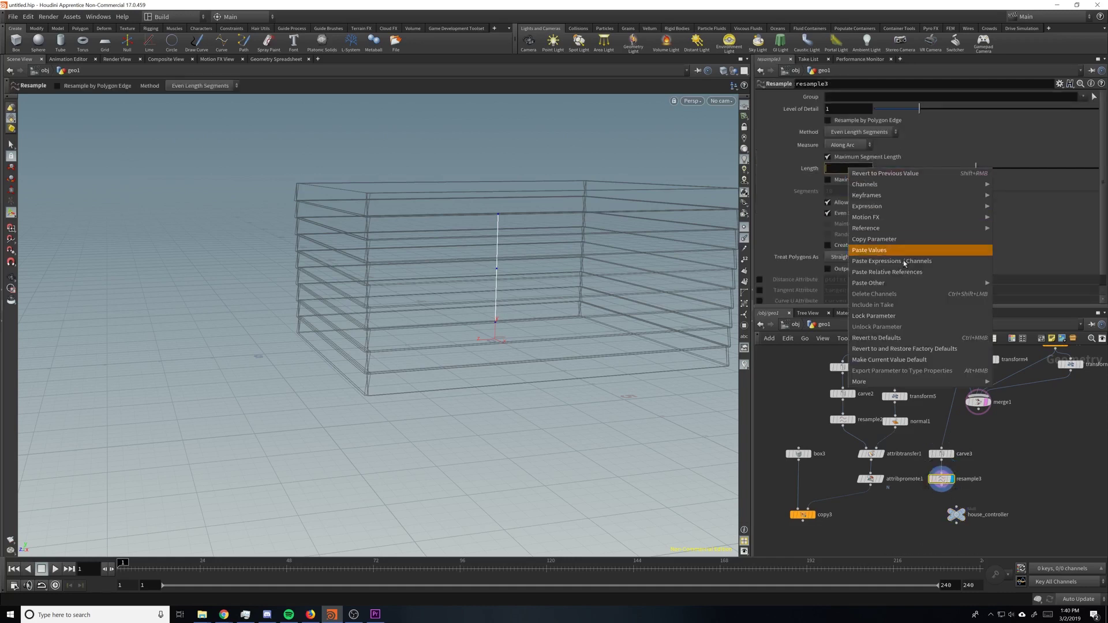
left_click(922, 272)
left_click(956, 515)
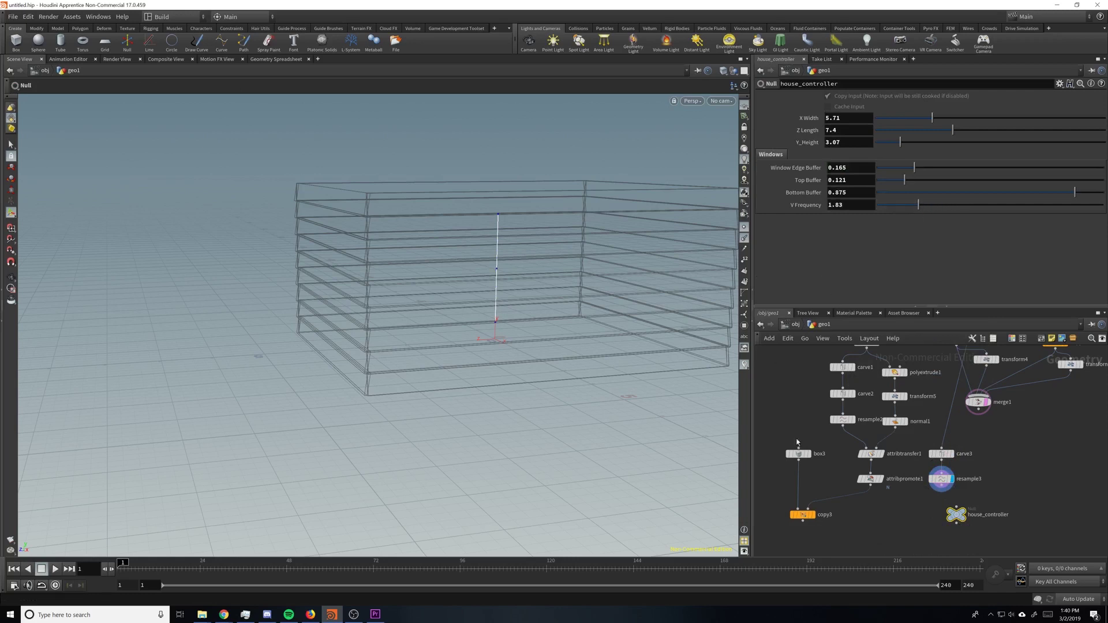
- Move house_controller and copy3 away to clear space below attribpromote1 and resample3
middle_click_drag(917, 528, 939, 479)
left_click_drag(978, 465, 1023, 492)
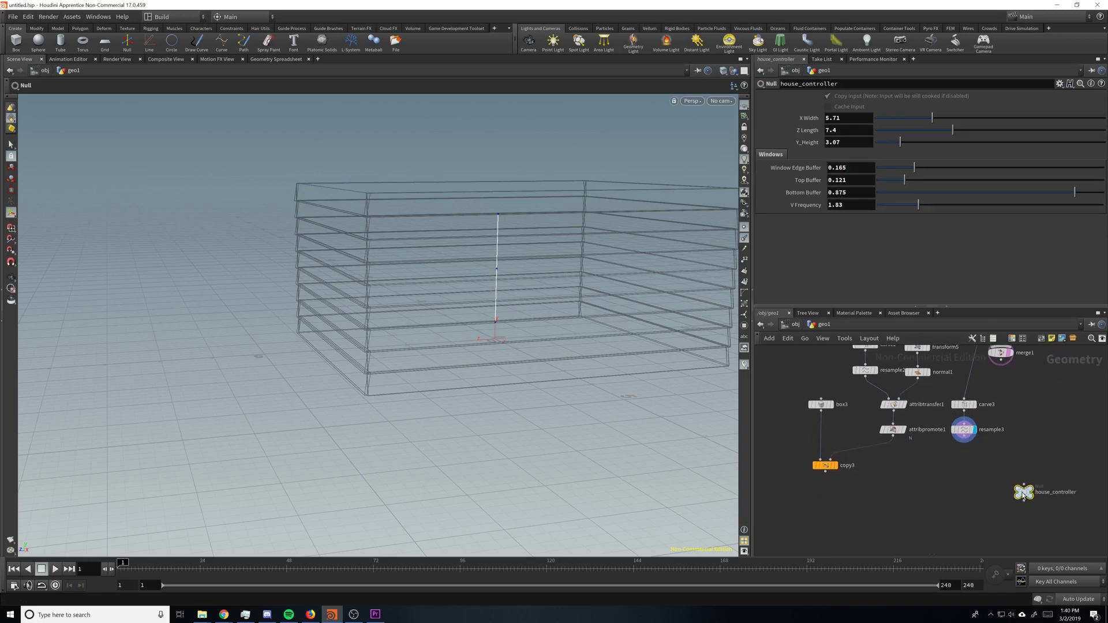
left_click_drag(828, 470, 848, 507)
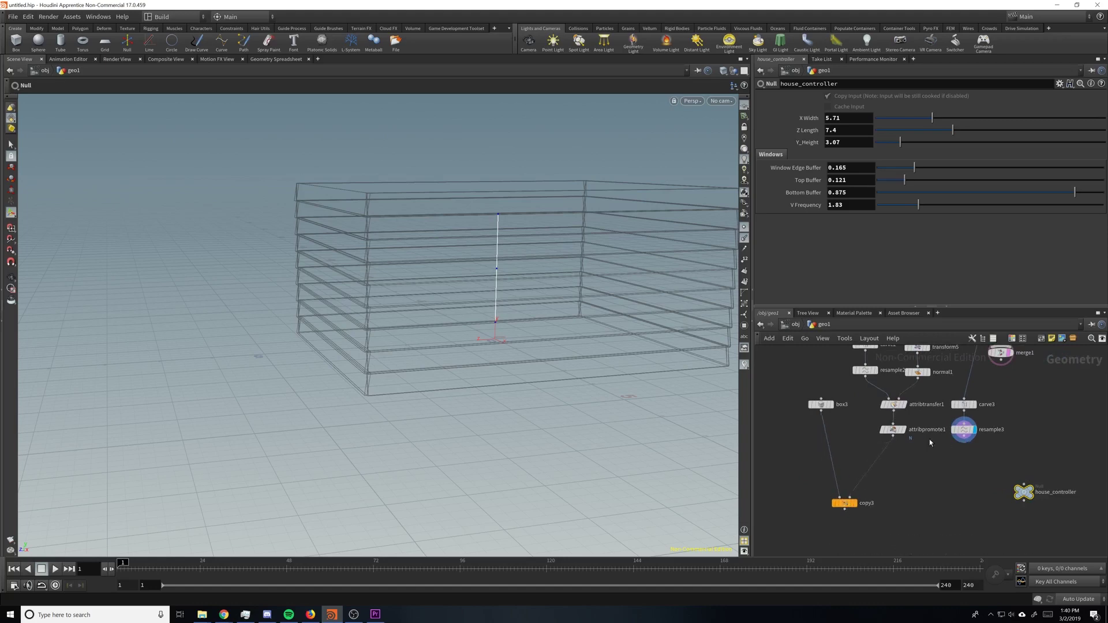
- Add a Copy Stamp node that copies attribpromote1 onto resample3's points, and display it
key("Tab")
type("copy")
key("Return")
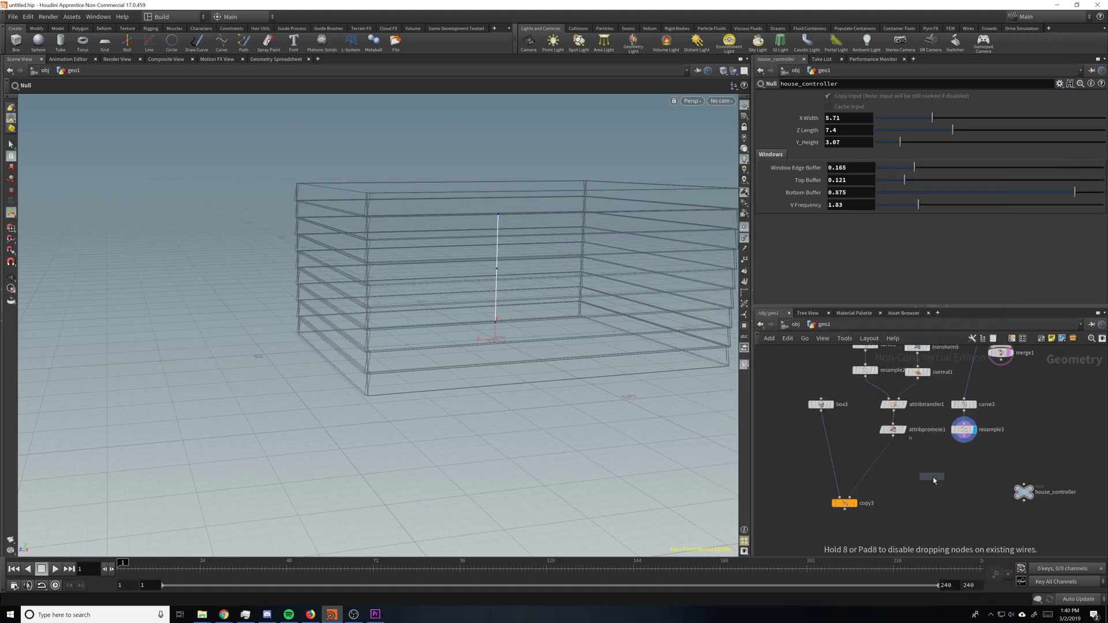
left_click(941, 478)
left_click_drag(963, 437, 944, 471)
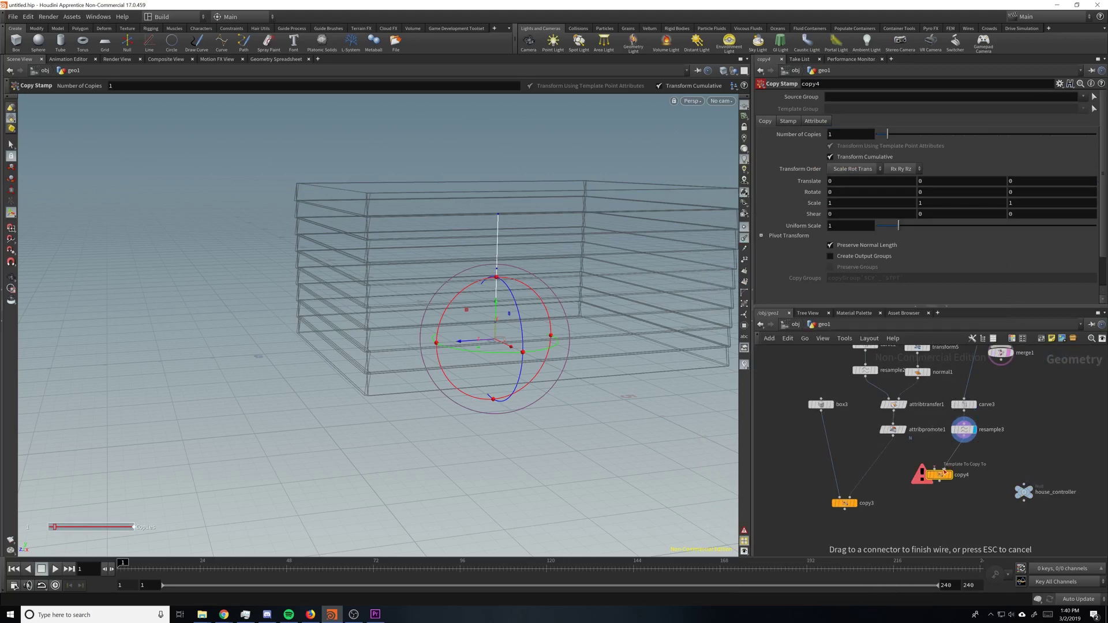
left_click(943, 470)
left_click(893, 437)
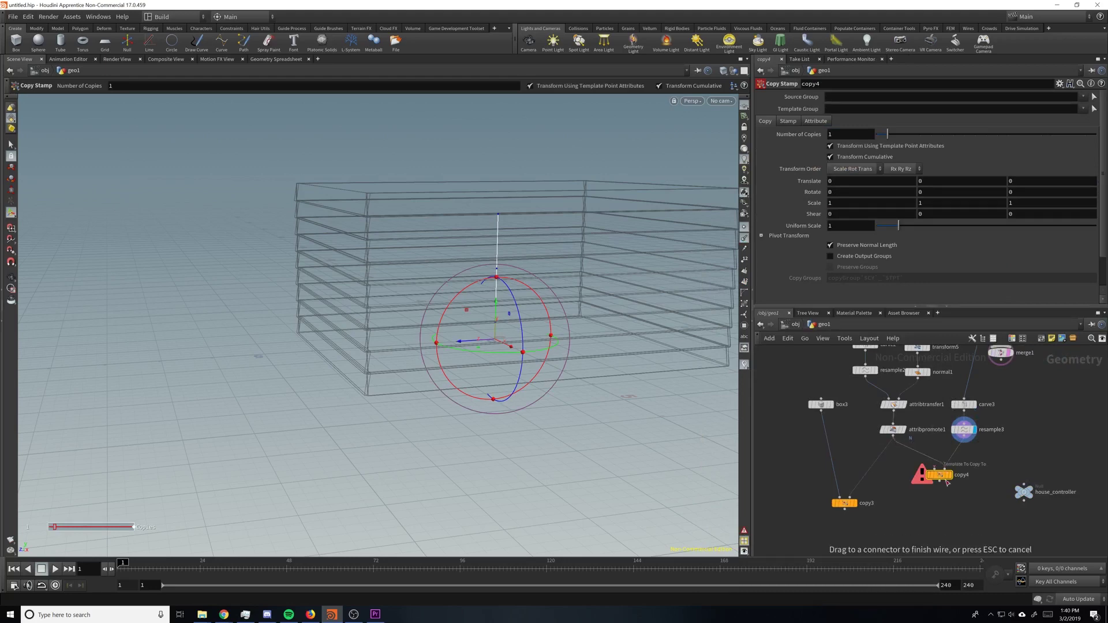
left_click(934, 471)
left_click(952, 475)
- Turn off merge1's template wireframe and examine the stacked line copies from several angles
left_click_drag(487, 242, 514, 270, "alt")
middle_click_drag(1033, 408, 1017, 448)
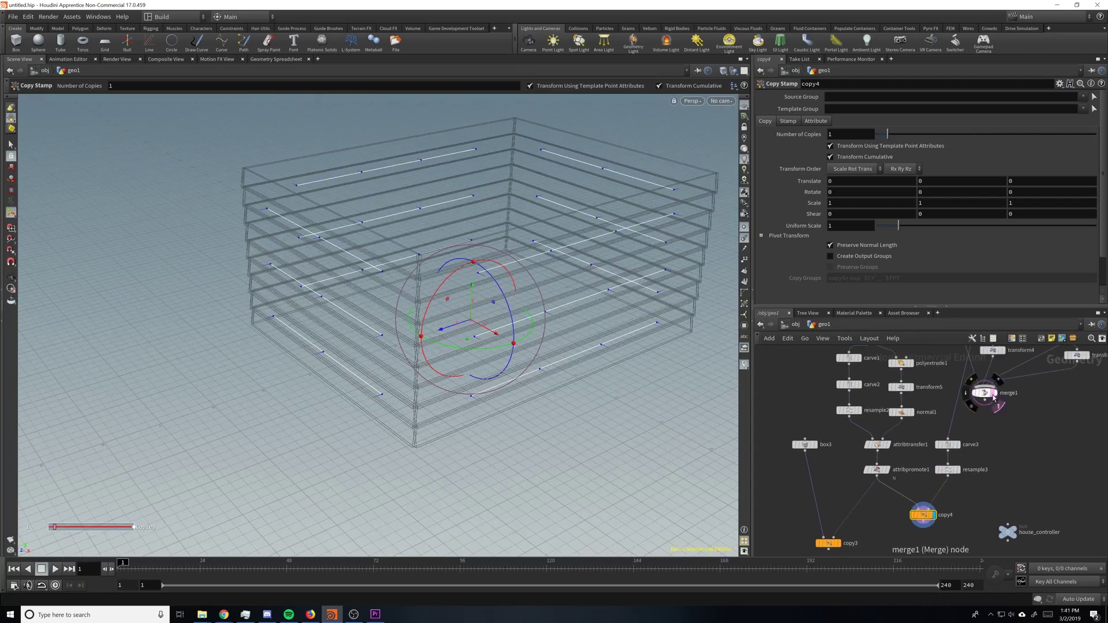
left_click(992, 393)
left_click_drag(547, 338, 520, 324, "alt")
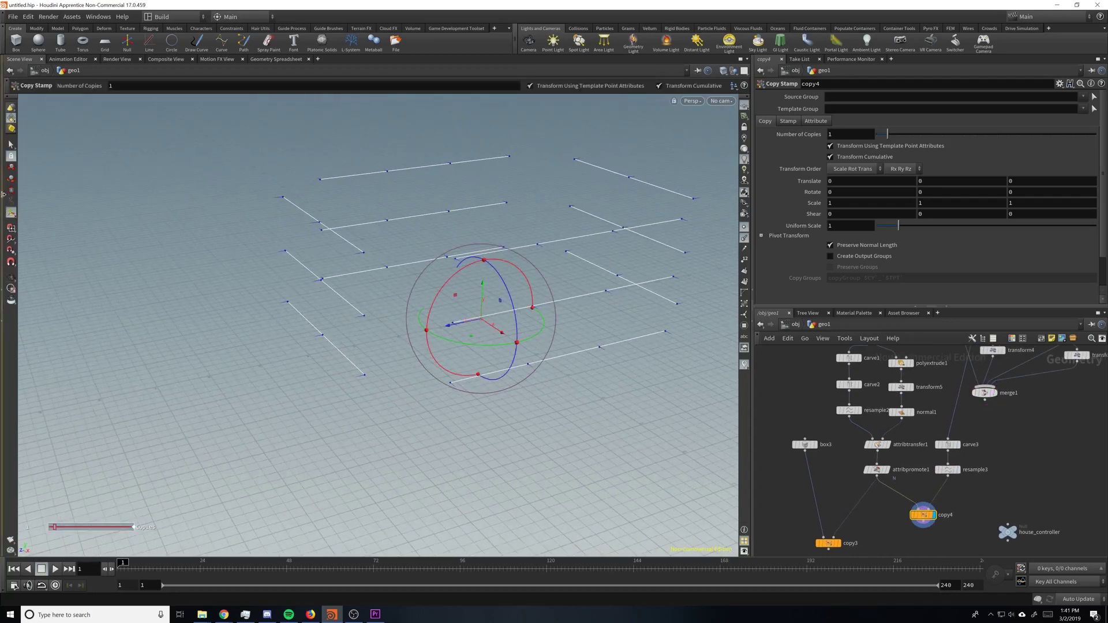
left_click(13, 146)
left_click_drag(620, 346, 665, 352, "alt")
right_click_drag(665, 352, 604, 361, "alt")
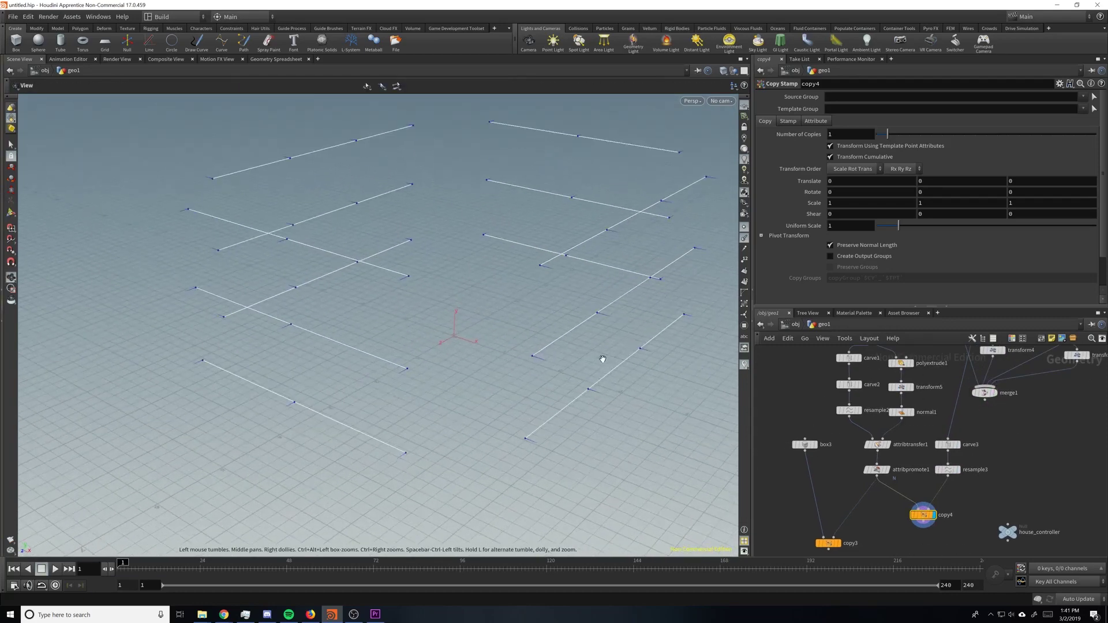
left_click_drag(604, 361, 580, 346, "alt")
- Compare the displayed geometry of resample3 and attribpromote1 with the combined result of copy4
left_click(956, 469)
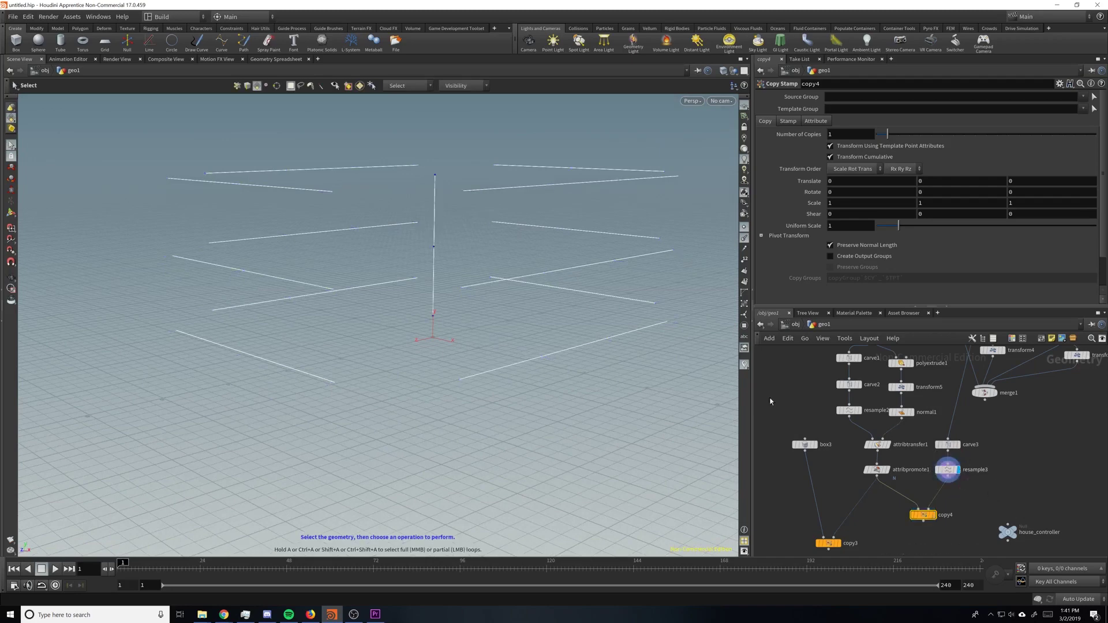
left_click_drag(523, 280, 518, 311)
key("s")
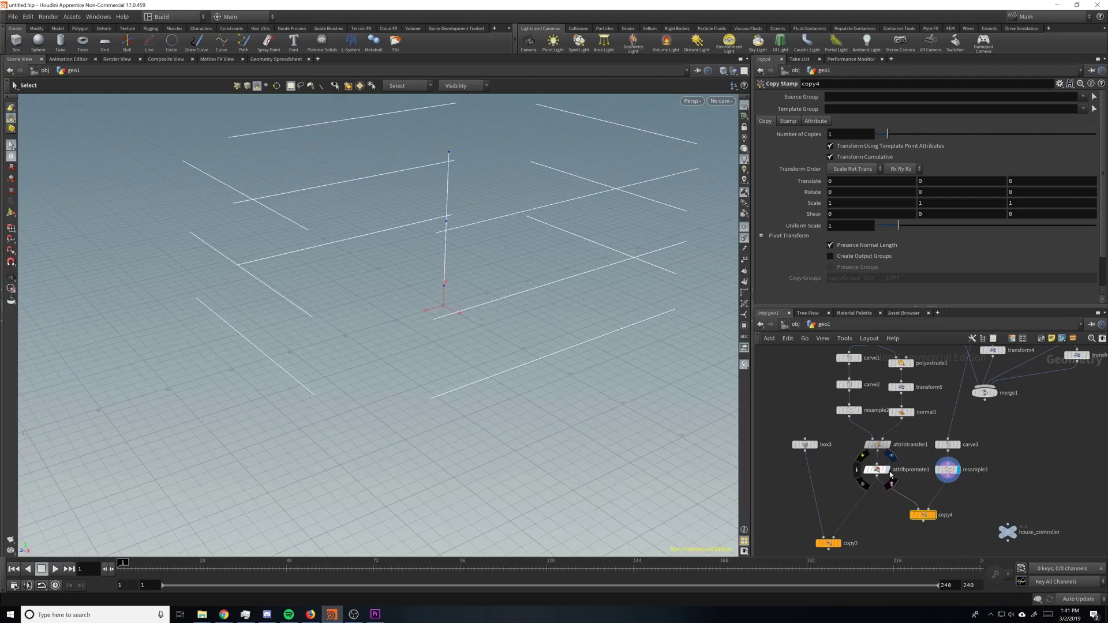
left_click(889, 469)
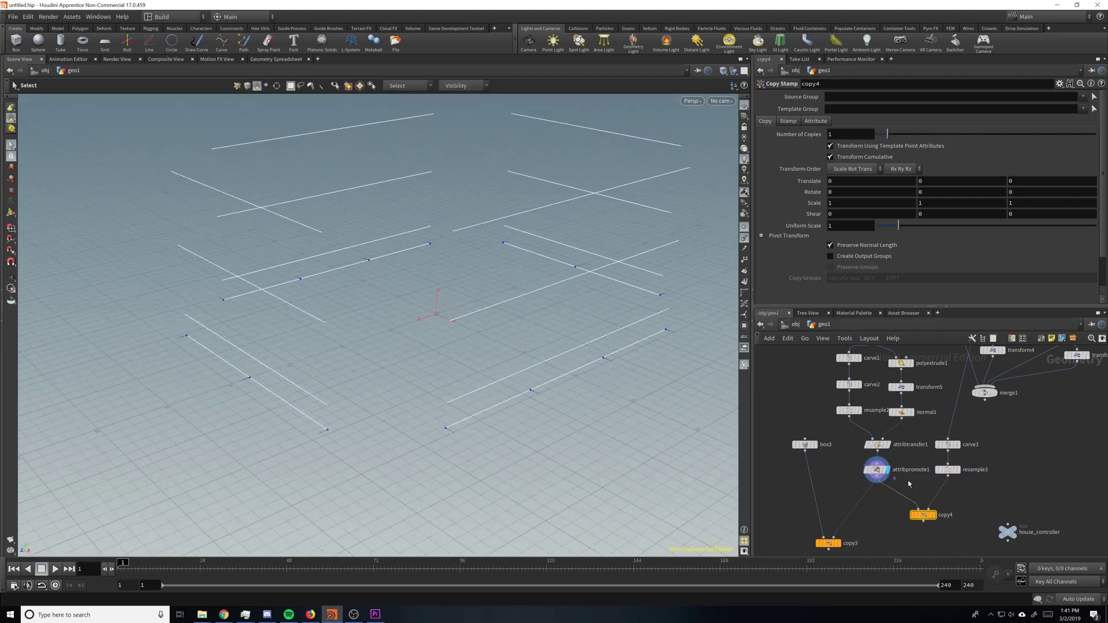
left_click(933, 516)
left_click_drag(583, 365, 600, 382, "alt")
- Connect copy4 to copy3 as its template input and display the window boxes from copy3
left_click_drag(1008, 535, 1005, 501)
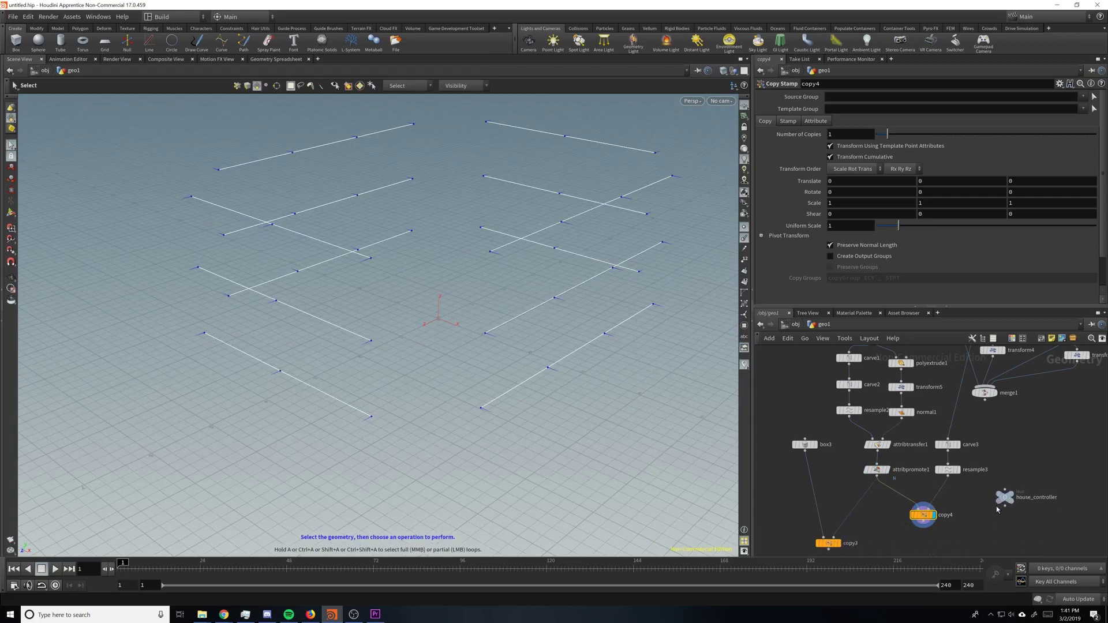
left_click_drag(923, 522, 833, 538)
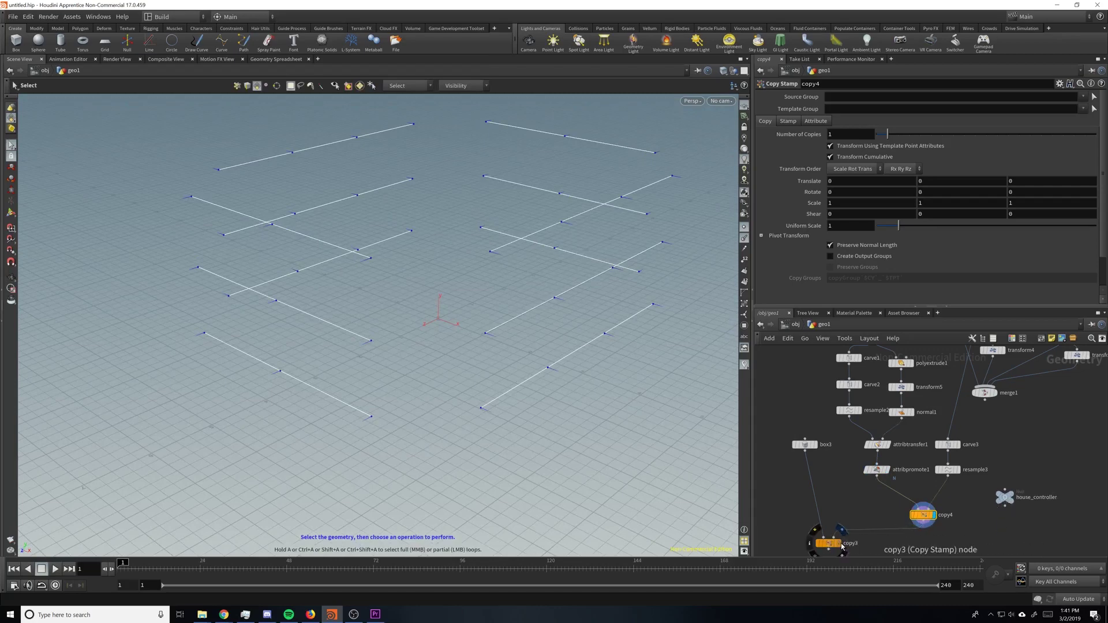
left_click(841, 544)
left_click_drag(566, 378, 655, 346, "alt")
key("s")
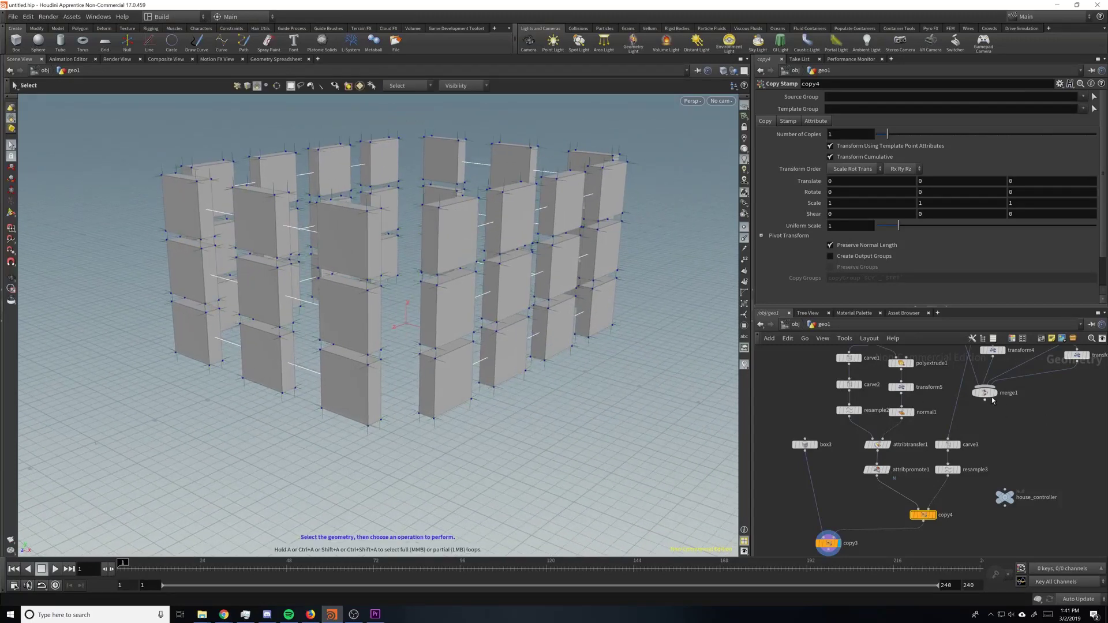
- Show merge1 as a template wireframe around the window boxes
left_click(992, 394)
key("Escape")
left_click_drag(548, 341, 510, 341)
key("s")
- Set house_controller's Top Buffer to 0.257, Bottom Buffer to 0.746 and V Frequency to 4.53
left_click(1004, 496)
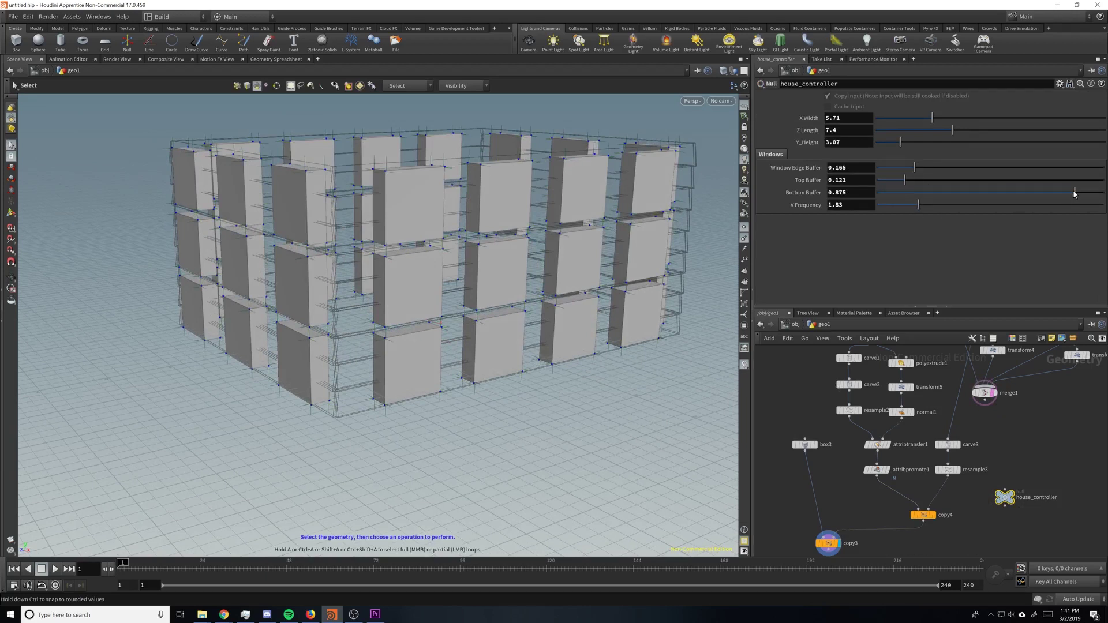
left_click_drag(904, 180, 919, 183)
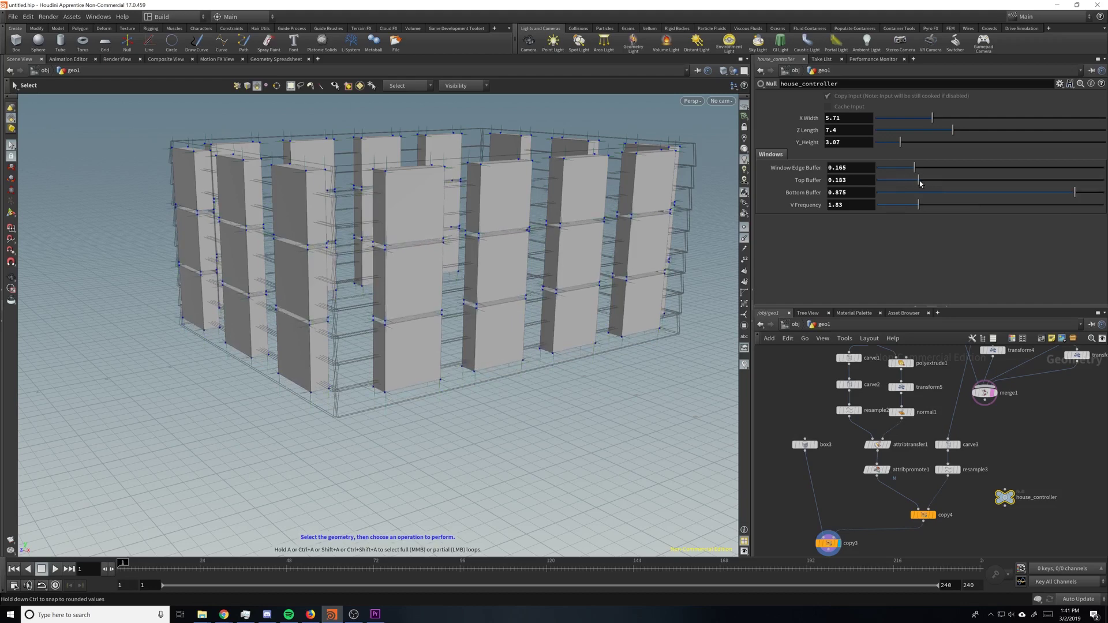
left_click_drag(1075, 192, 1068, 192)
left_click_drag(917, 205, 935, 180)
left_click_drag(1067, 193, 1047, 192)
key("Escape")
mouse_move(660, 248)
left_mouse_down()
mouse_move(520, 235)
mouse_move(445, 248)
mouse_move(594, 259)
mouse_move(627, 275)
mouse_move(618, 254)
mouse_move(583, 245)
mouse_move(651, 223)
mouse_move(549, 250)
mouse_move(650, 248)
left_mouse_up()
key("s")
key("Escape")
- Move copy3 beneath copy4 in the network and hide the point markers in the viewport
middle_click_drag(951, 510, 967, 470)
middle_click_drag(849, 509, 854, 463)
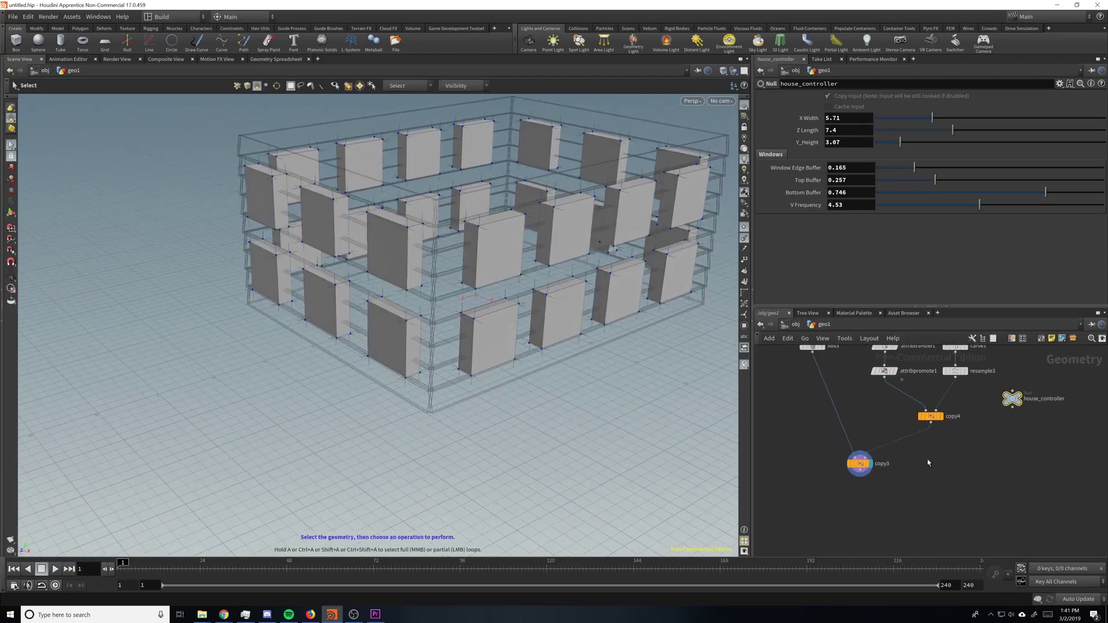
left_click_drag(854, 463, 901, 480)
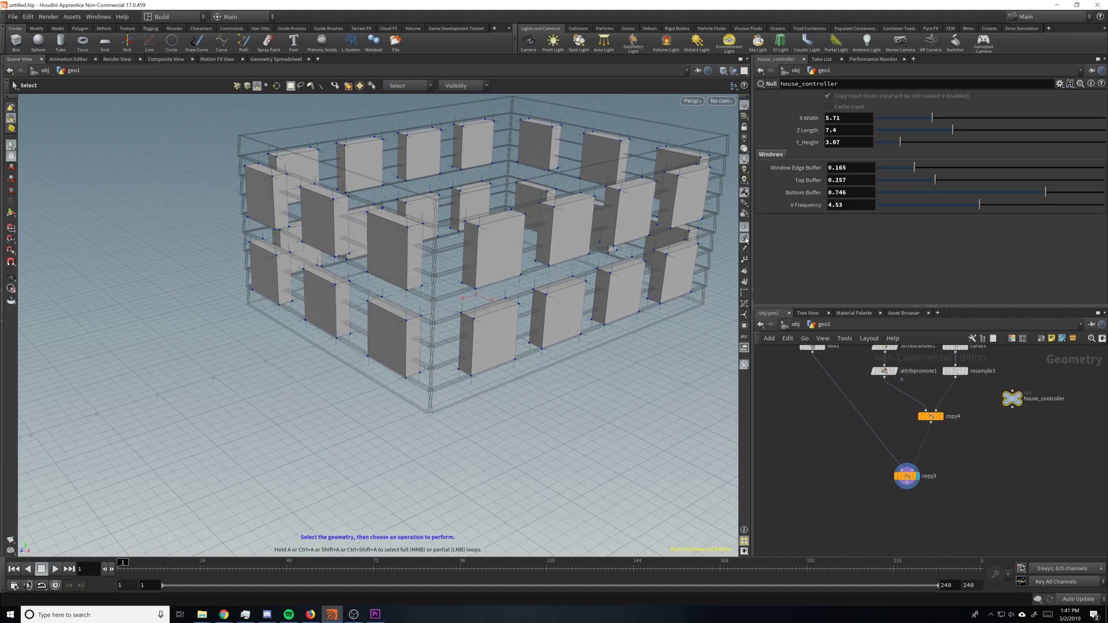
left_click_drag(538, 291, 581, 264, "alt")
middle_click_drag(581, 265, 475, 307, "alt")
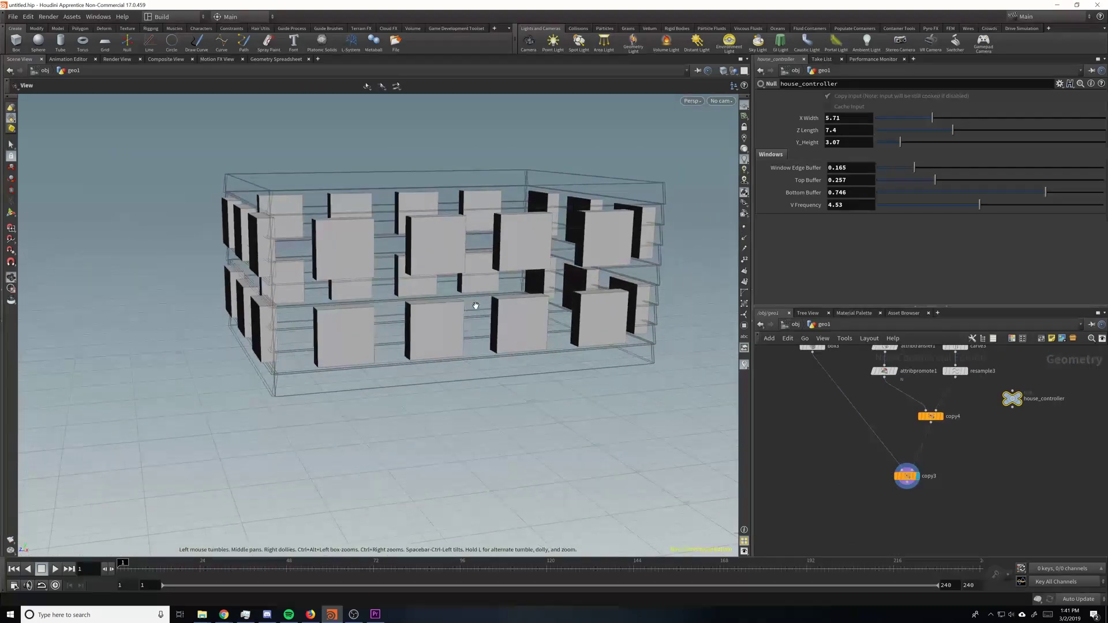
left_click_drag(474, 307, 474, 363, "alt")
- Reposition house_controller and merge1 in the network, and rename merge1 to walls_out
middle_click_drag(985, 417, 948, 478)
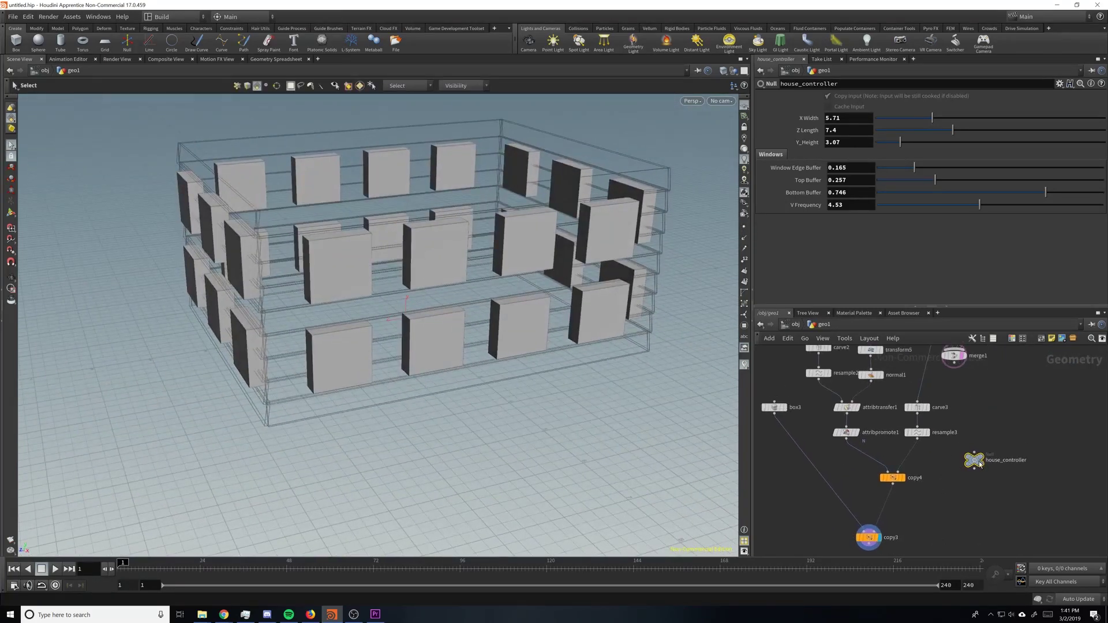
left_click_drag(978, 462, 1006, 497)
middle_click_drag(987, 408, 979, 467)
left_click_drag(951, 419, 1014, 476)
double_click(1031, 469)
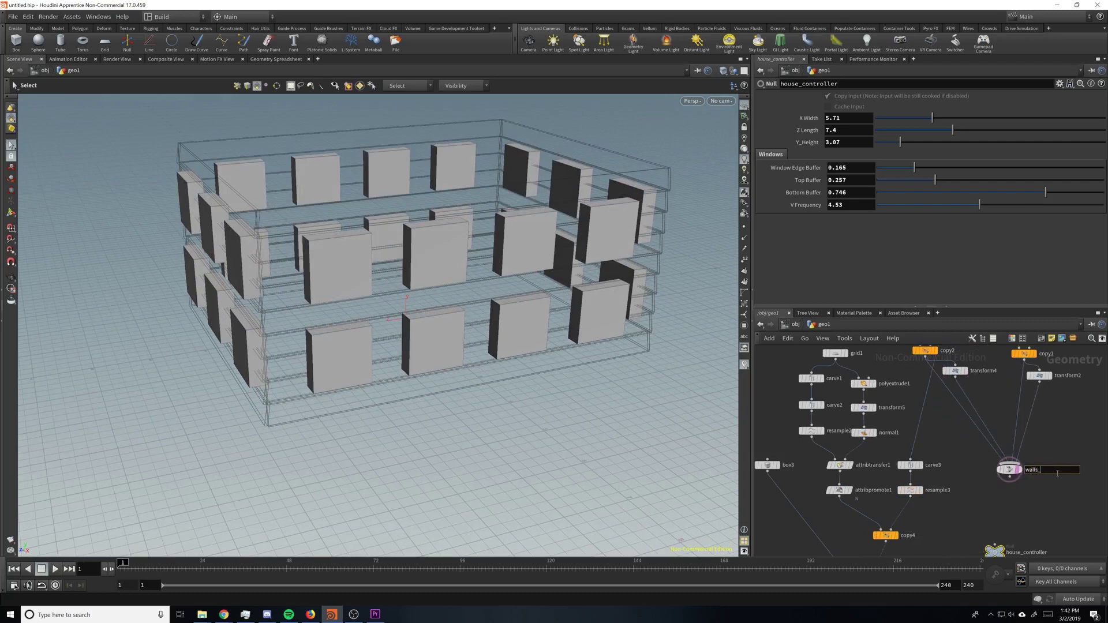
- Move house_controller aside and add a Boolean node below copy3
middle_click_drag(968, 521, 973, 386)
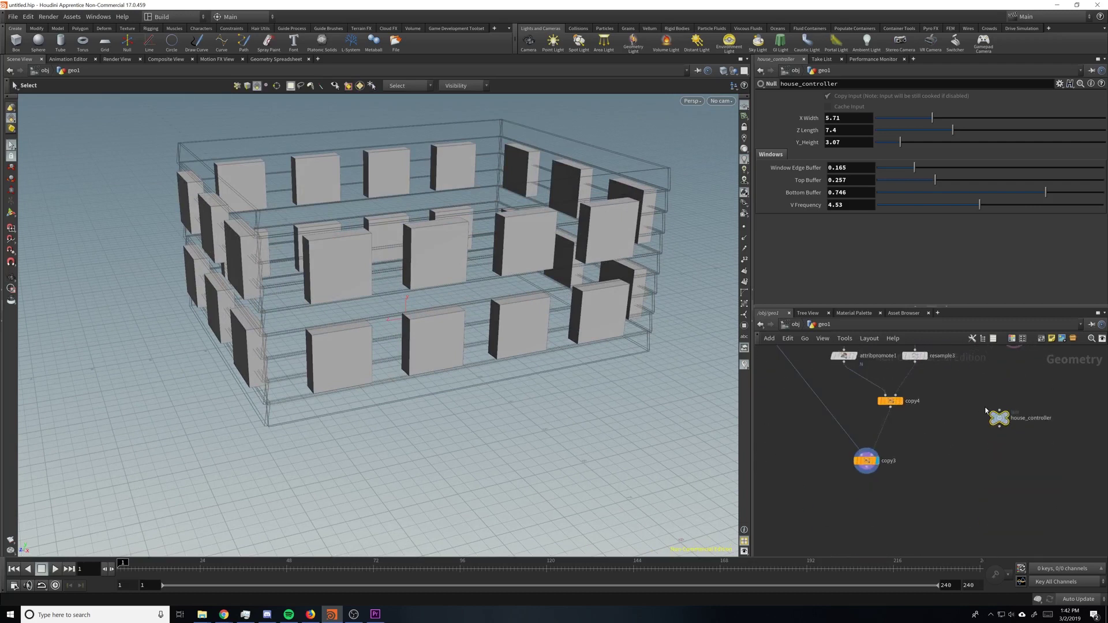
left_click_drag(998, 415, 1046, 430)
key("Tab")
type("boolean")
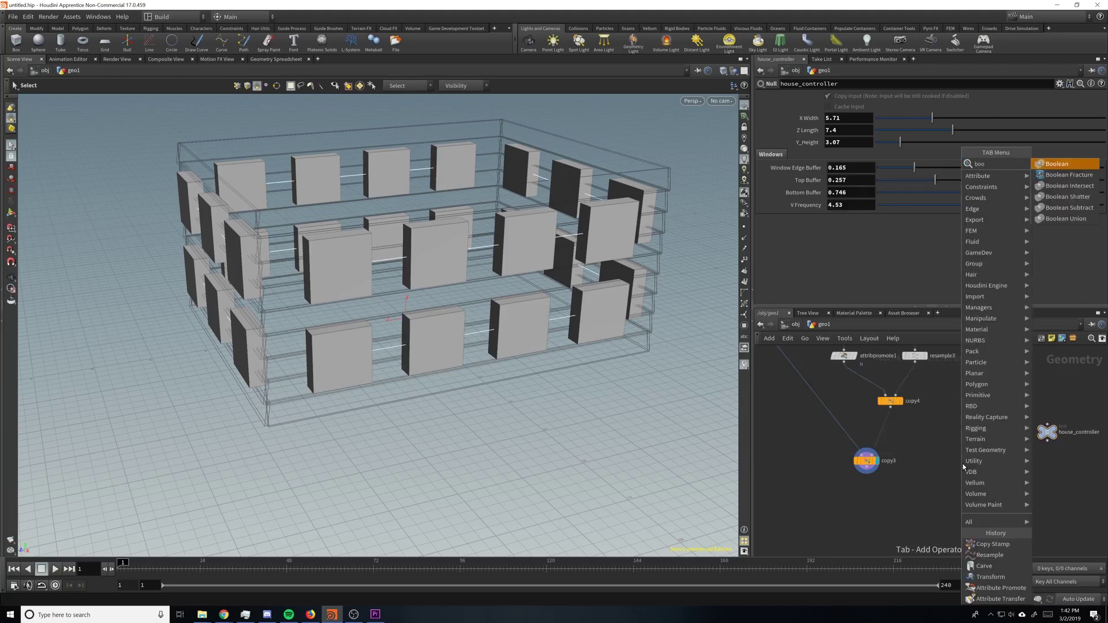
key("Return")
left_click(955, 488)
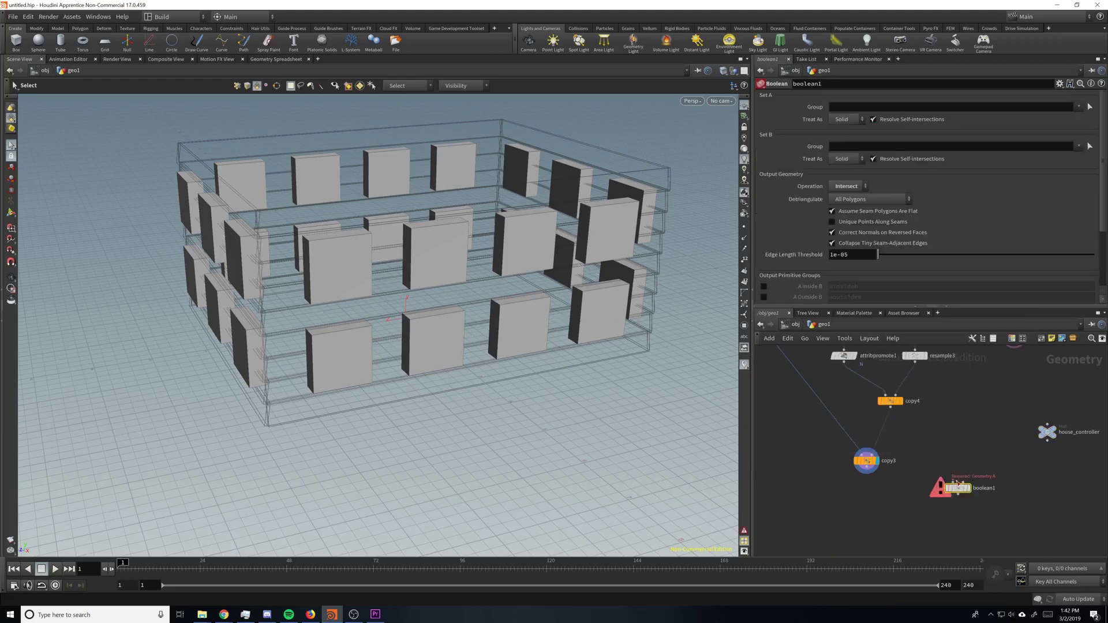
- Connect walls_out and copy3 as the Boolean's first and second inputs, display it and set Operation to Subtract
left_click_drag(953, 483, 1018, 351)
left_click_drag(904, 474, 960, 488)
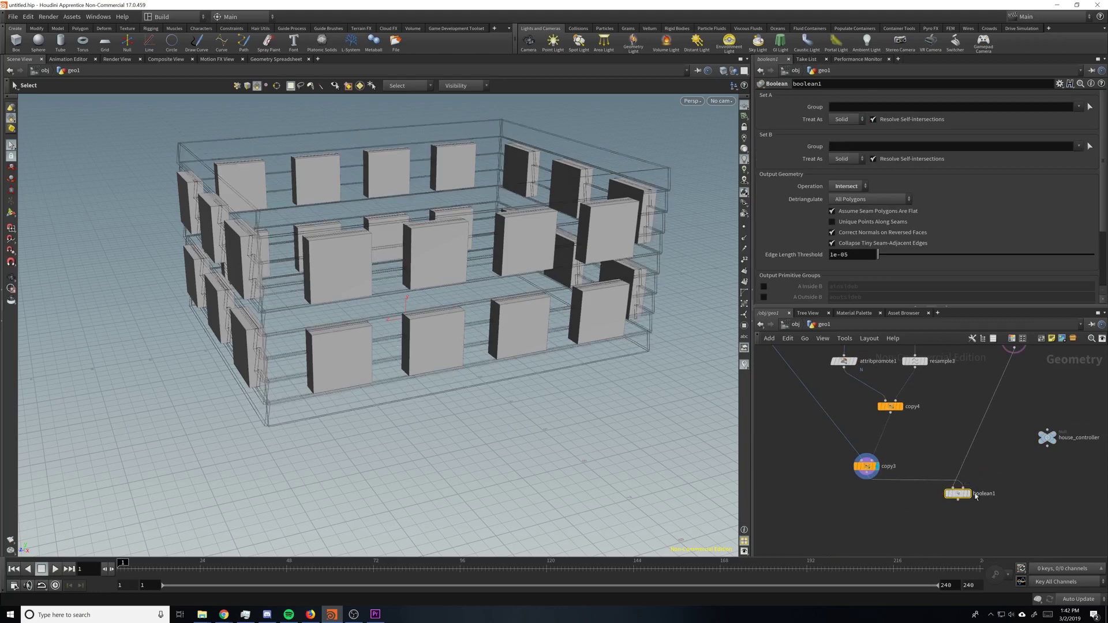
left_click_drag(564, 284, 629, 262, "alt")
left_click(845, 187)
left_click(843, 220)
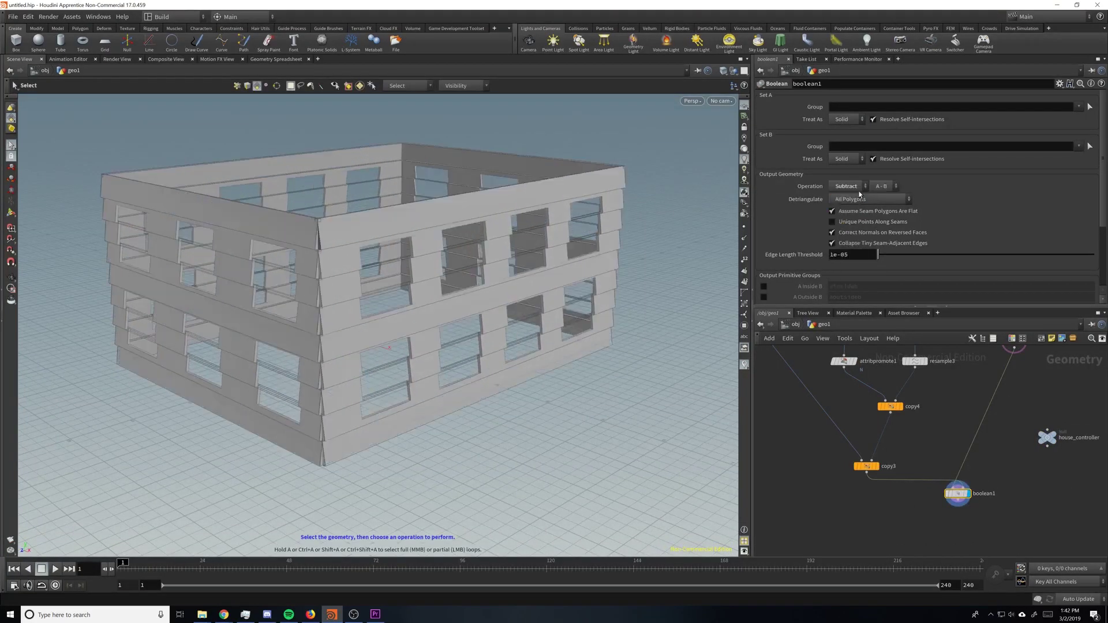
- Turn off walls_out's template wireframe and examine the window openings cut into the walls
middle_click_drag(473, 254, 534, 193, "alt")
right_click_drag(414, 221, 542, 228, "alt")
left_click_drag(542, 227, 522, 238, "alt")
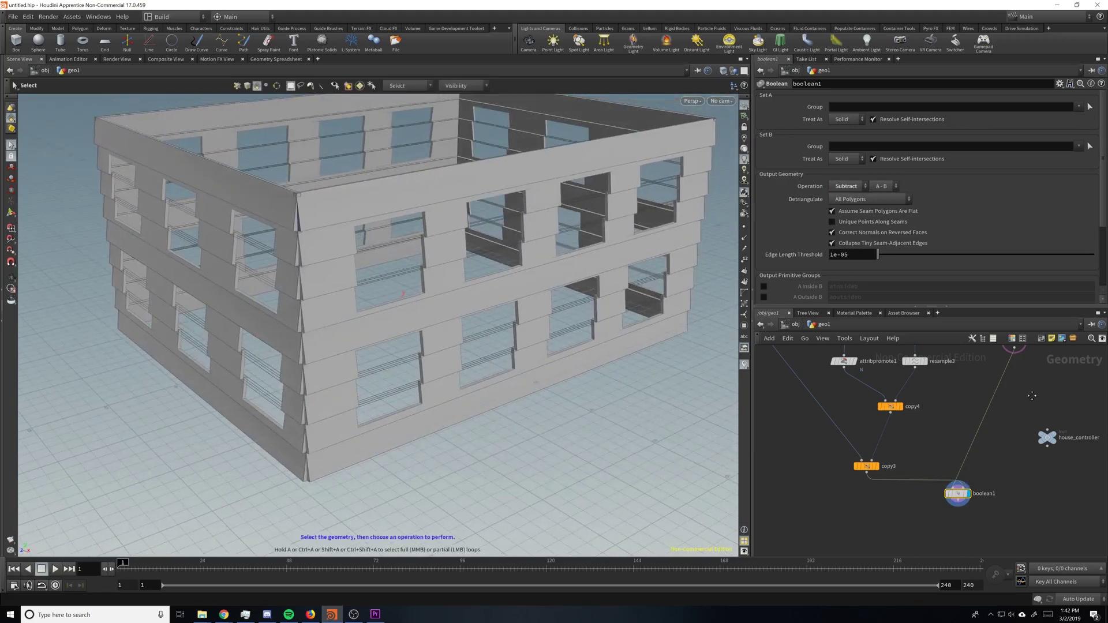
middle_click_drag(1032, 396, 1022, 430)
left_click(1016, 388)
left_click_drag(564, 289, 586, 310, "alt")
key("s")
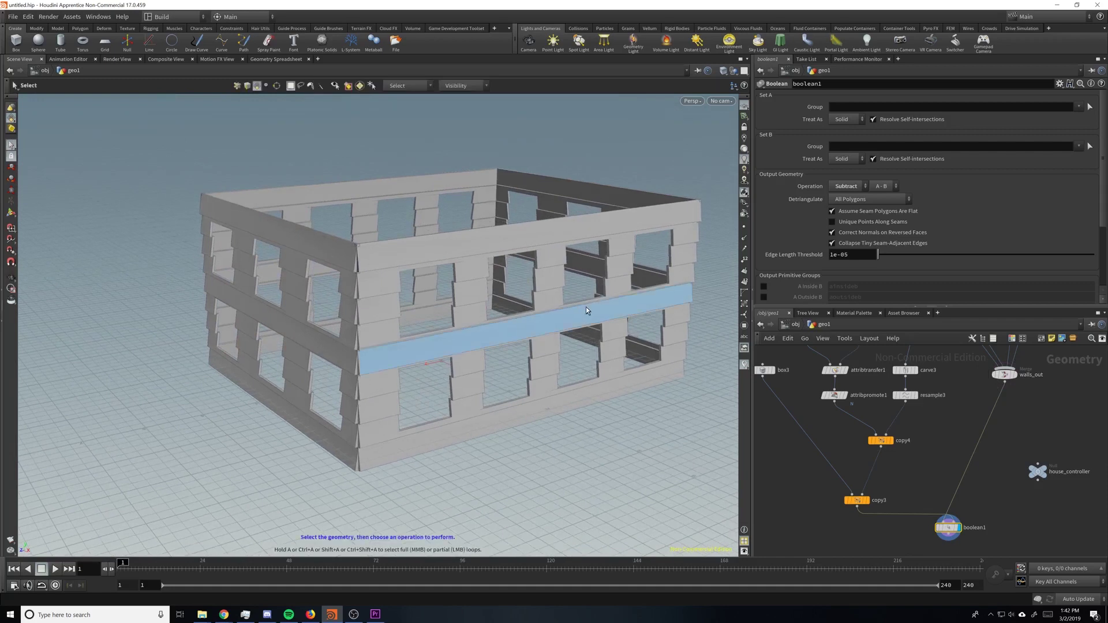